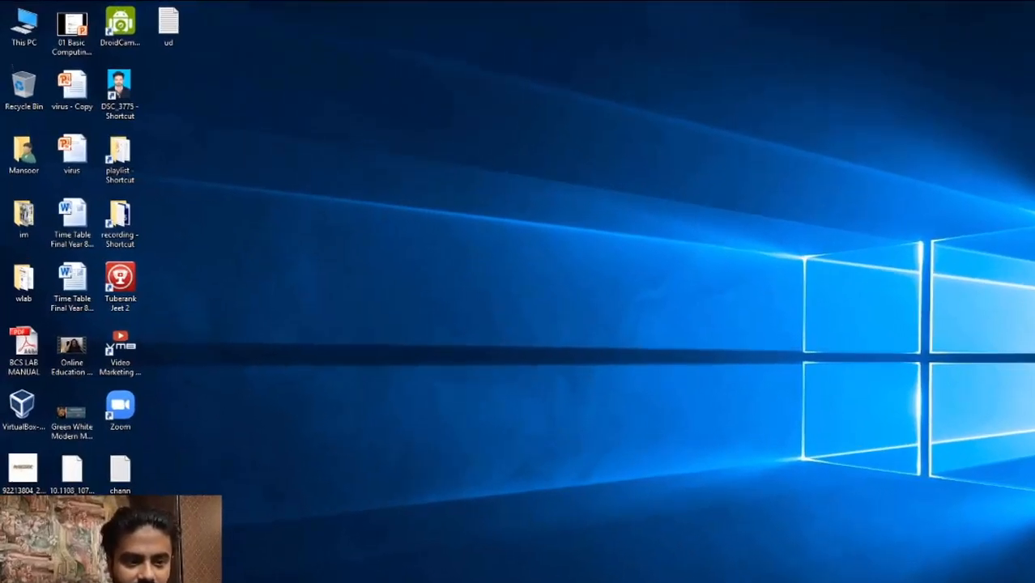
- Bring up the Scholarship-Application-Template-13.jpg image in Photos, enlarge it, and read the sample scholarship request letter from heading to signature
{"action": "left_click", "coordinate": [384, 572]}
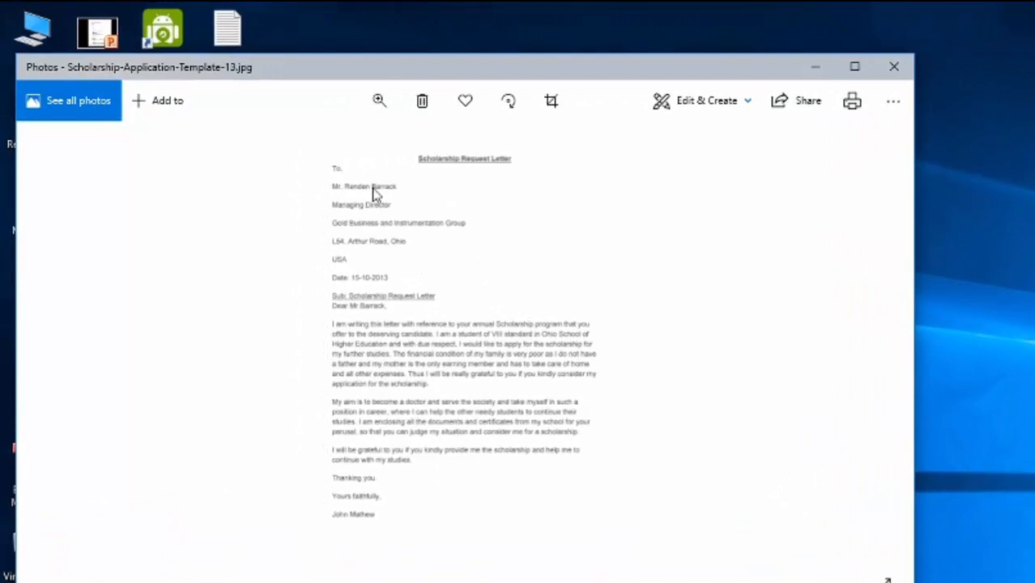
{"action": "left_click", "coordinate": [380, 100]}
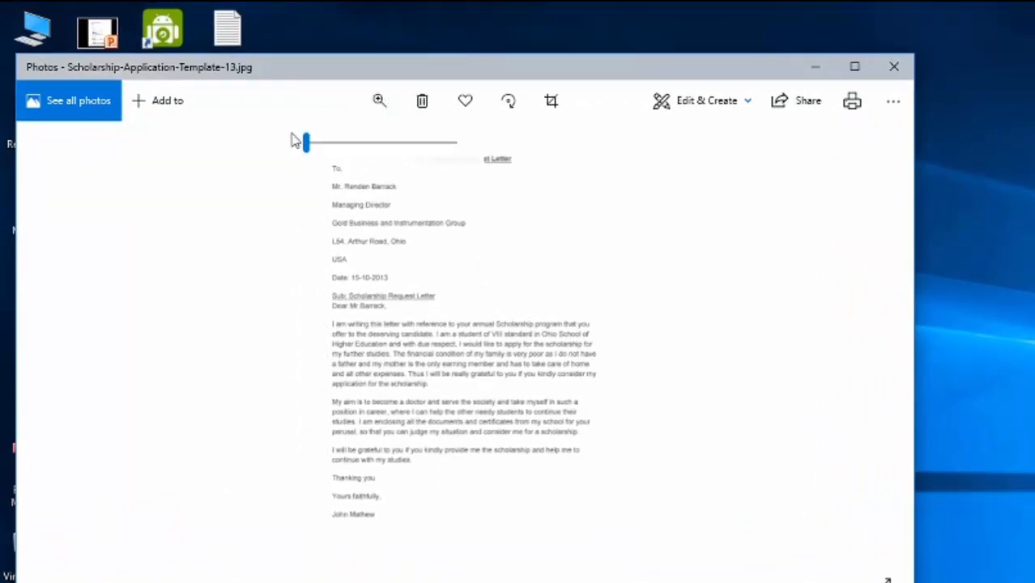
{"action": "left_click", "coordinate": [315, 144]}
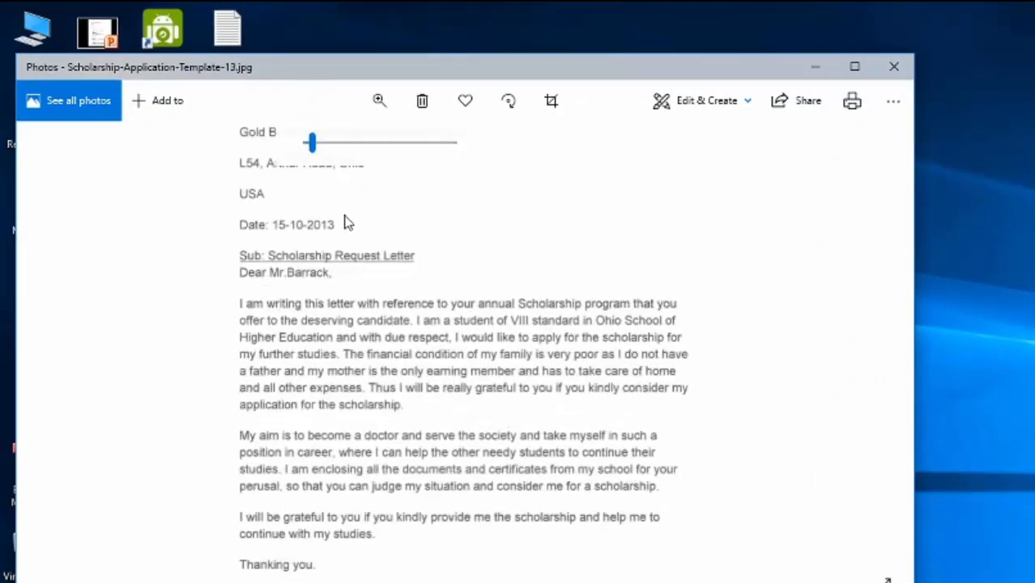
{"action": "scroll", "coordinate": [364, 231], "scroll_direction": "up", "scroll_amount": 4}
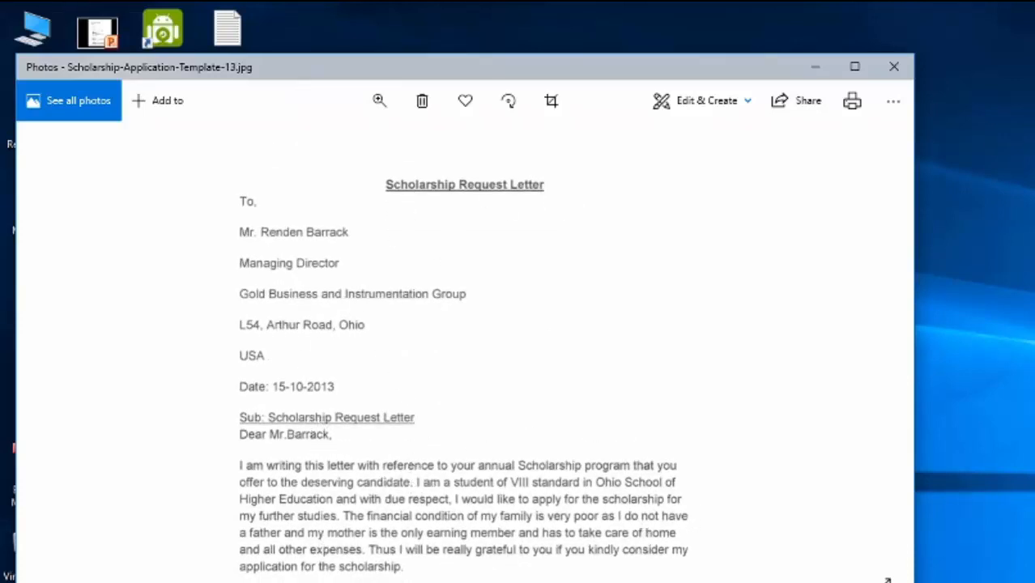
{"action": "scroll", "coordinate": [453, 441], "scroll_direction": "down", "scroll_amount": 3}
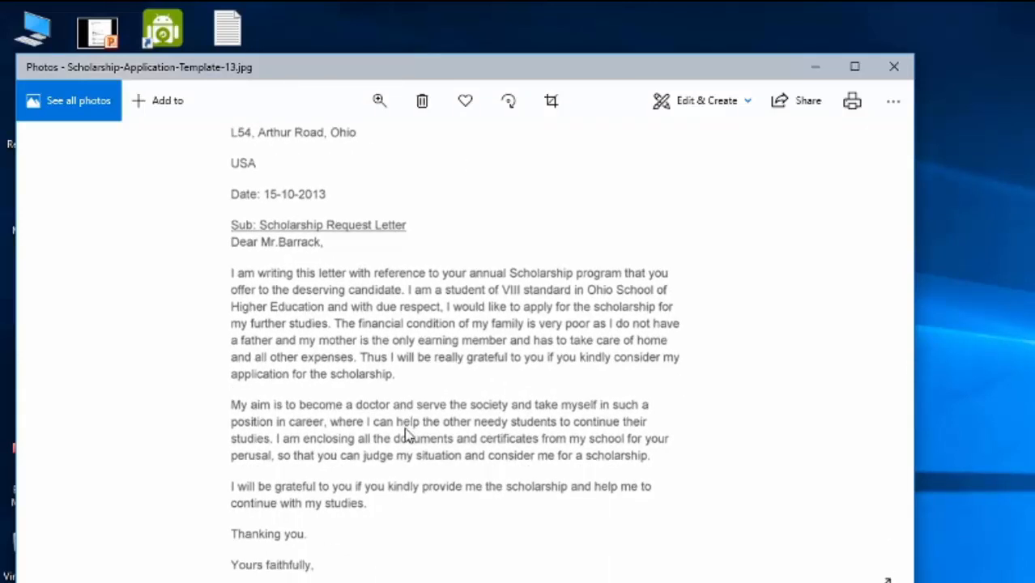
{"action": "scroll", "coordinate": [408, 436], "scroll_direction": "down", "scroll_amount": 1}
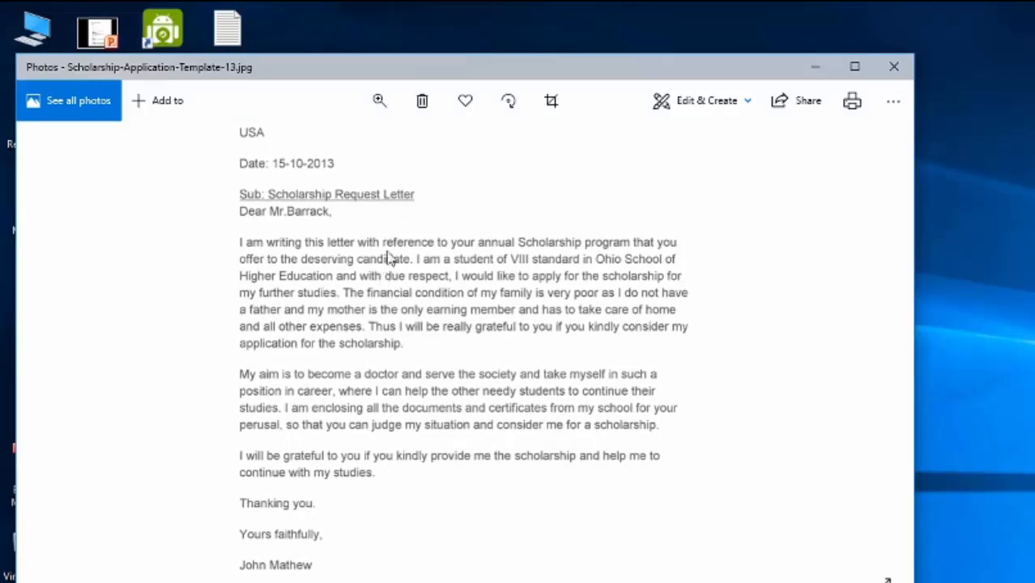
{"action": "scroll", "coordinate": [407, 202], "scroll_direction": "up", "scroll_amount": 5}
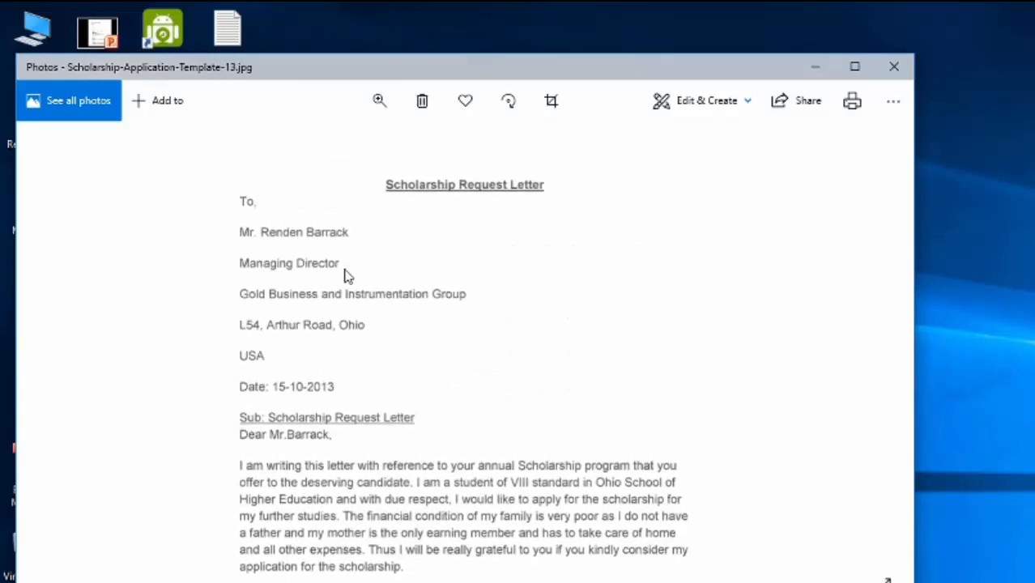
{"action": "scroll", "coordinate": [436, 511], "scroll_direction": "down", "scroll_amount": 2}
{"action": "scroll", "coordinate": [427, 398], "scroll_direction": "down", "scroll_amount": 2}
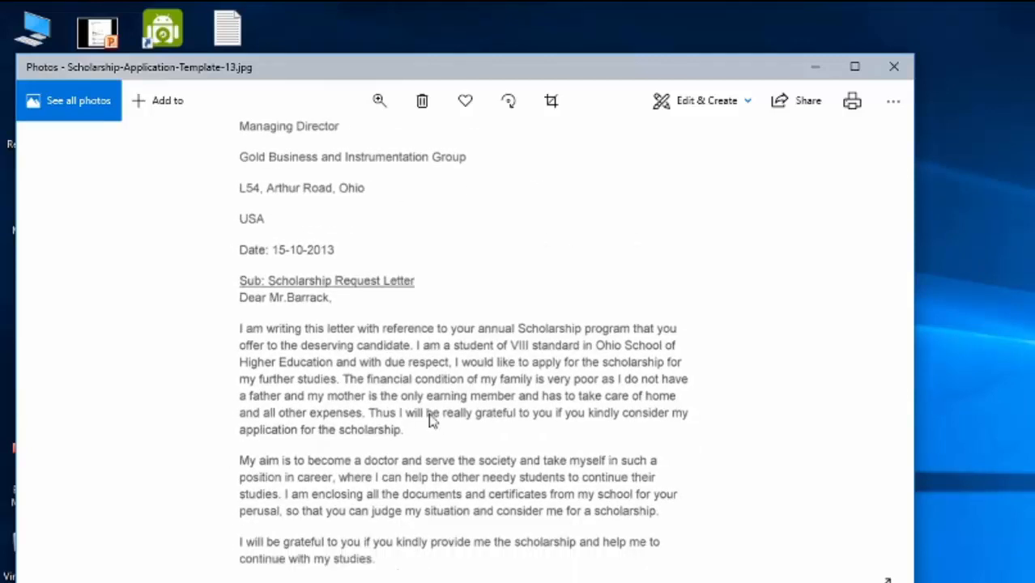
{"action": "scroll", "coordinate": [485, 332], "scroll_direction": "up", "scroll_amount": 5}
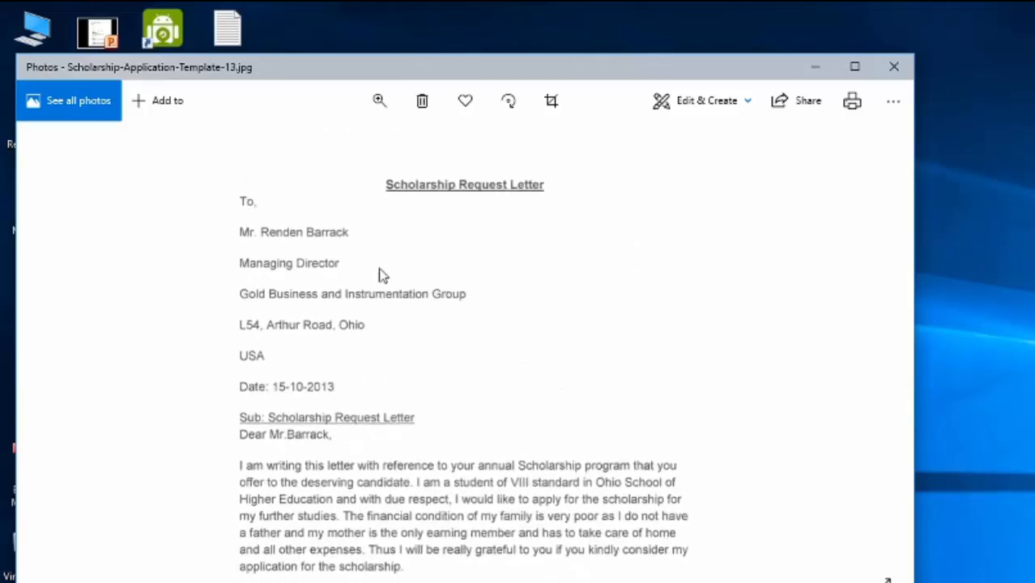
- Launch Microsoft Word 2010 with a blank document and maximize its window
{"action": "key", "text": "super"}
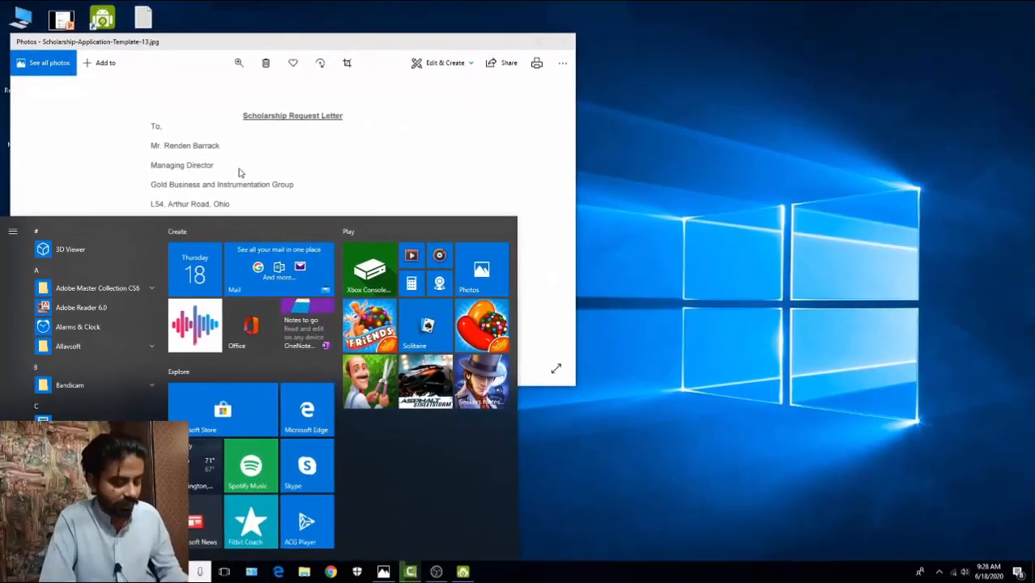
{"action": "type", "text": "w"}
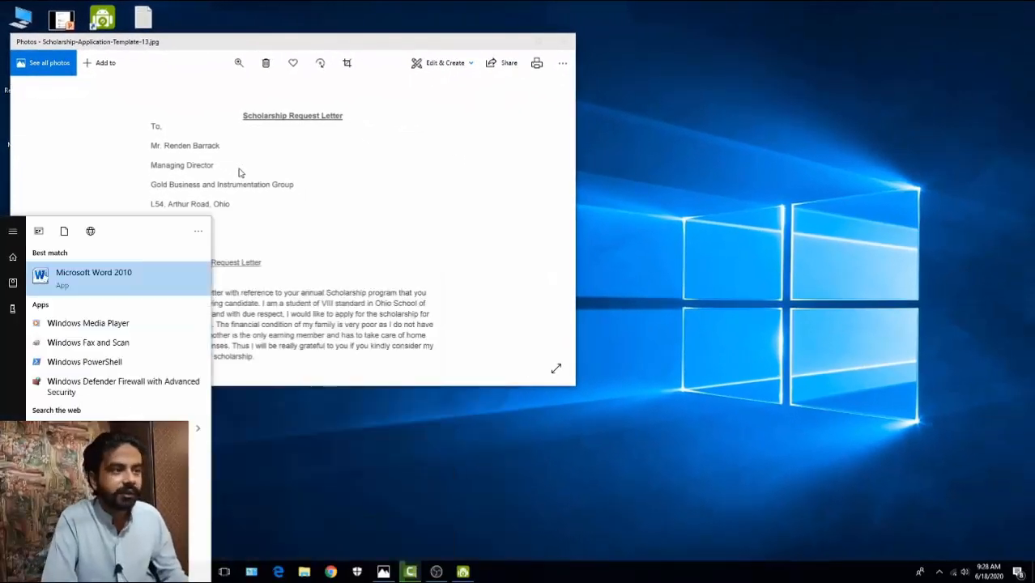
{"action": "type", "text": "o"}
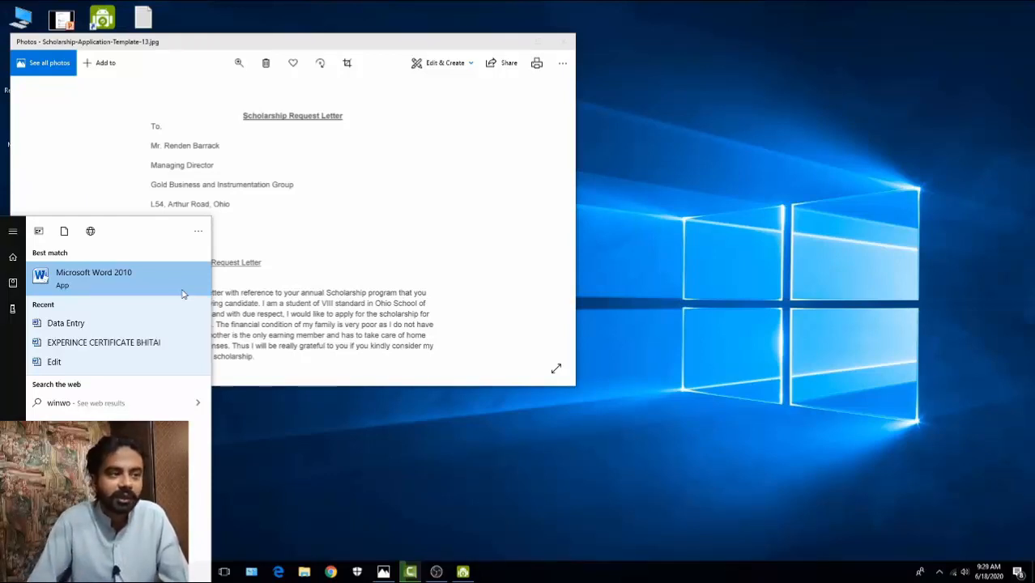
{"action": "left_click", "coordinate": [113, 280]}
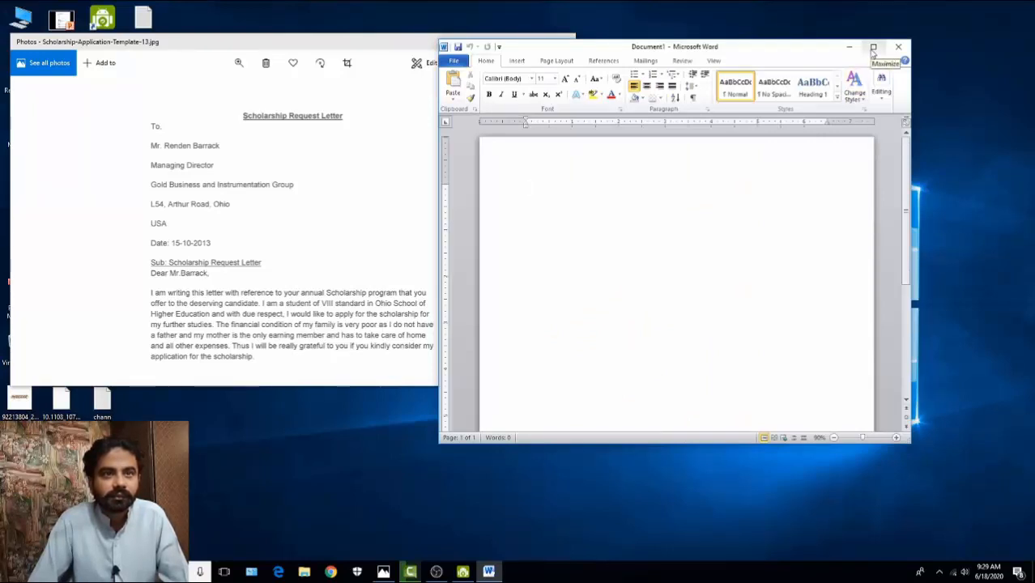
{"action": "left_click", "coordinate": [873, 48]}
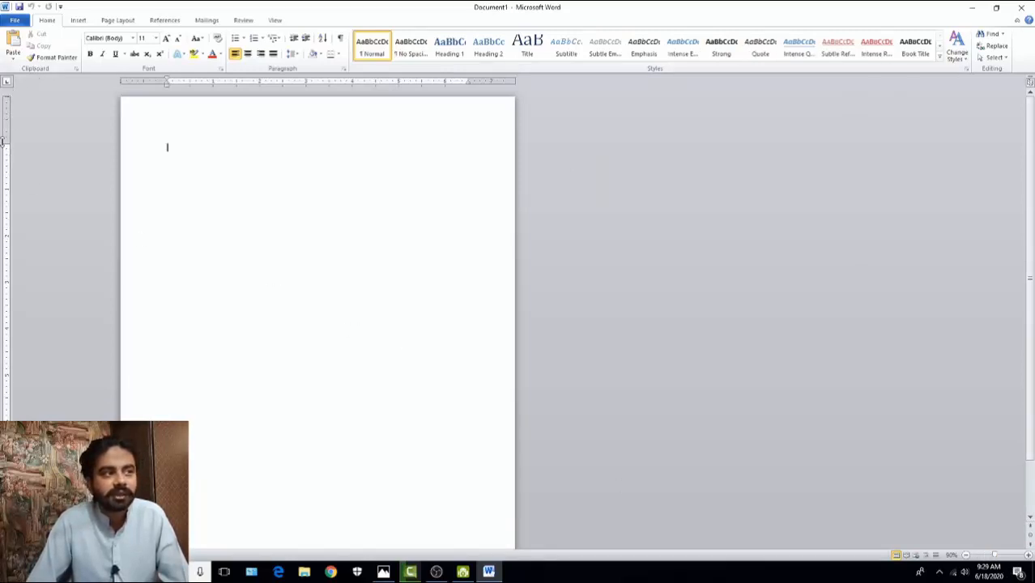
{"action": "left_click_drag", "start_coordinate": [5, 144], "coordinate": [4, 145]}
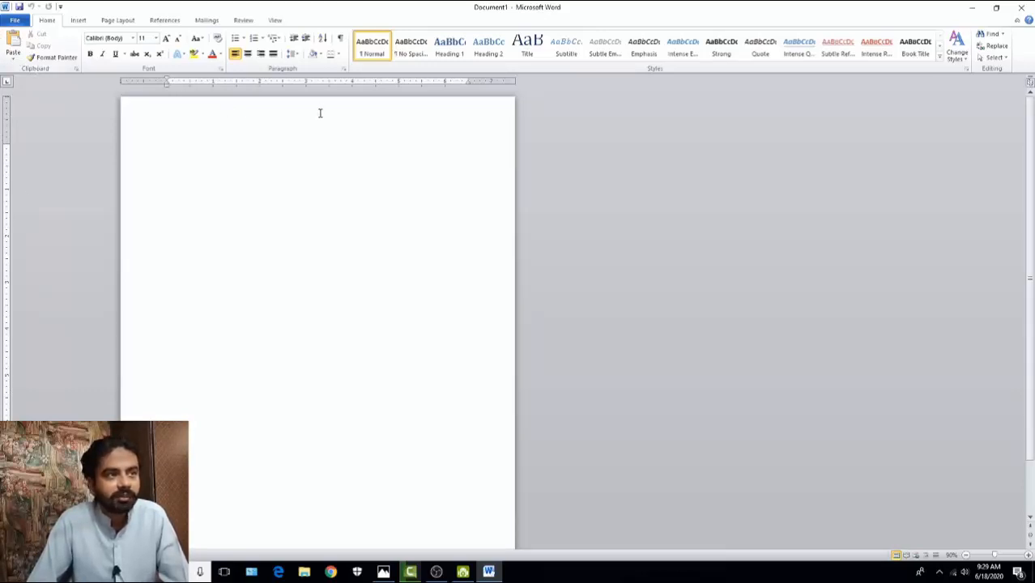
- Save the blank document as a Word Document named "letter" in the Music folder
{"action": "left_click", "coordinate": [15, 21]}
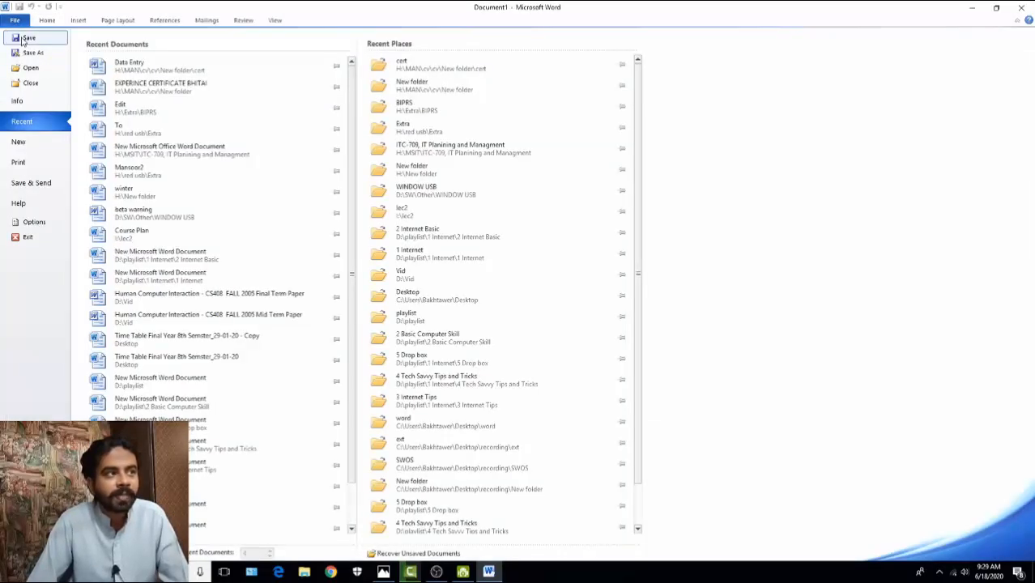
{"action": "left_click", "coordinate": [24, 38]}
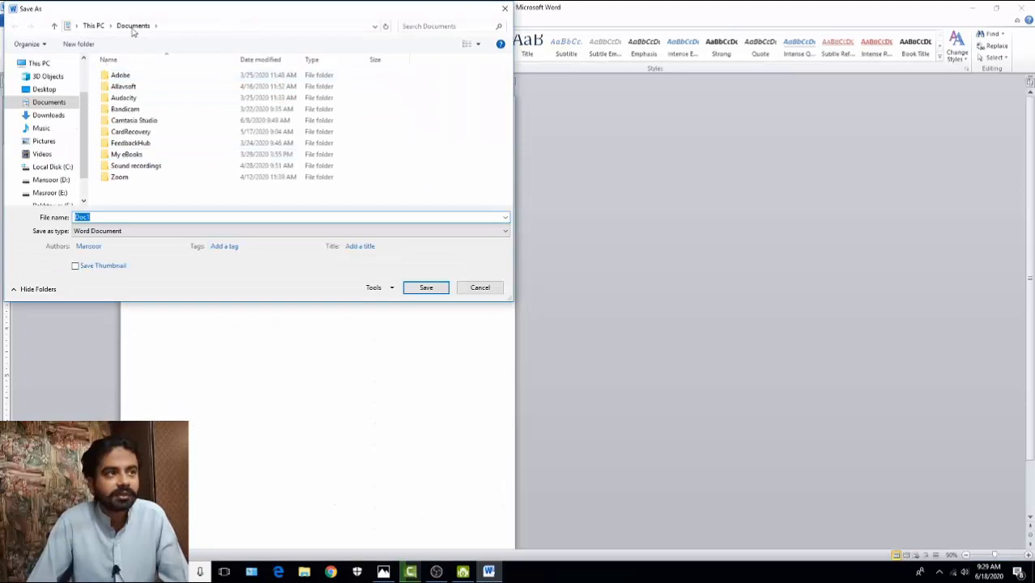
{"action": "left_click", "coordinate": [61, 127]}
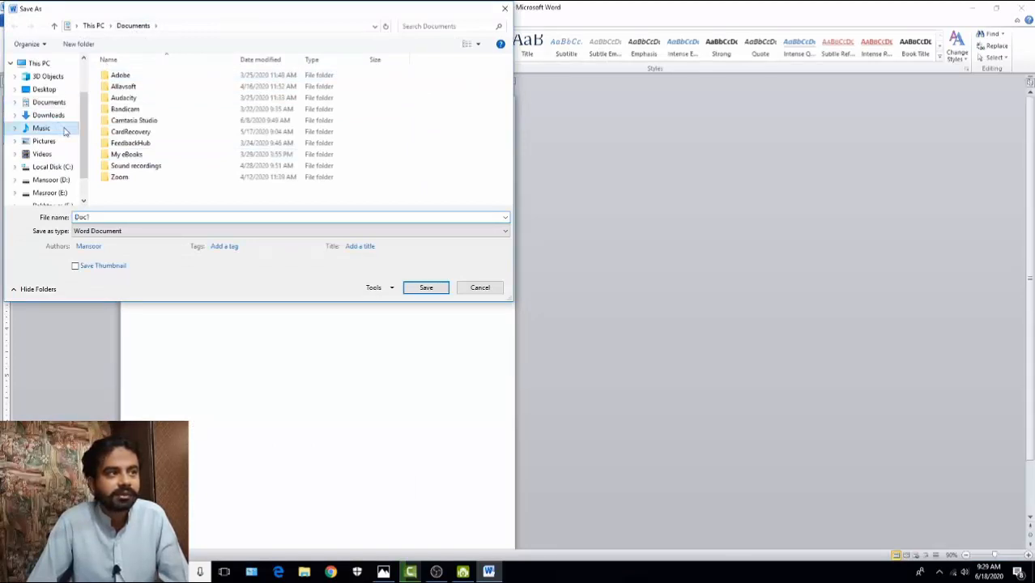
{"action": "left_click", "coordinate": [94, 215]}
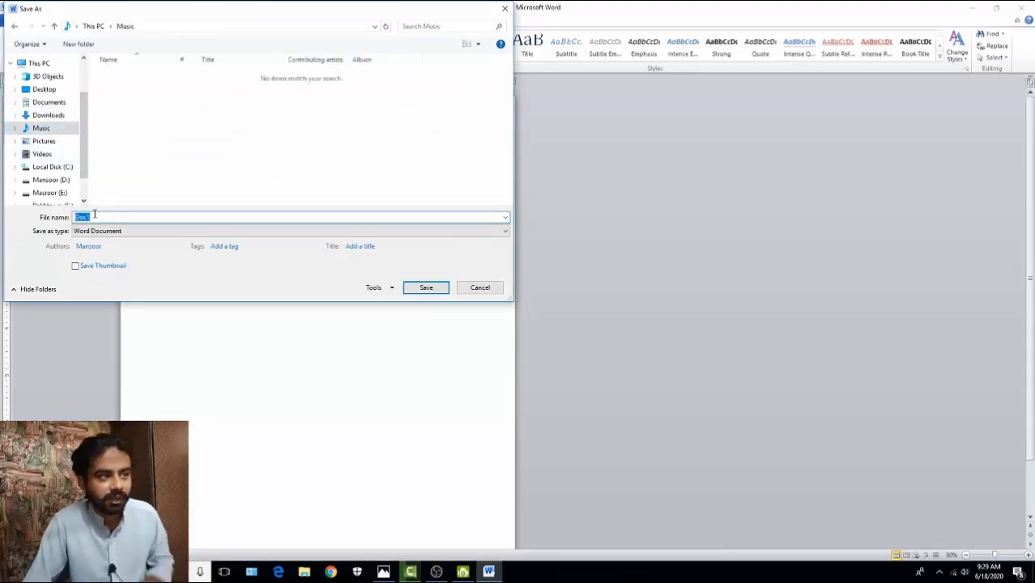
{"action": "type", "text": "letter"}
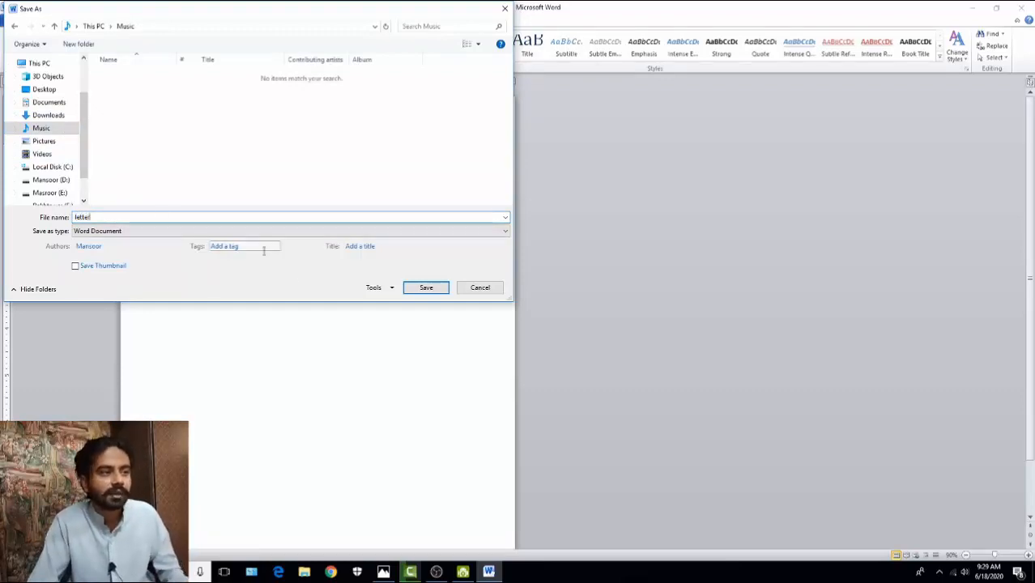
{"action": "left_click", "coordinate": [418, 287]}
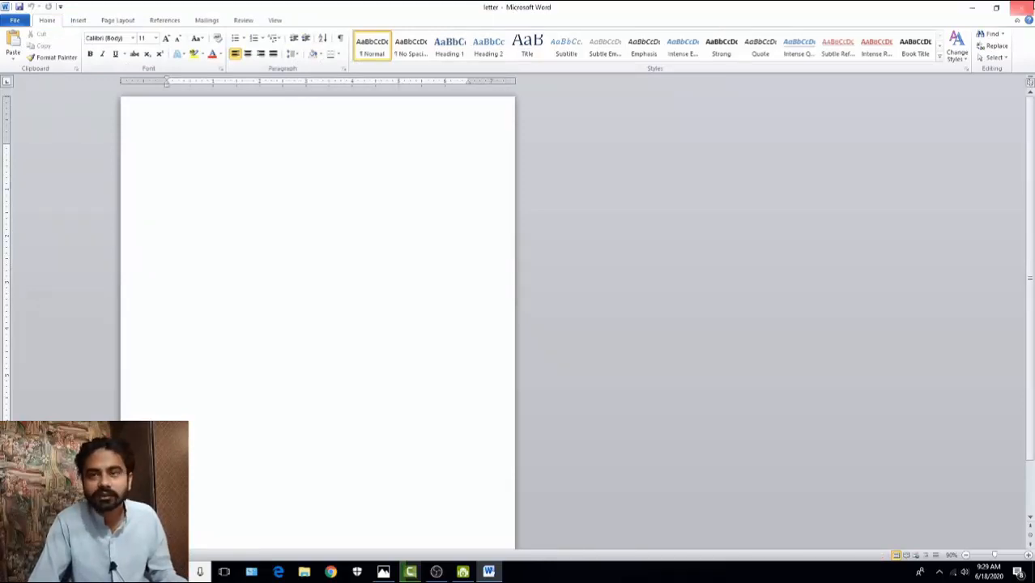
- Restore the document window to a smaller size beside the sample letter and enter "To," followed by the recipient's titled name on its own line
{"action": "left_click", "coordinate": [996, 7]}
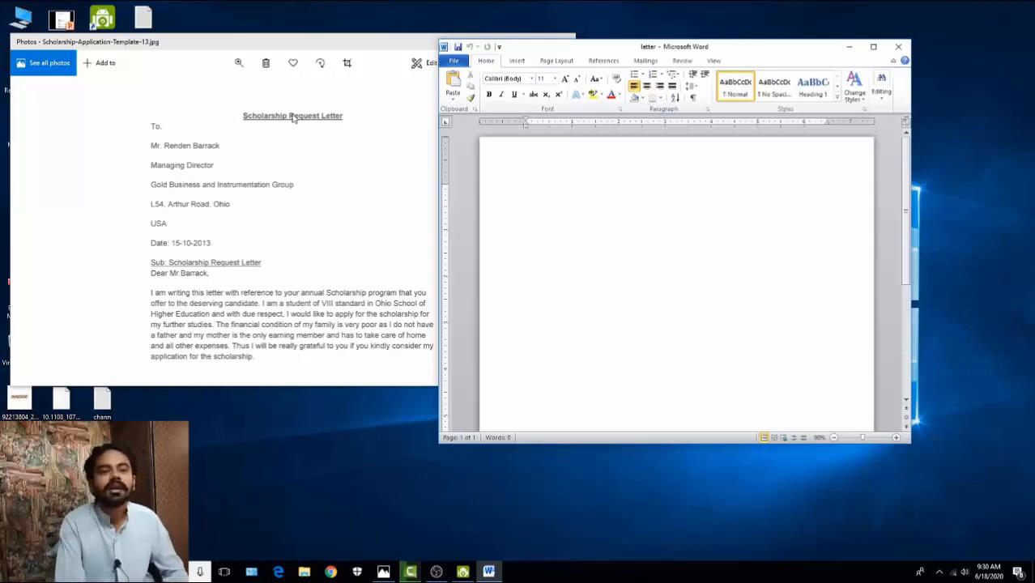
{"action": "type", "text": "To:"}
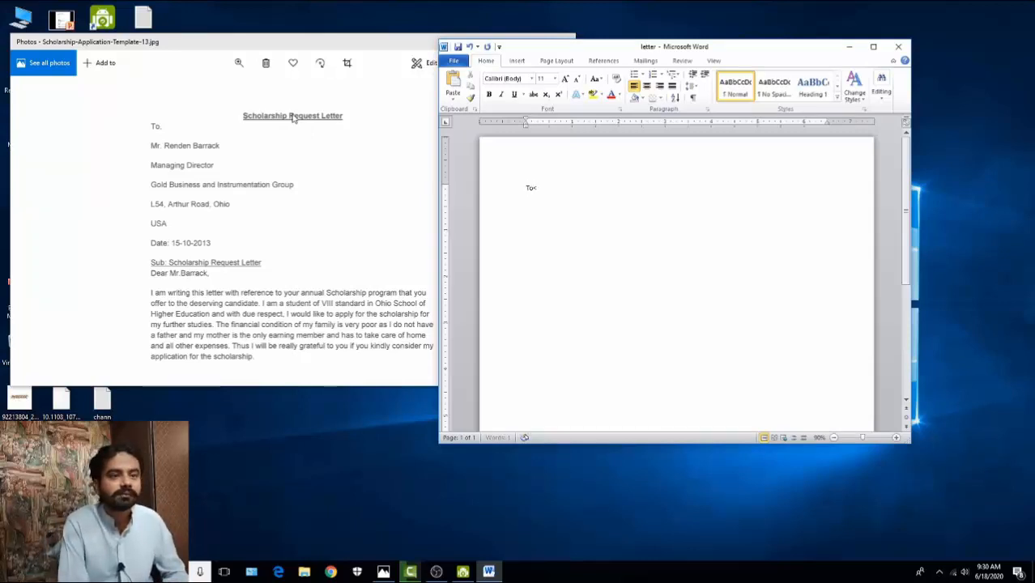
{"action": "key", "text": "Return"}
{"action": "key", "text": "BackSpace"}
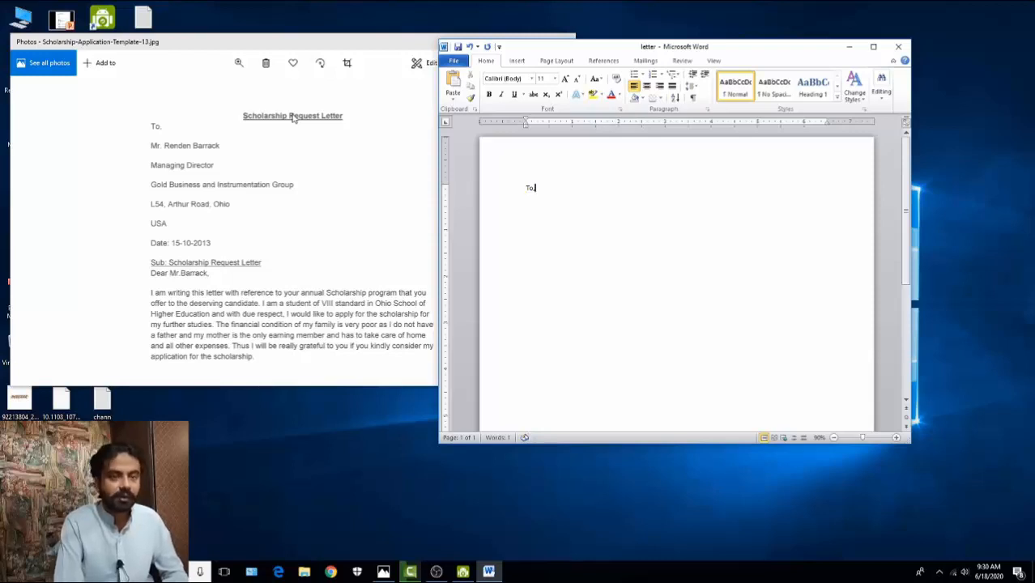
{"action": "key", "text": "Return"}
{"action": "type", "text": "M"}
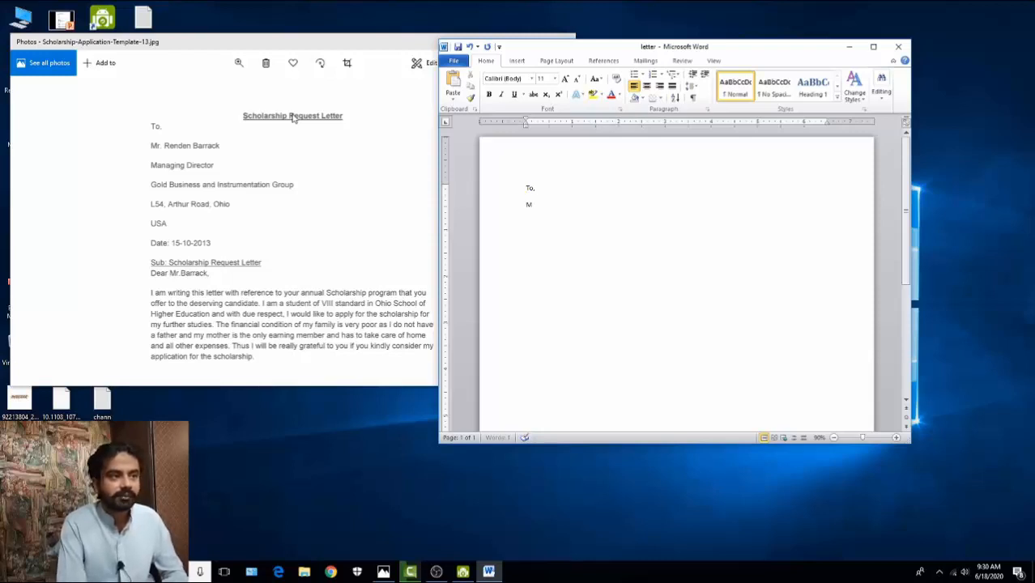
{"action": "type", "text": "r. Renen B"}
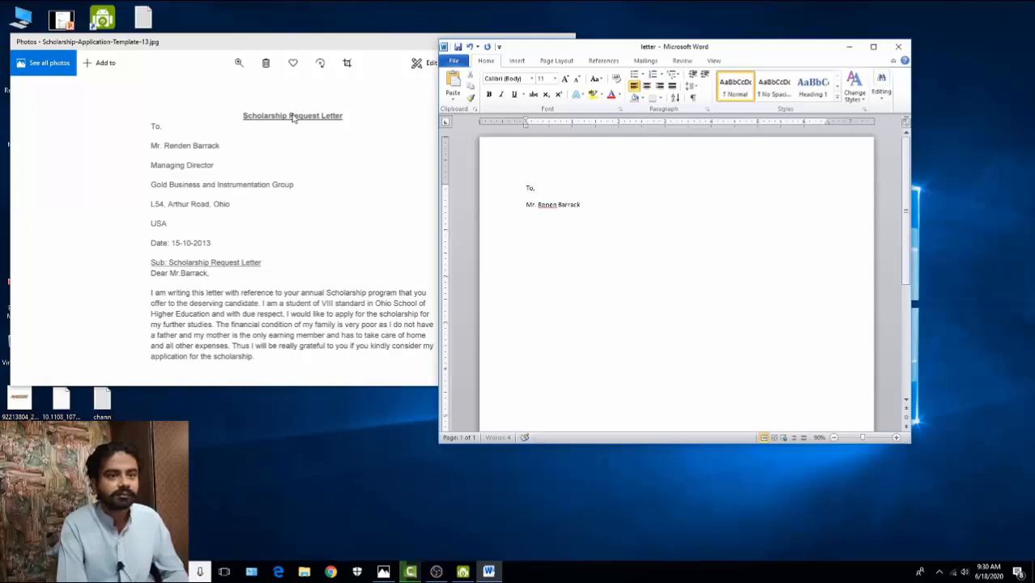
{"action": "type", "text": "arrack"}
{"action": "key", "text": "Return"}
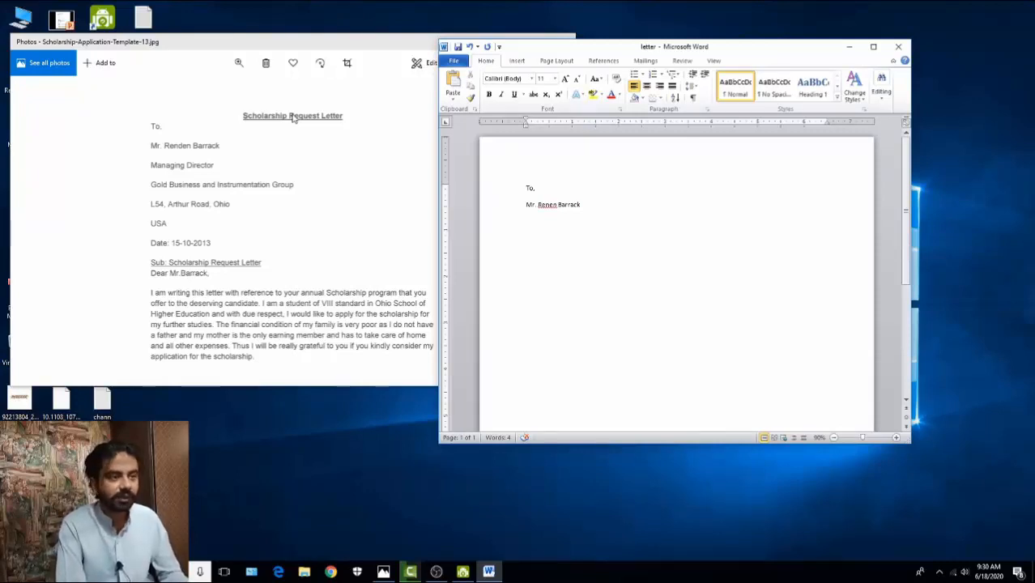
- Add the company line "Gold business and Instrumentation group" below the recipient's name
{"action": "type", "text": "Gold bu"}
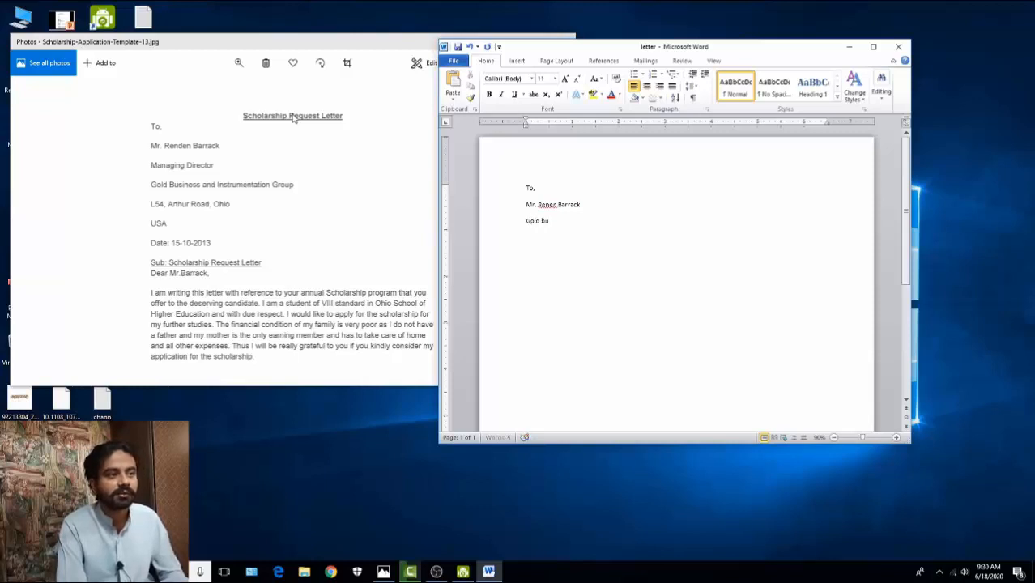
{"action": "type", "text": "siness and"}
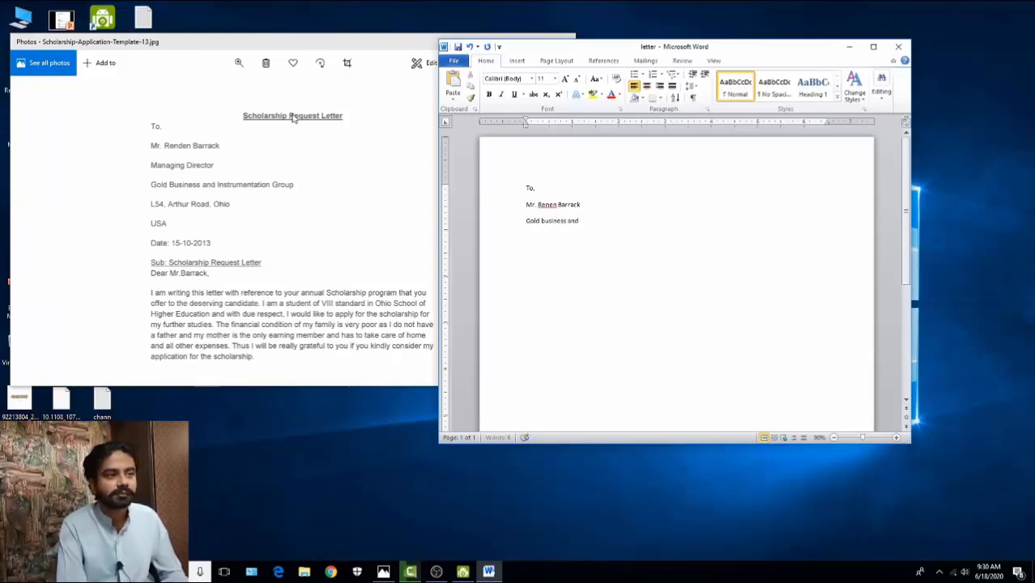
{"action": "type", "text": " Instrumentation group "}
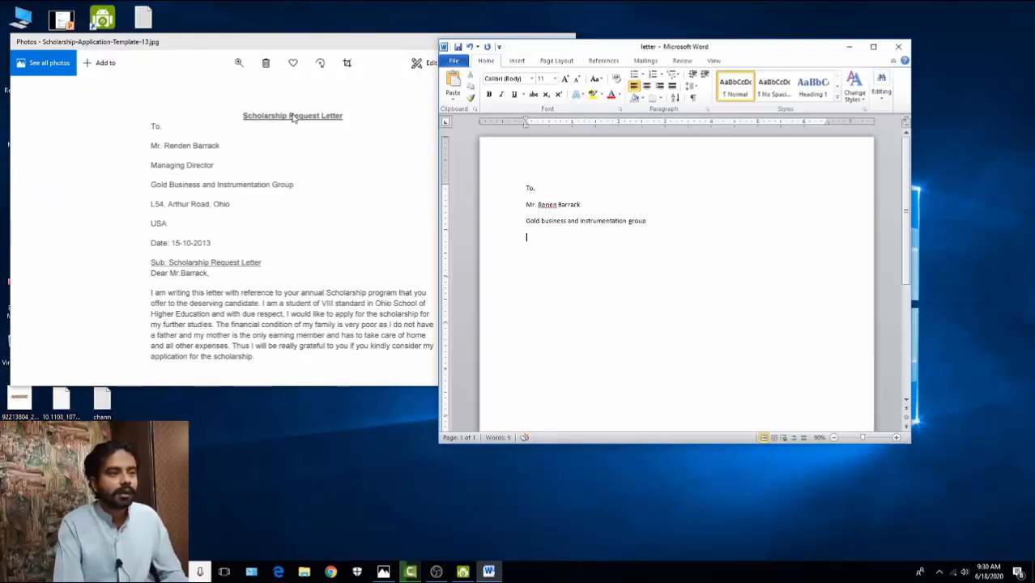
- Enter the recipient's street address and state from the sample letter below the company line
{"action": "type", "text": "L54"}
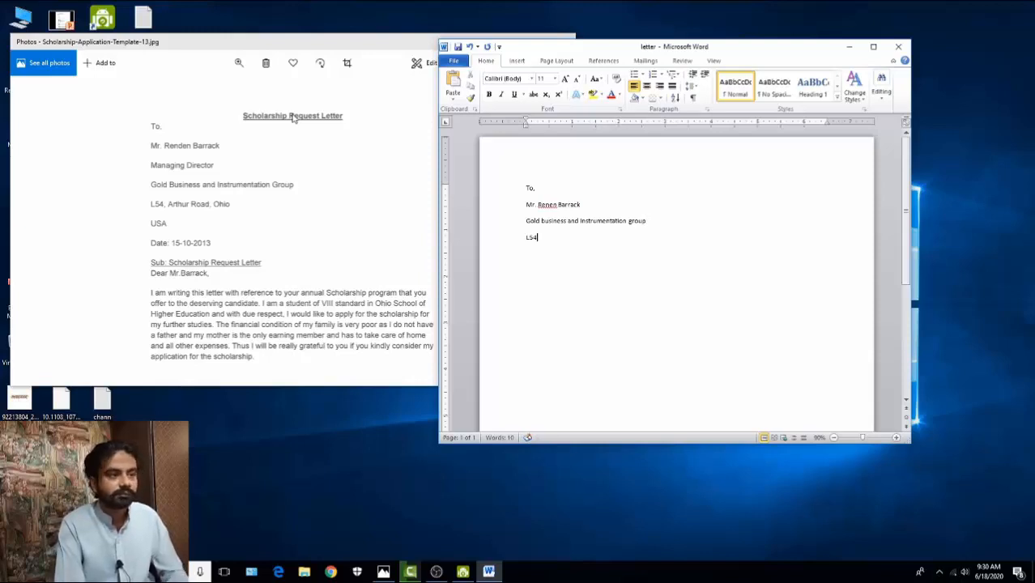
{"action": "type", "text": ", Artth"}
{"action": "type", "text": "ur road"}
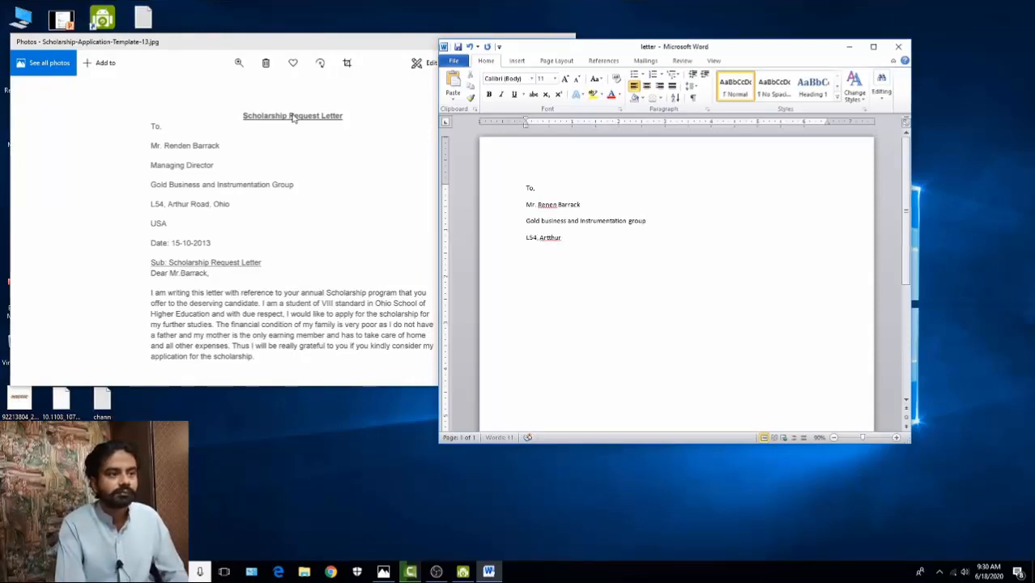
{"action": "type", "text": "m,"}
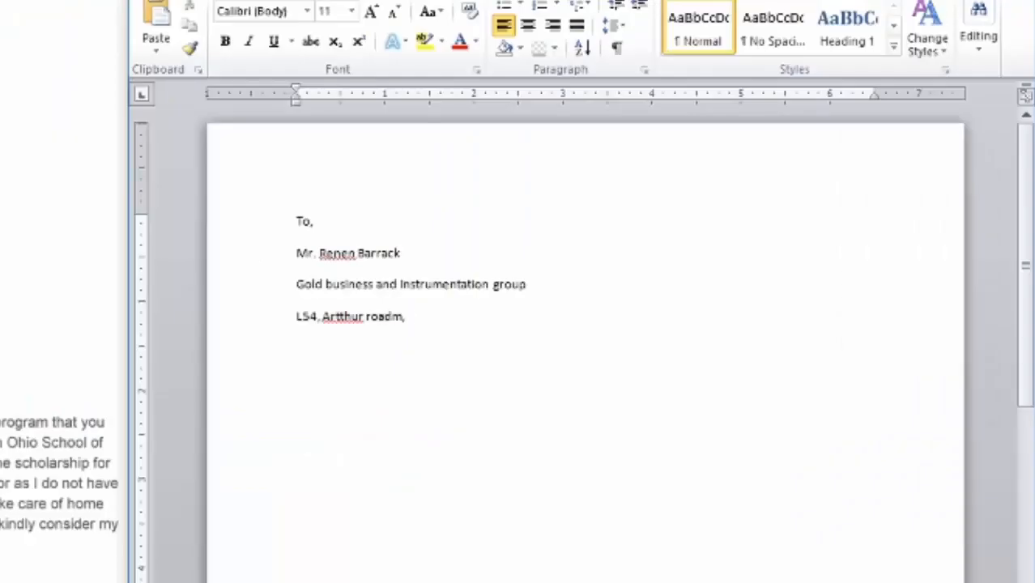
{"action": "type", "text": " Ohio"}
- Complete the recipient's address with "USA" on its own line
{"action": "type", "text": "u"}
{"action": "type", "text": "USA"}
{"action": "key", "text": "Return"}
- Add the date line "Date:15-10-2013" below the recipient's address
{"action": "type", "text": "Dat"}
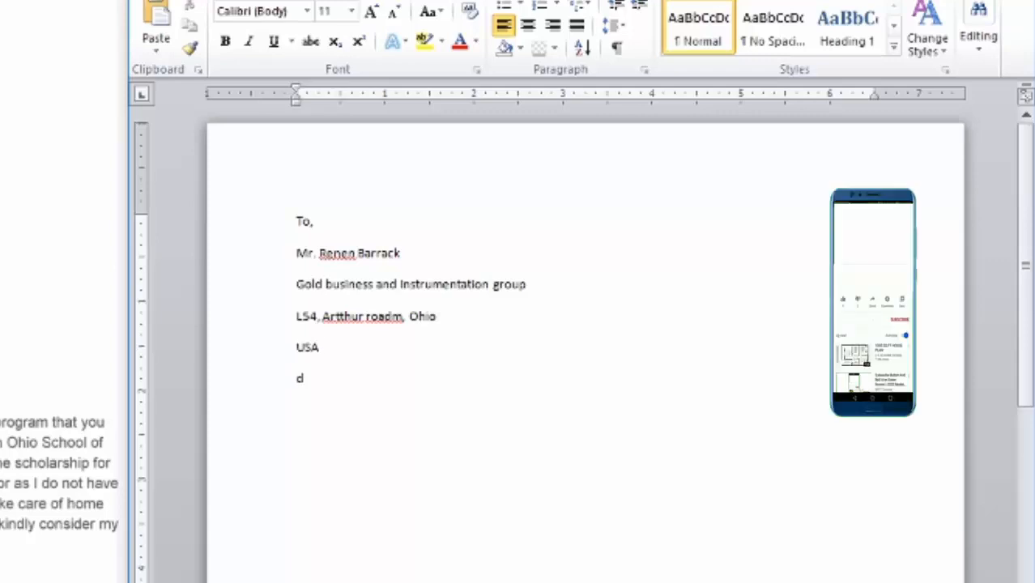
{"action": "type", "text": "e:"}
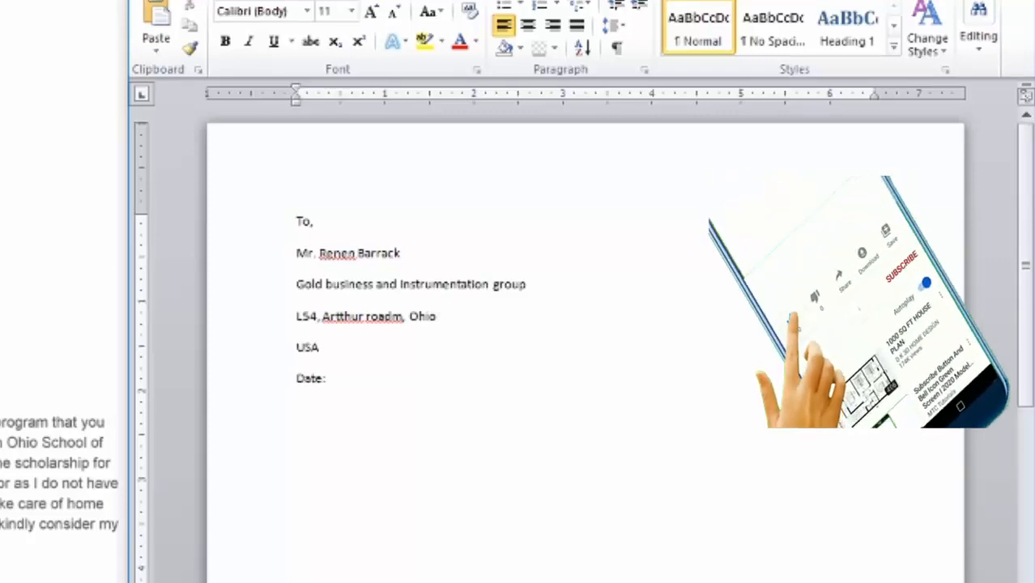
{"action": "type", "text": "15-1"}
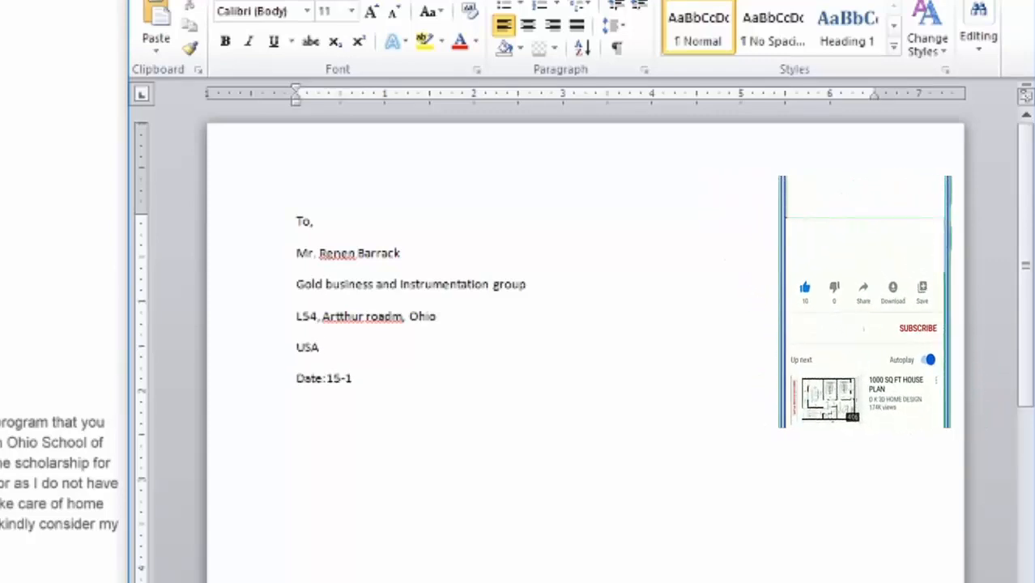
{"action": "type", "text": "9"}
{"action": "key", "text": "BackSpace"}
{"action": "type", "text": "8"}
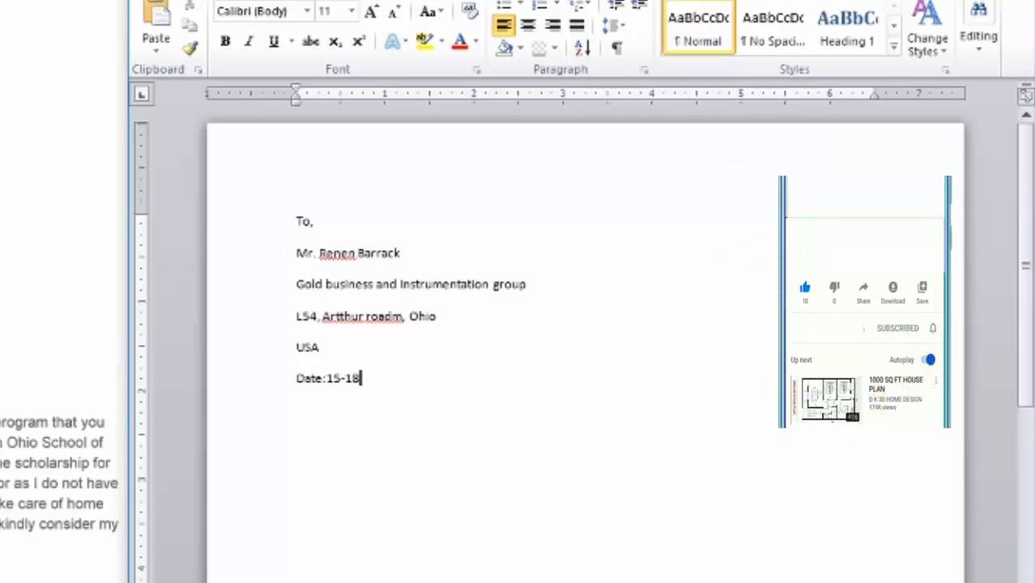
{"action": "key", "text": "BackSpace"}
{"action": "type", "text": "0-2"}
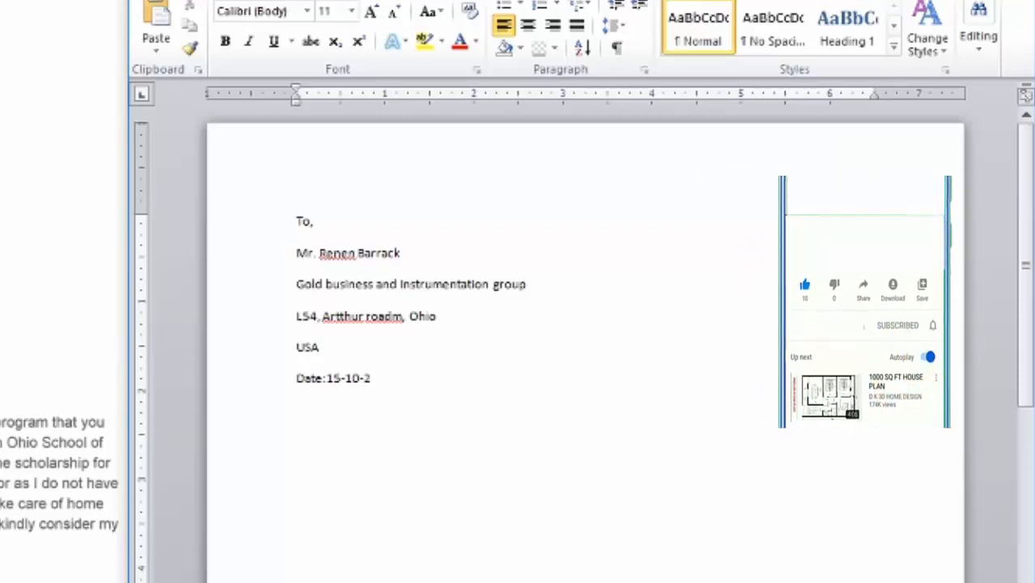
{"action": "type", "text": "014"}
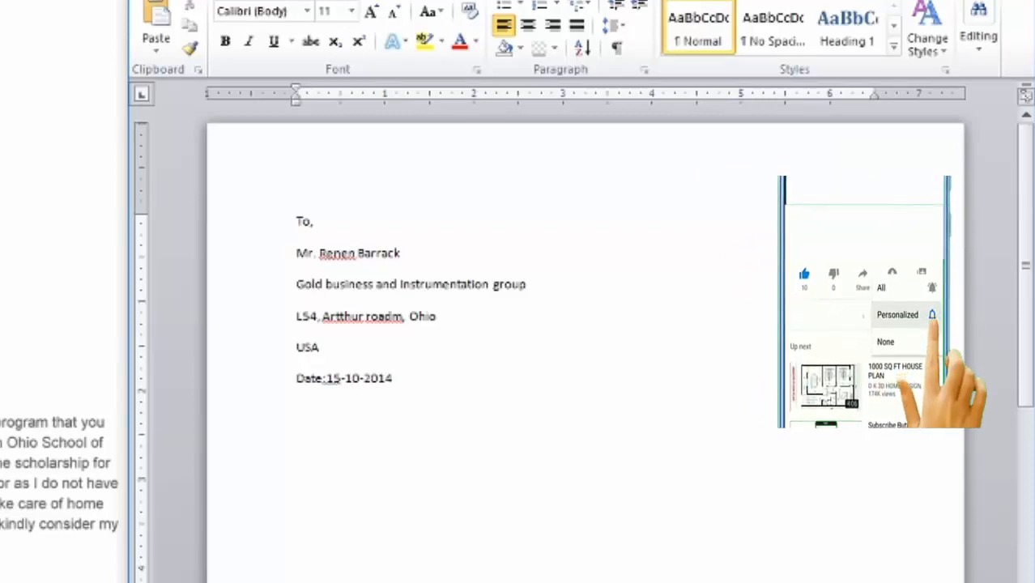
{"action": "key", "text": "BackSpace"}
{"action": "type", "text": "3"}
{"action": "key", "text": "Return"}
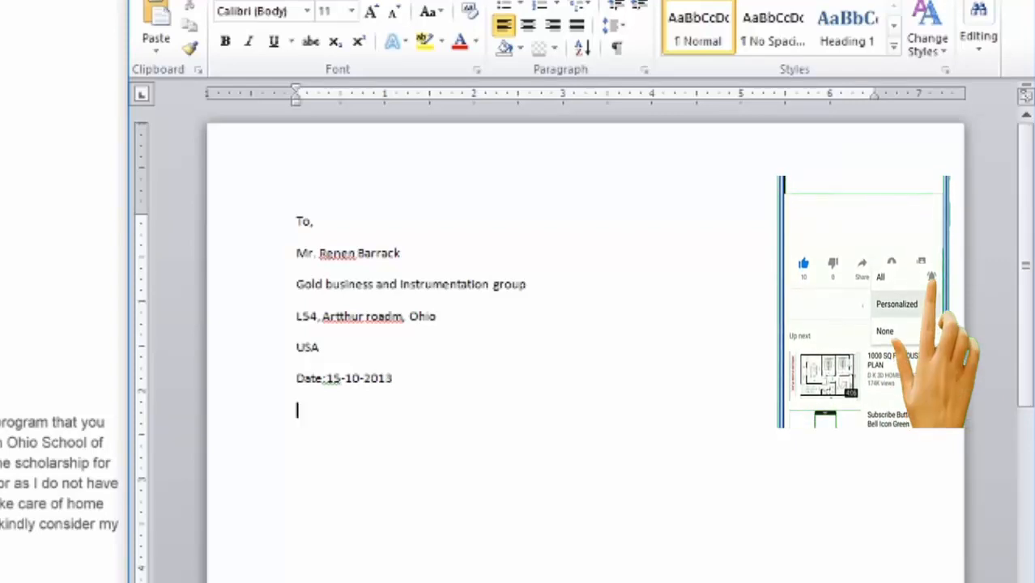
- Add the subject line "Sub: Scholarship Request Letter" below the date
{"action": "type", "text": "Sub: S"}
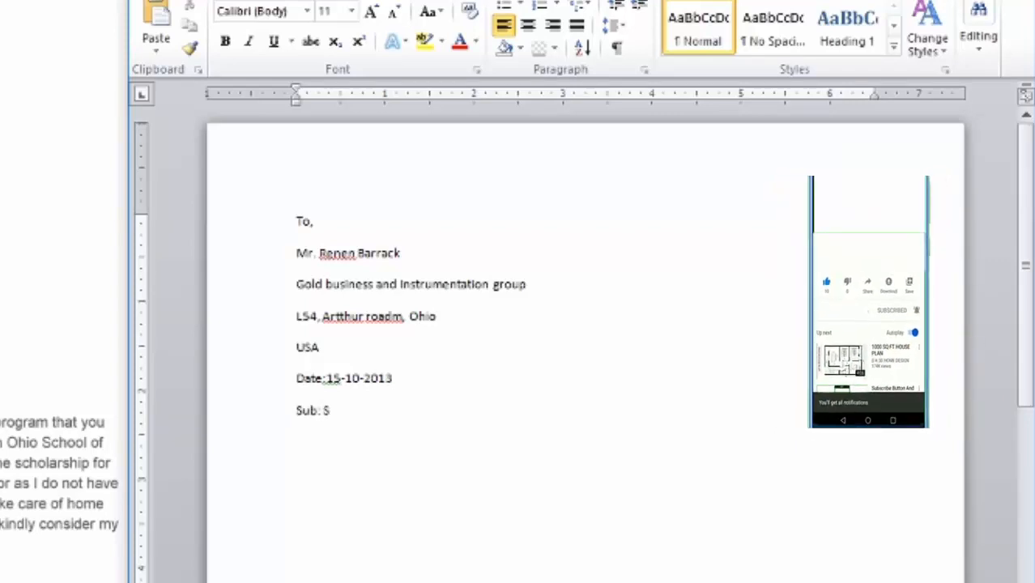
{"action": "type", "text": "cholarship"}
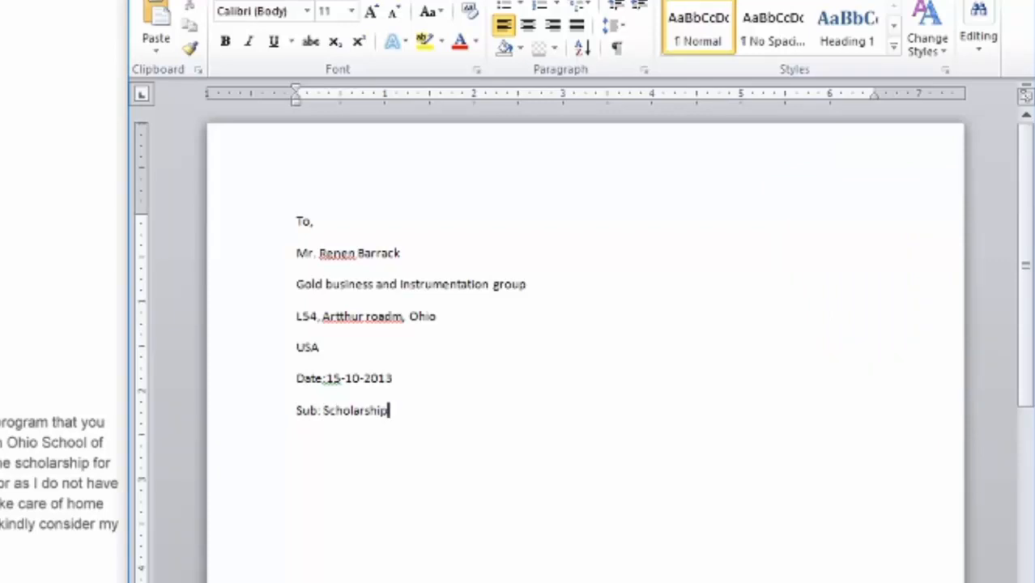
{"action": "type", "text": " Request L"}
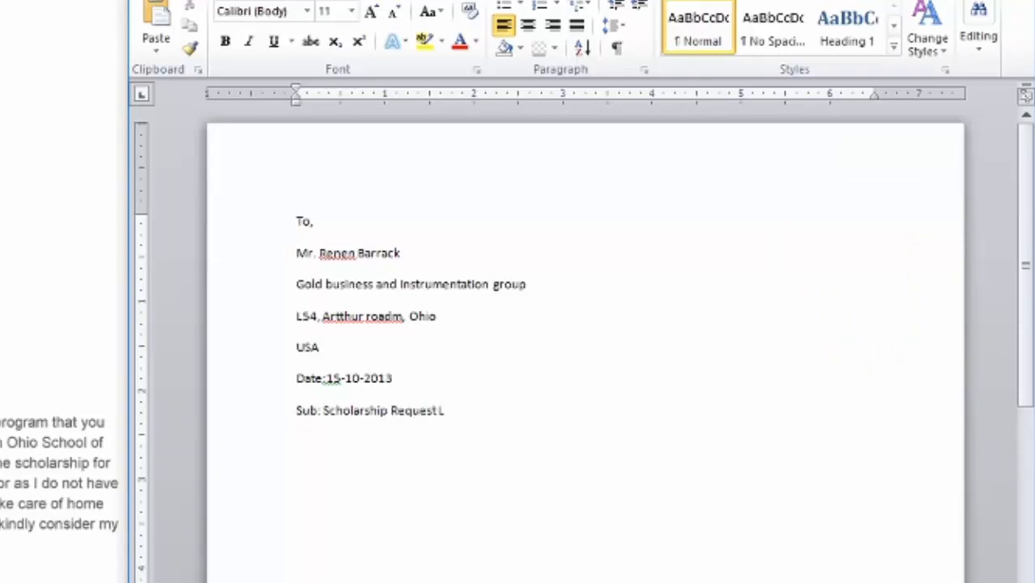
{"action": "type", "text": "etter"}
{"action": "key", "text": "Return"}
- Add a salutation line with "Dear Mr.", the recipient's surname and a comma below the subject line
{"action": "type", "text": "P"}
{"action": "key", "text": "BackSpace"}
{"action": "type", "text": "Dr"}
{"action": "key", "text": "BackSpace"}
{"action": "type", "text": "ear Mr.VB"}
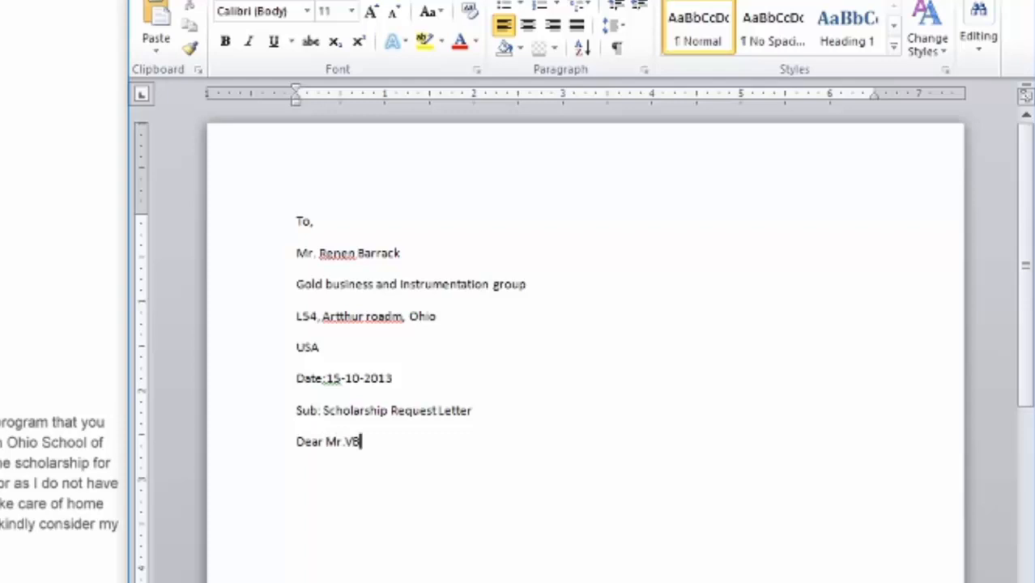
{"action": "key", "text": "BackSpace"}
{"action": "key", "text": "BackSpace"}
{"action": "type", "text": "Barraxck"}
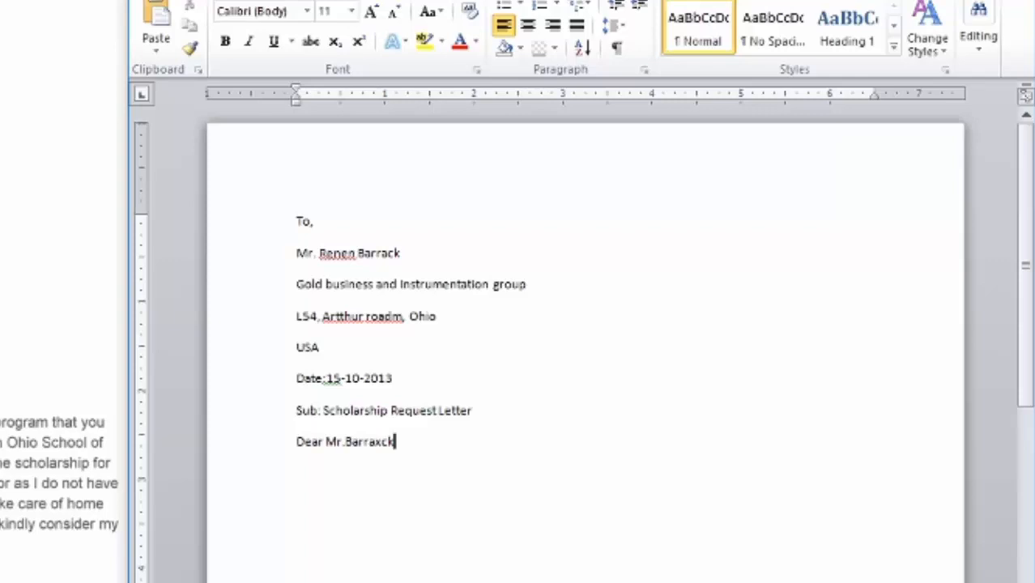
{"action": "type", "text": ","}
{"action": "key", "text": "Return"}
- Start the body with "I am writing this letter with reference to your annual scholarship program that you offer to the deserving candidate."
{"action": "type", "text": "I Am"}
{"action": "key", "text": "BackSpace"}
{"action": "key", "text": "BackSpace"}
{"action": "type", "text": "am writing the"}
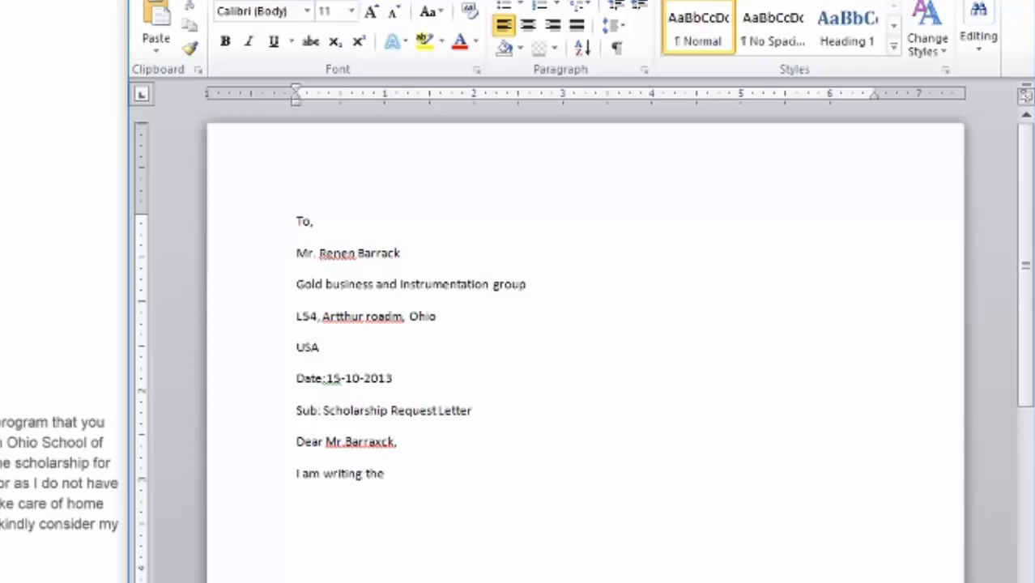
{"action": "key", "text": "BackSpace"}
{"action": "type", "text": "is letter with r"}
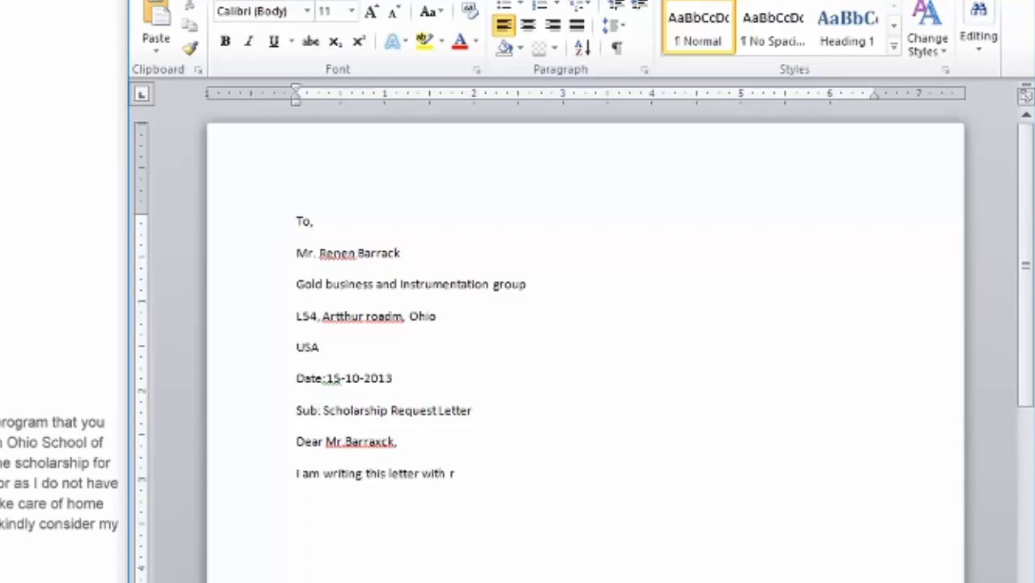
{"action": "type", "text": "eference to your ann"}
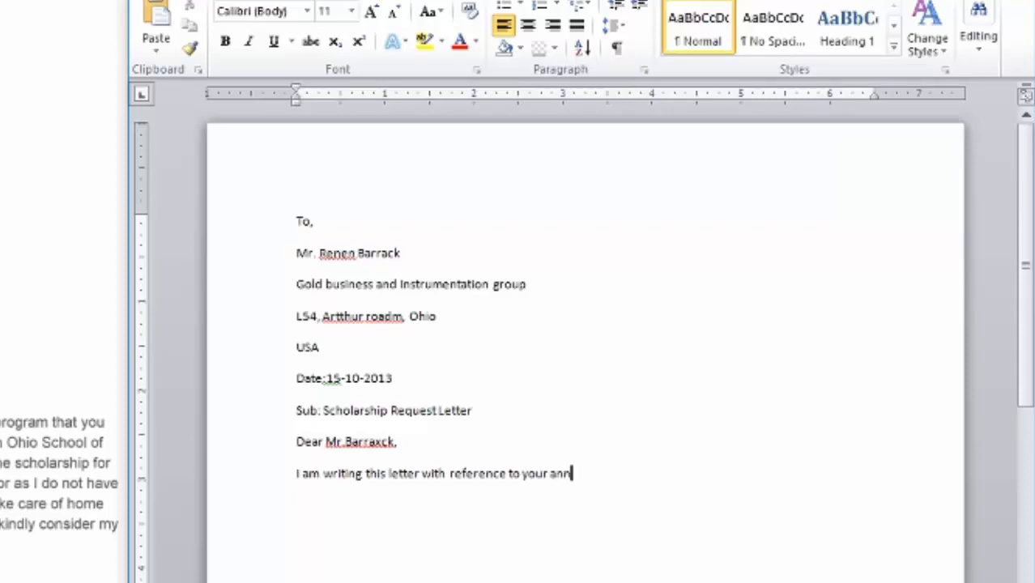
{"action": "type", "text": "ual scholars"}
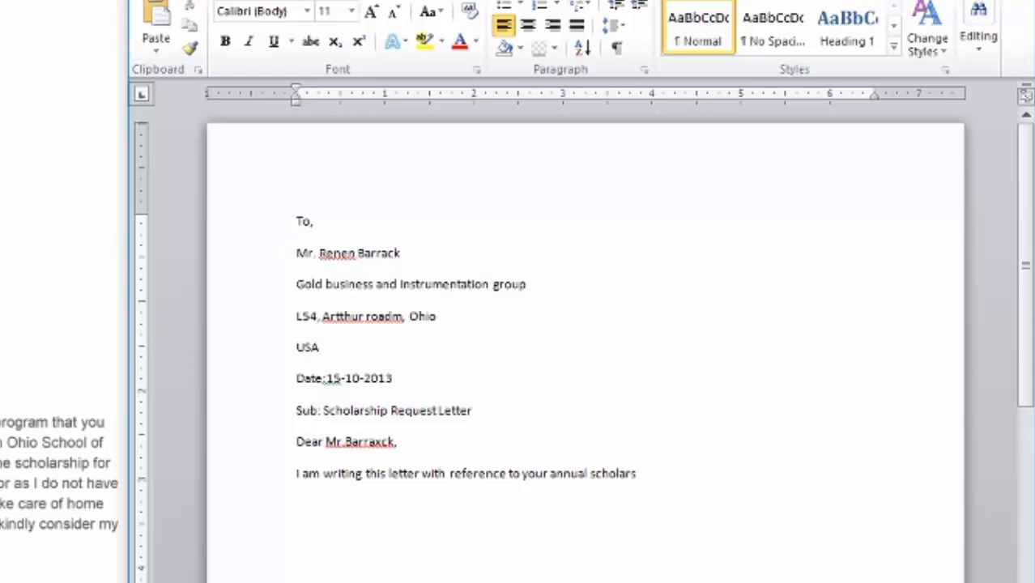
{"action": "type", "text": "hip program that you o"}
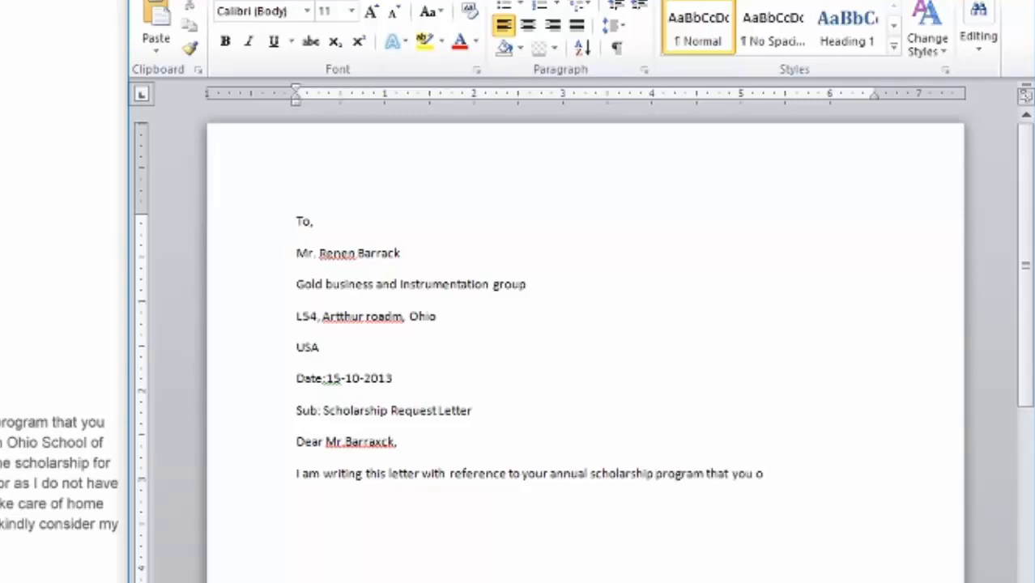
{"action": "type", "text": "ffer to the deserving"}
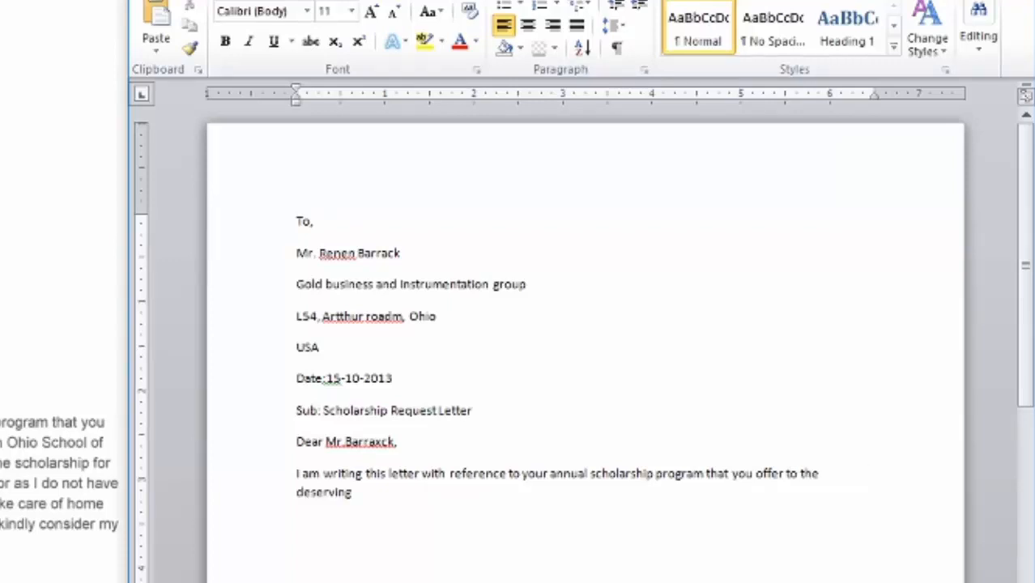
{"action": "type", "text": " cab"}
{"action": "key", "text": "BackSpace"}
{"action": "type", "text": "ndidate. I am a stu"}
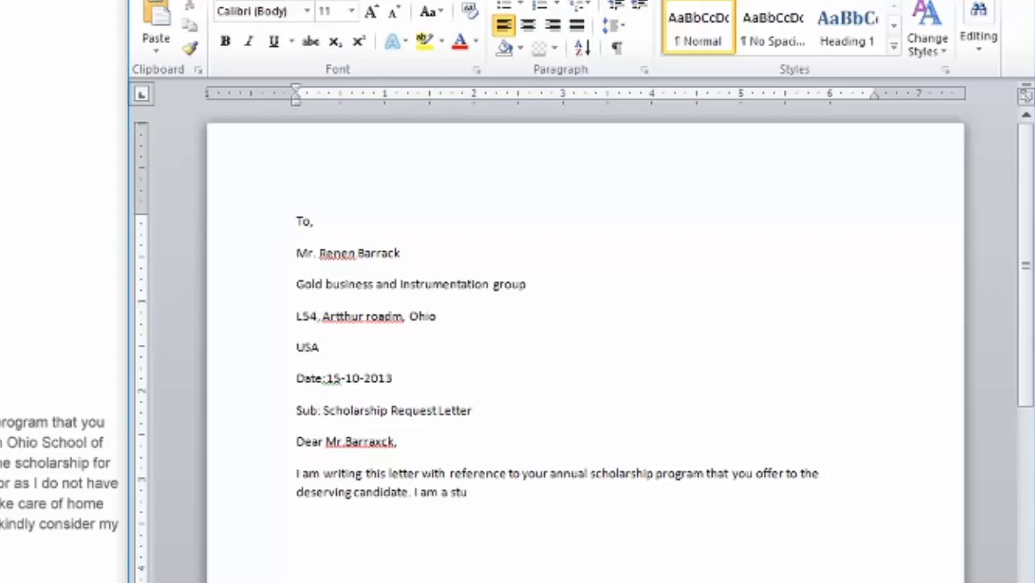
- Continue the paragraph with "I am a student of VIII standard in Ohio School of Higher Edxucation and with due respect, I"
{"action": "type", "text": "dent of VIII standa"}
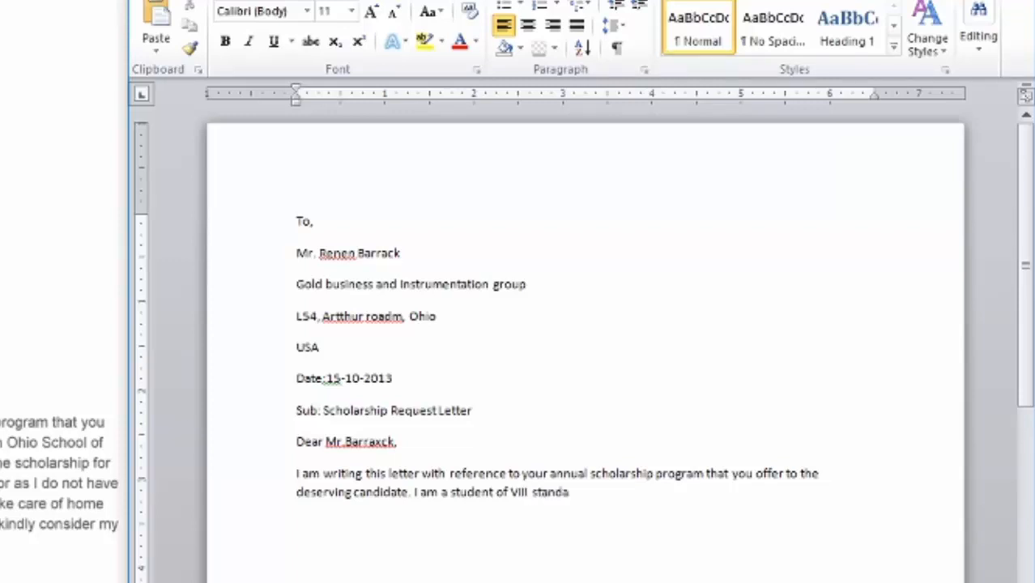
{"action": "type", "text": "rd in Ohio Schoo"}
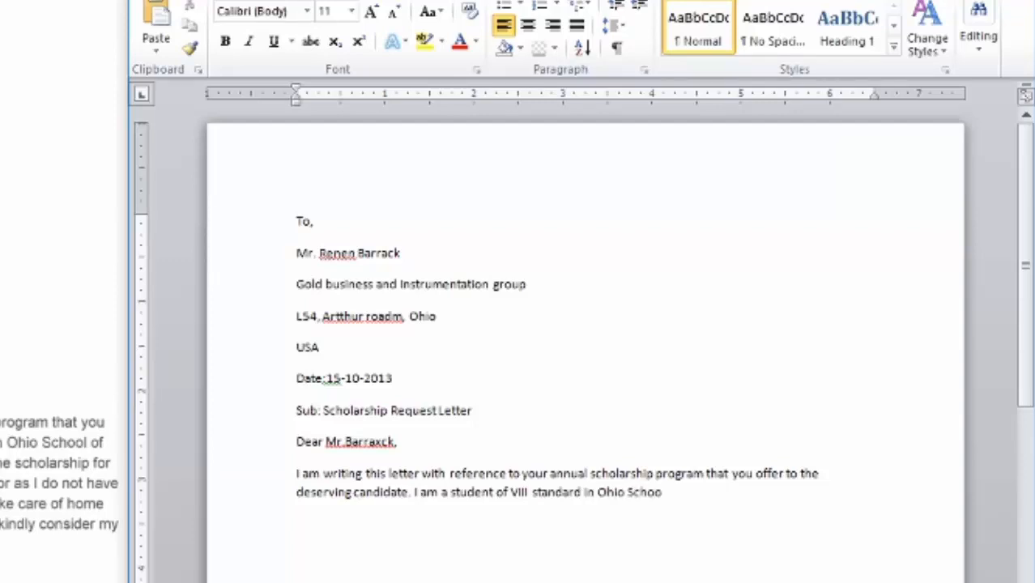
{"action": "type", "text": "l of Higher Edxucatio"}
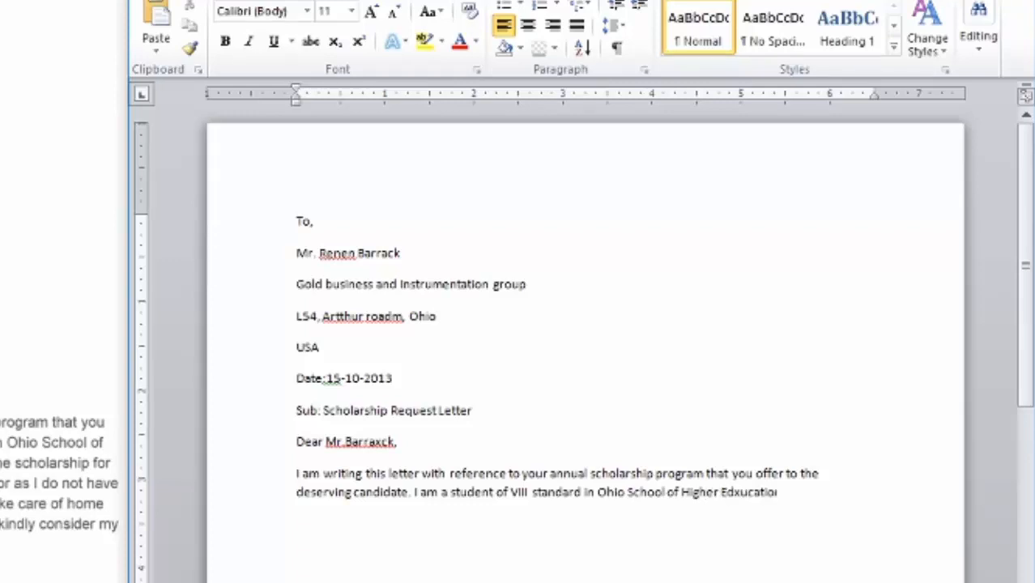
{"action": "type", "text": "n and with d"}
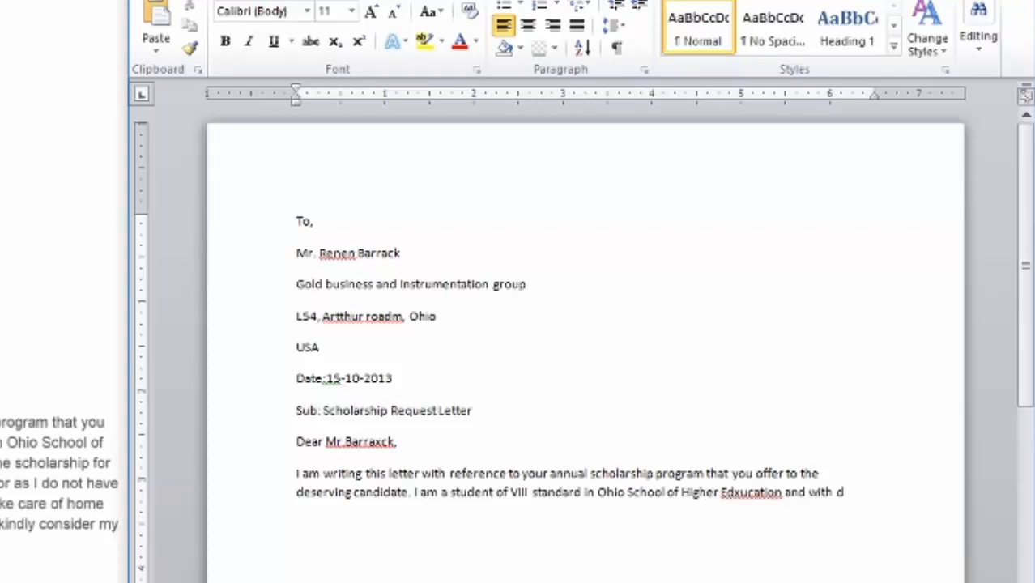
{"action": "type", "text": "ue respec"}
{"action": "type", "text": "t, Iq"}
{"action": "key", "text": "BackSpace"}
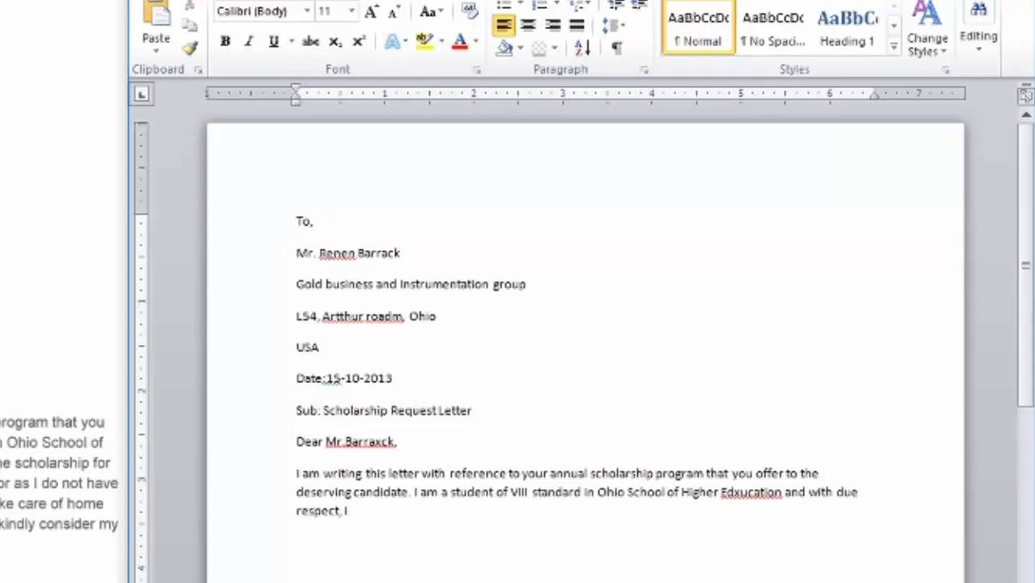
- Finish the second sentence with "would like to apply for the scholarship for my futher studies."
{"action": "type", "text": "would like to apply fgo"}
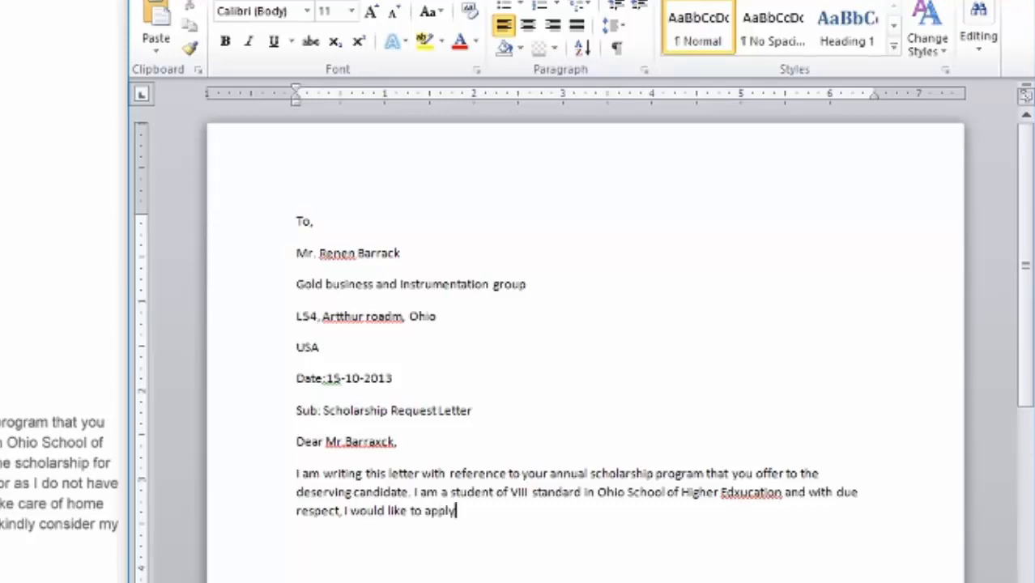
{"action": "key", "text": "BackSpace"}
{"action": "type", "text": "or the scholar"}
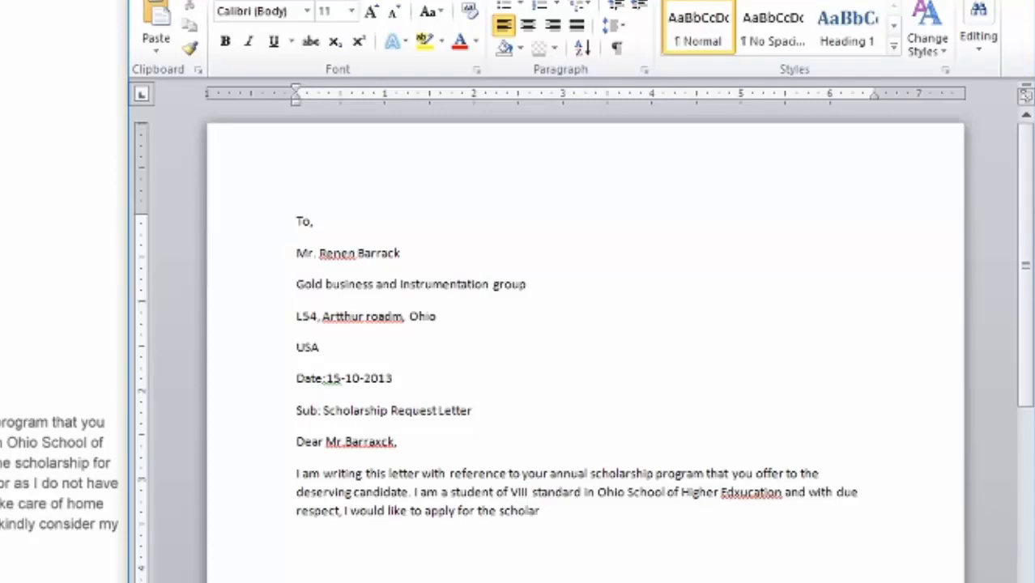
{"action": "type", "text": "ship for my futher s"}
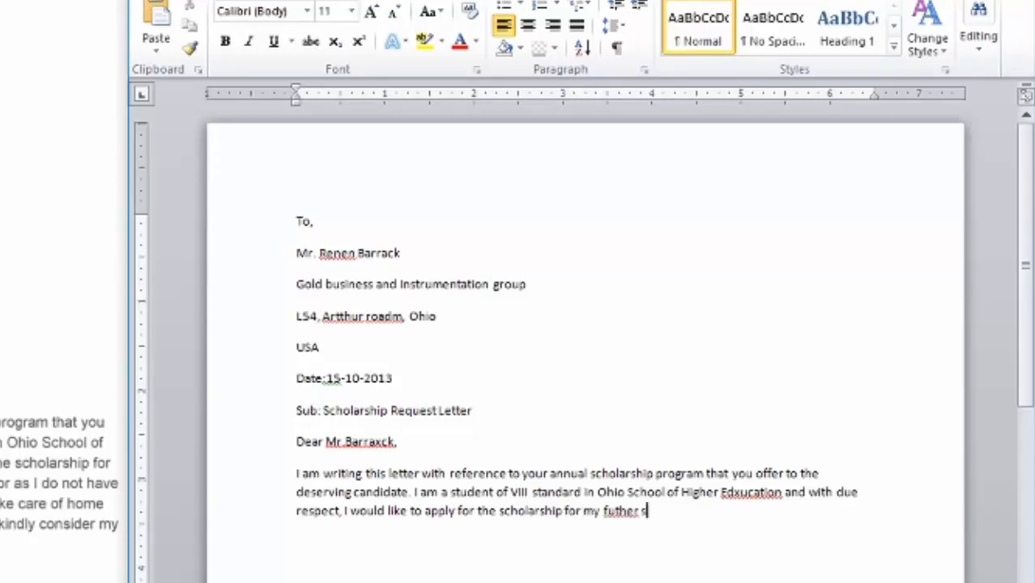
{"action": "type", "text": "tudies. The finc"}
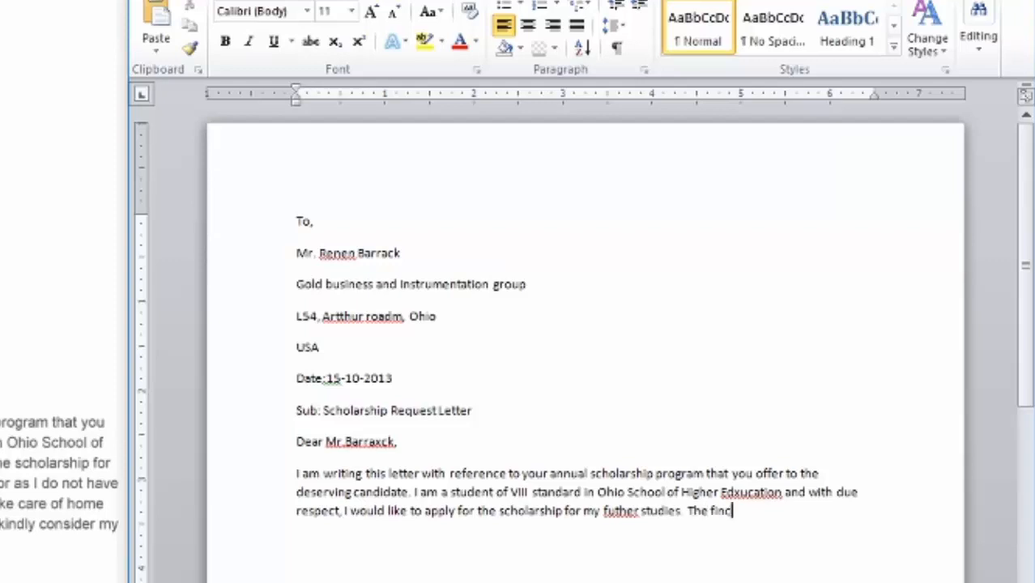
- Write the next sentence as "The financial condition of my family is very poor as I don not"
{"action": "key", "text": "BackSpace"}
{"action": "type", "text": "ancial condit"}
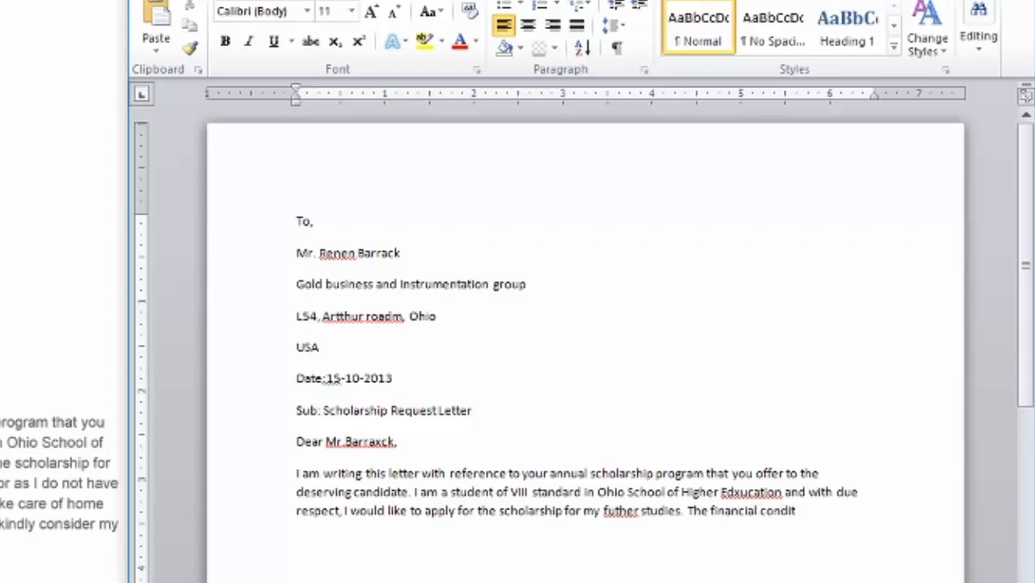
{"action": "type", "text": "ion of my family is v"}
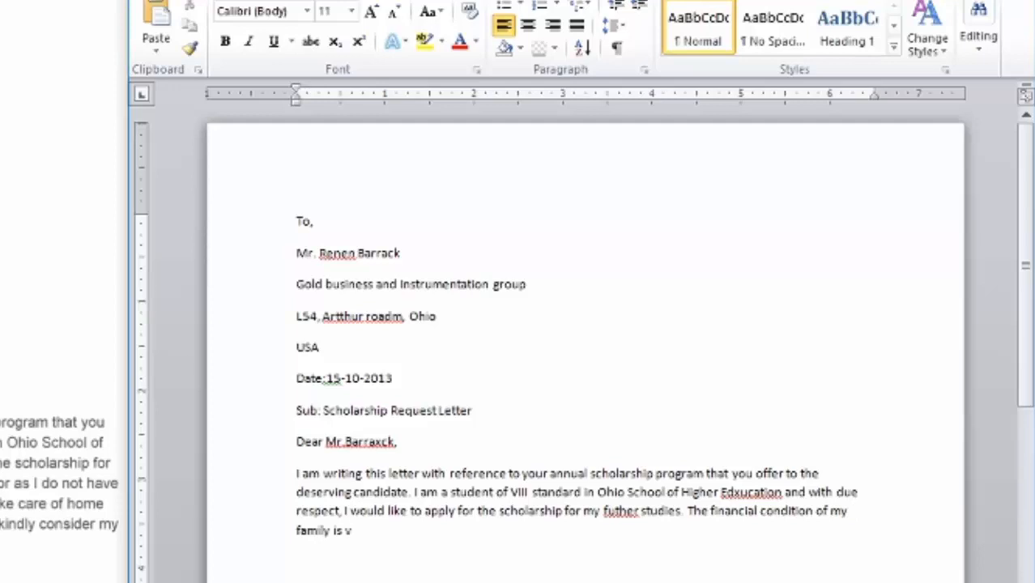
{"action": "type", "text": "ery poor as I don not"}
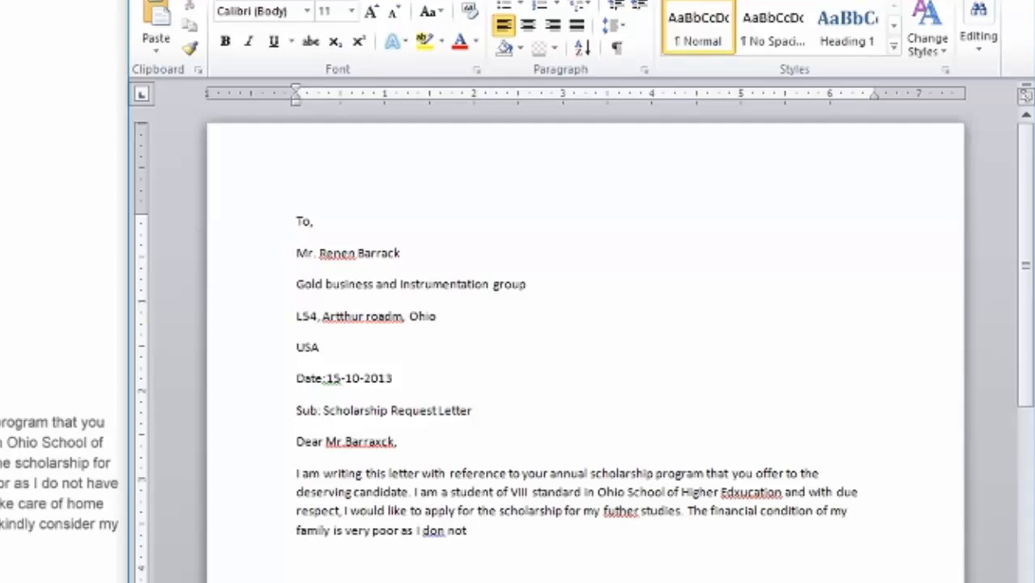
{"action": "type", "text": " have a father an"}
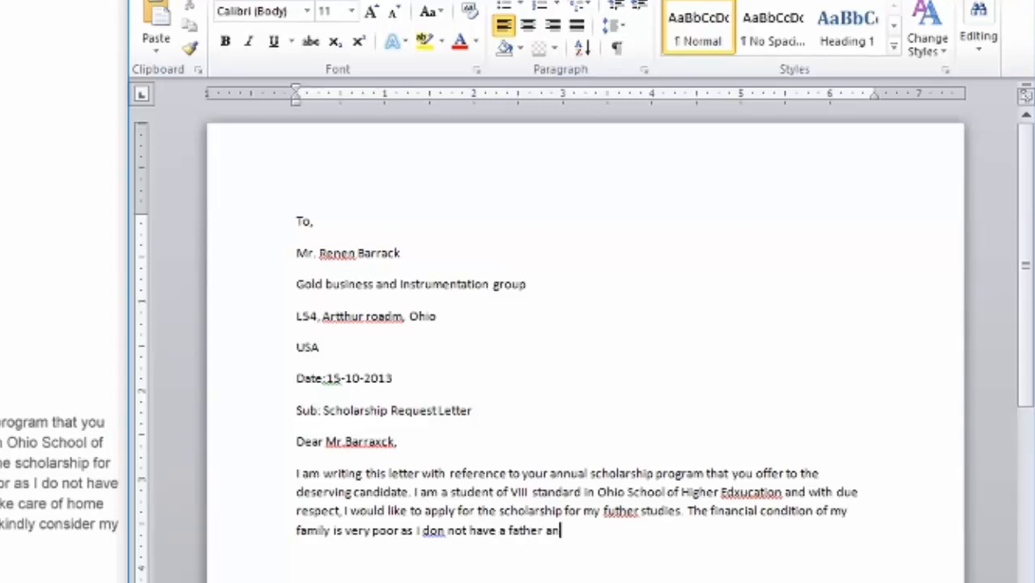
{"action": "type", "text": " my mother i"}
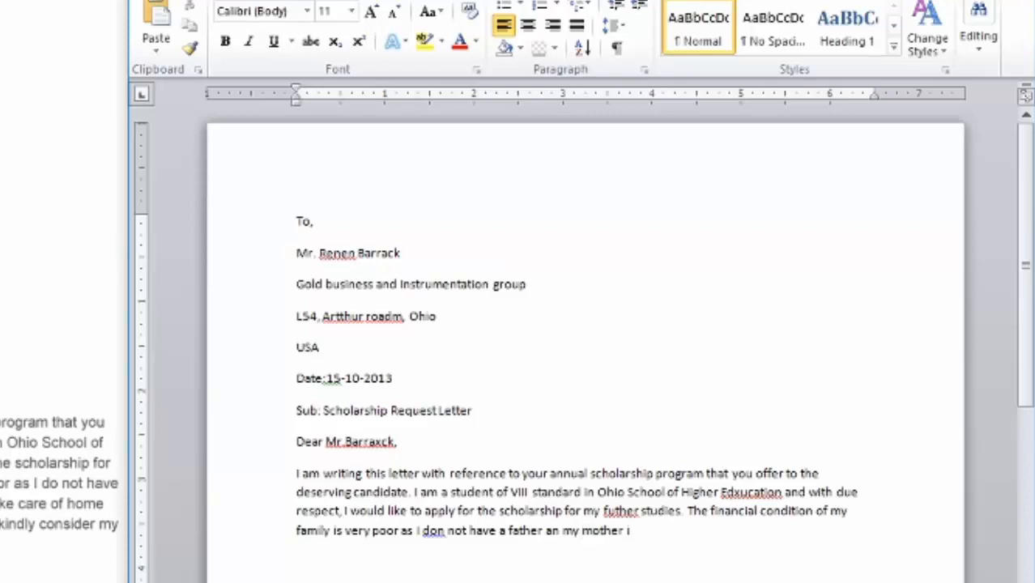
{"action": "type", "text": "s the only ea"}
{"action": "key", "text": "Up"}
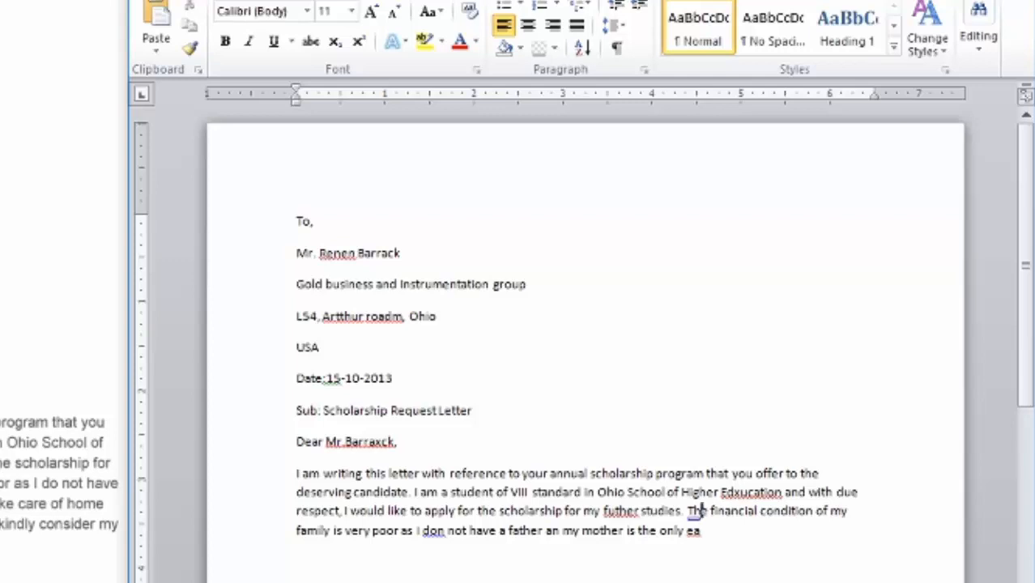
- Delete everything after "very poor" in the last sentence and end it with a period
{"action": "key", "text": "Down"}
{"action": "left_click_drag", "start_coordinate": [694, 531], "coordinate": [400, 534]}
{"action": "key", "text": "BackSpace"}
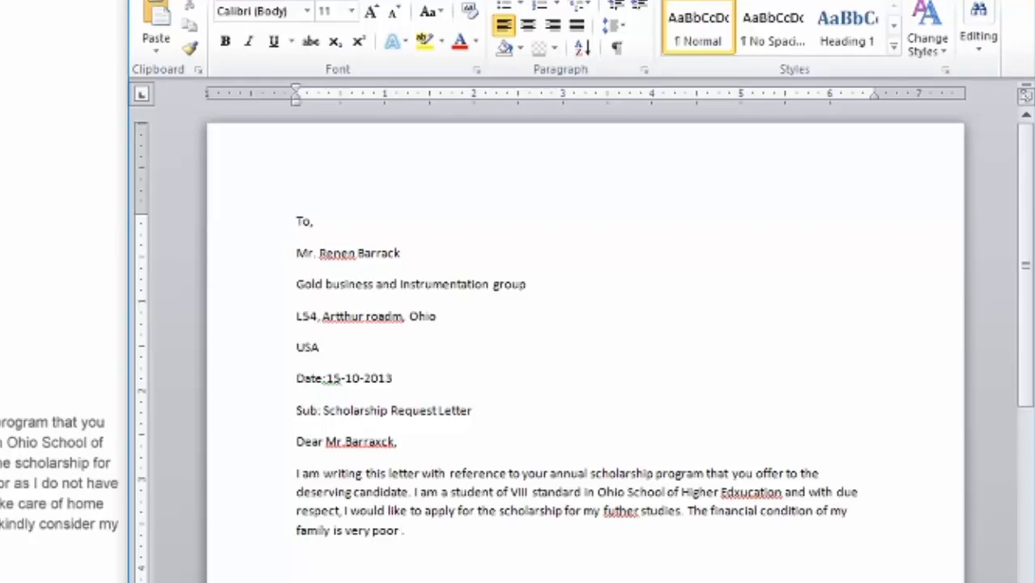
- Continue the first paragraph with "thus I will be really grateful to you if you kindly consider my application for the scholarship;."
{"action": "type", "text": "thus I will be"}
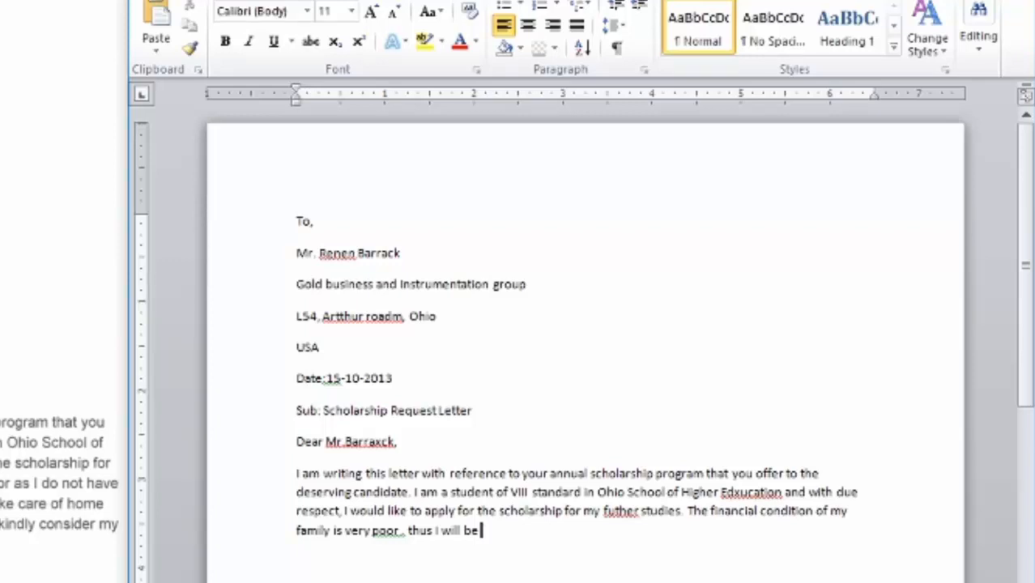
{"action": "type", "text": "really grateful"}
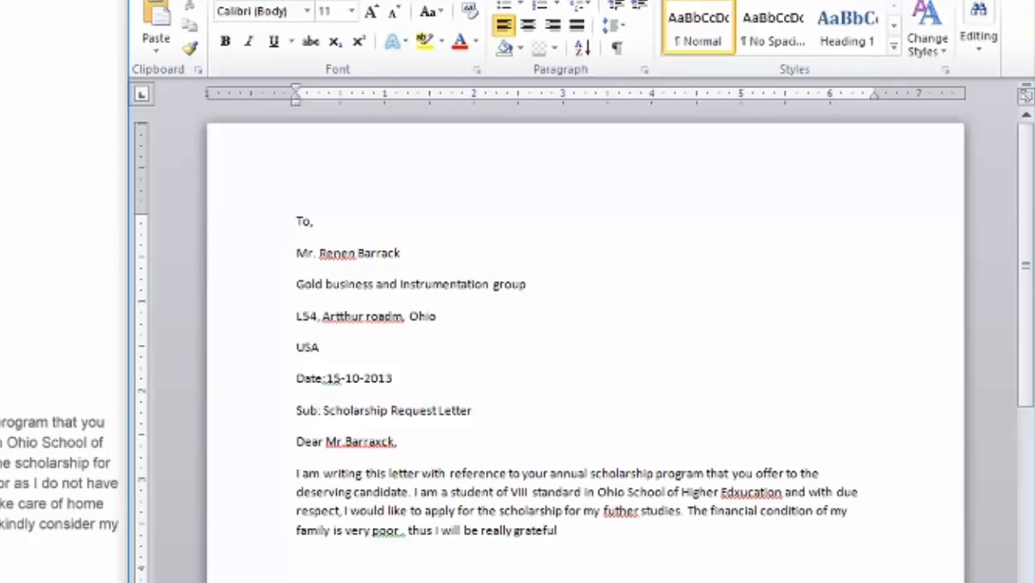
{"action": "type", "text": "l"}
{"action": "key", "text": "BackSpace"}
{"action": "type", "text": "to you if you ki"}
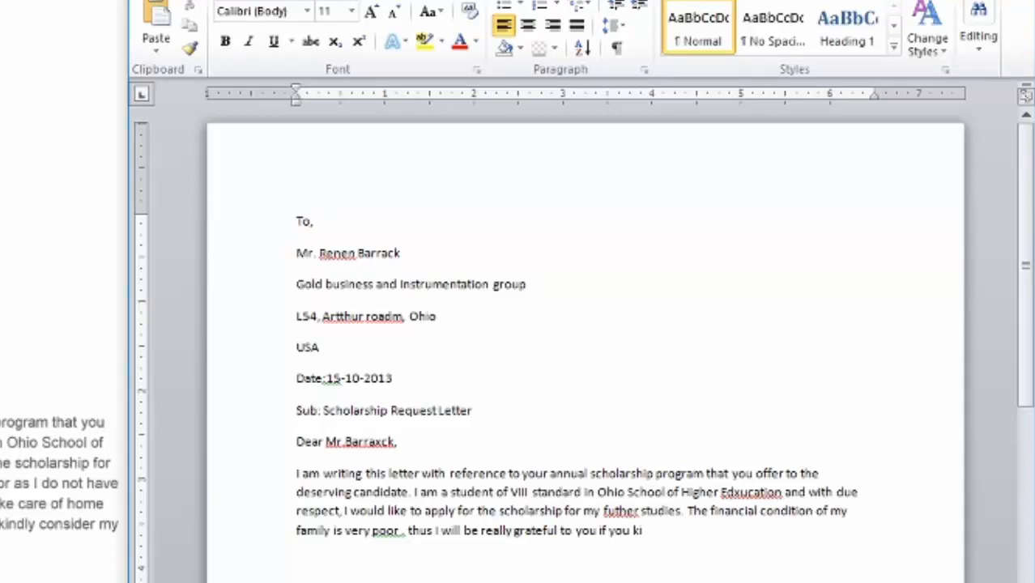
{"action": "type", "text": "ndly consider my a"}
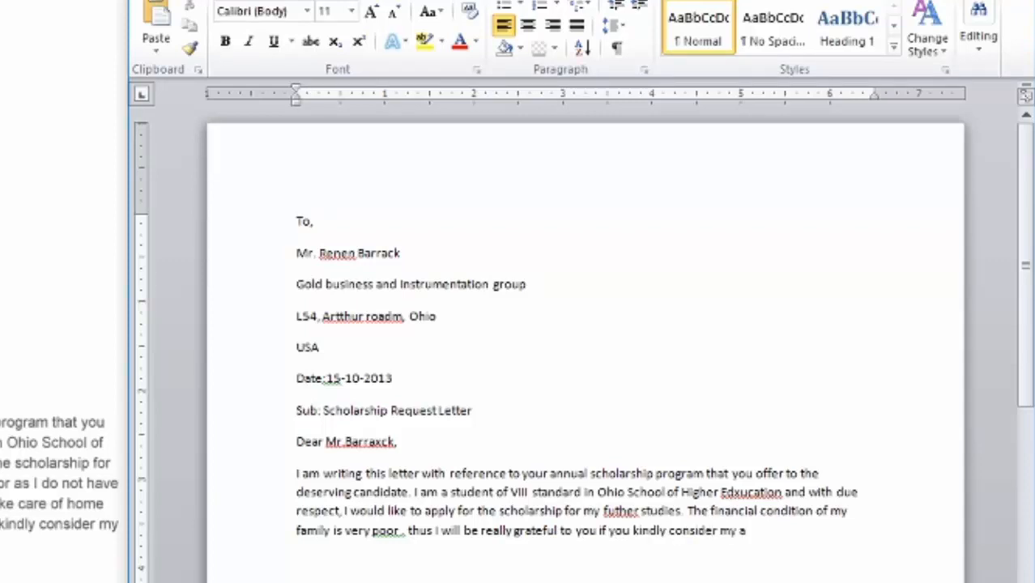
{"action": "type", "text": "pplication for the sch"}
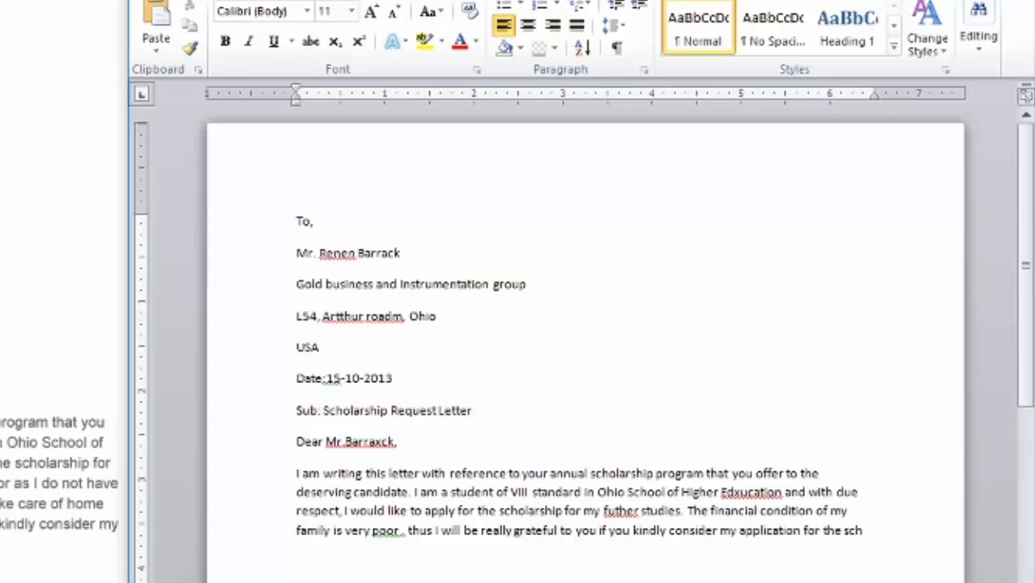
{"action": "type", "text": "olarship;."}
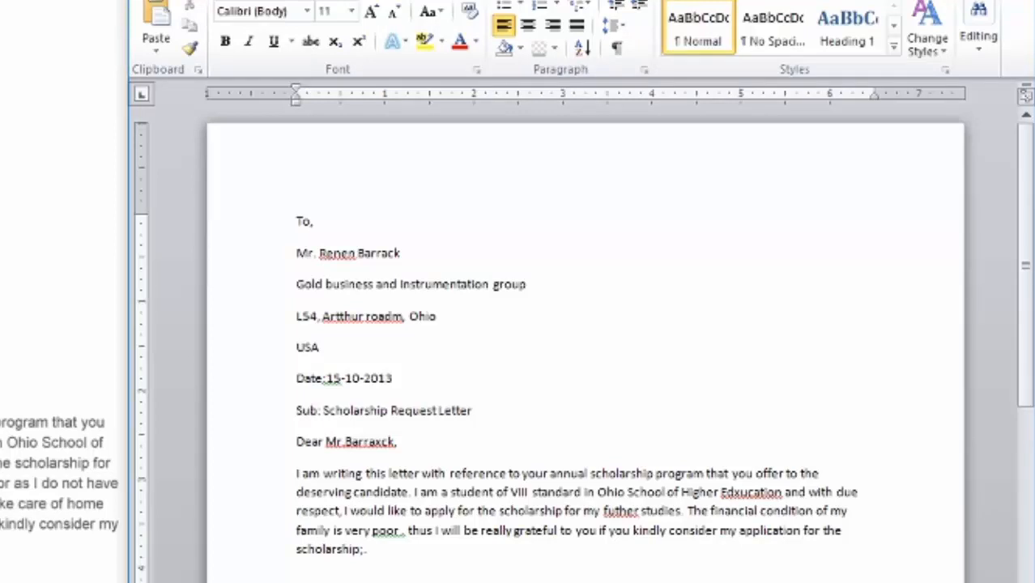
- Consult the remaining text of the sample image and start a second paragraph with "My aim is to become a doctor and serve the society and take myself"
{"action": "key", "text": "alt+Tab"}
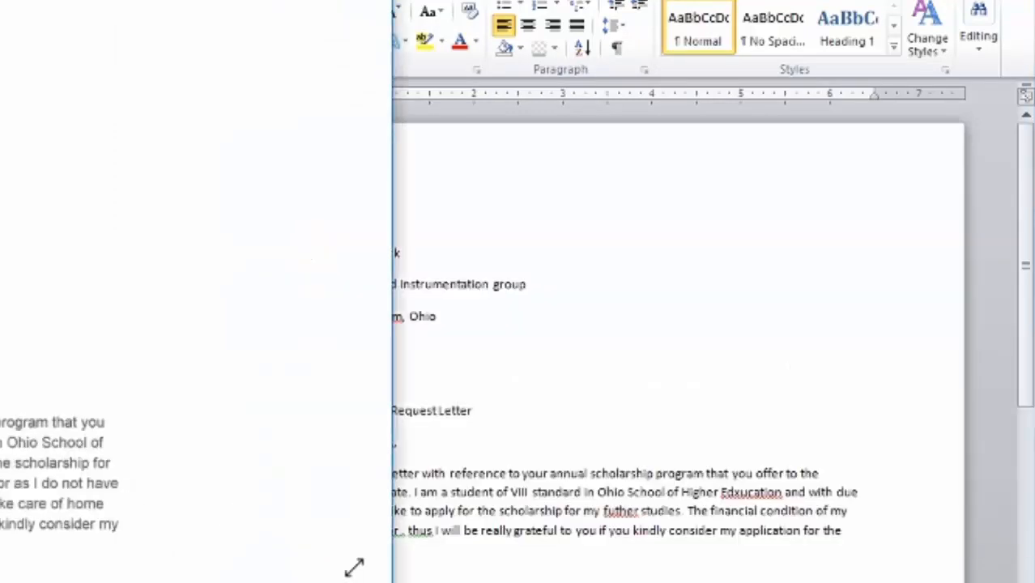
{"action": "scroll", "coordinate": [354, 567], "scroll_direction": "down", "scroll_amount": 5}
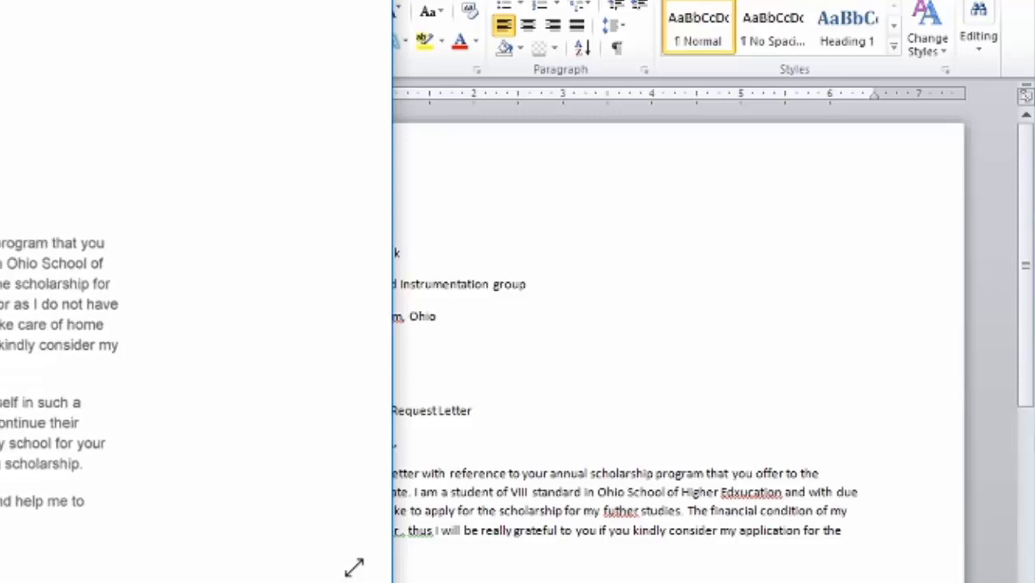
{"action": "scroll", "coordinate": [354, 567], "scroll_direction": "down", "scroll_amount": 2}
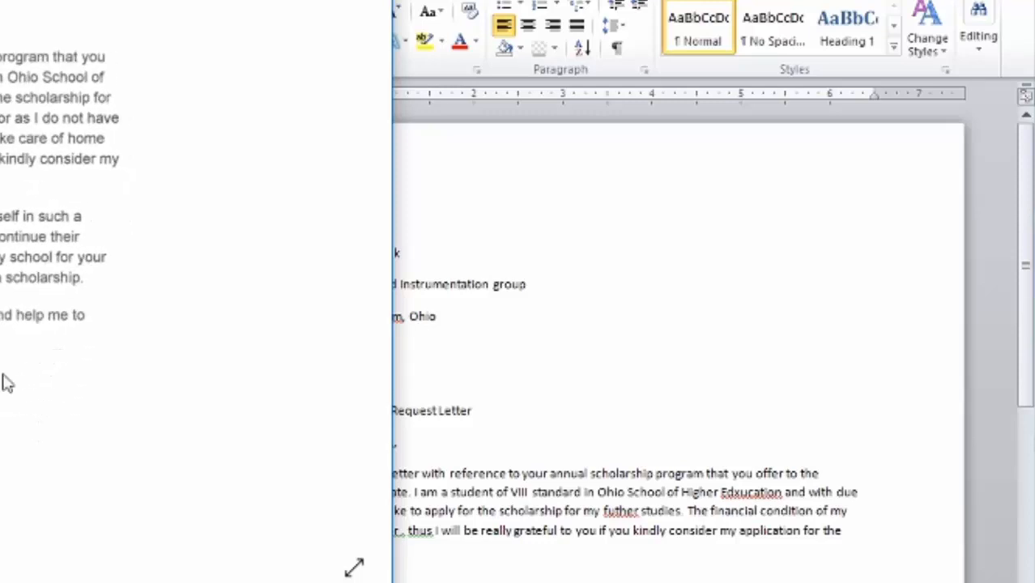
{"action": "left_click", "coordinate": [392, 579]}
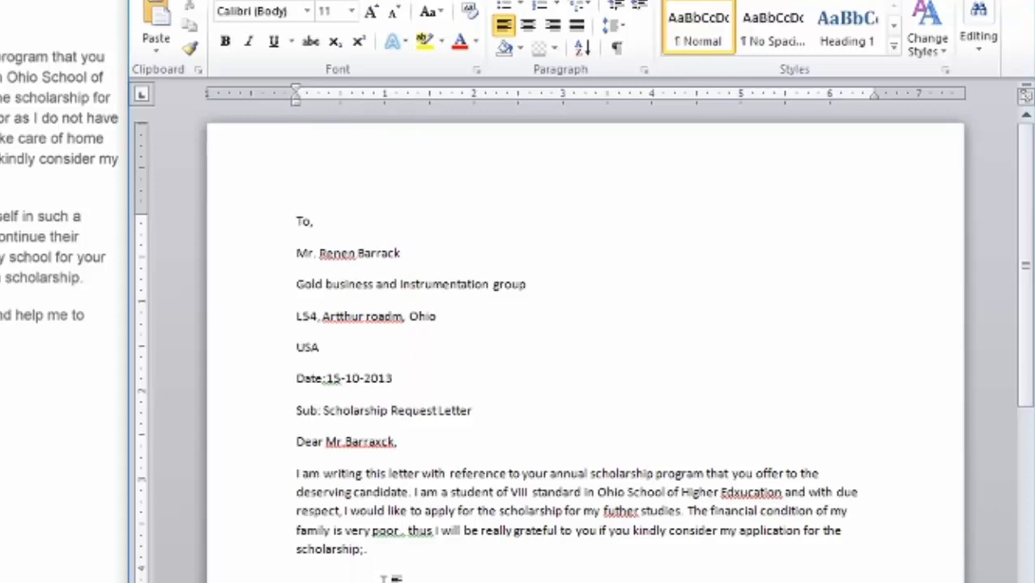
{"action": "type", "text": "my aim to"}
{"action": "key", "text": "BackSpace"}
{"action": "type", "text": "as to become a do"}
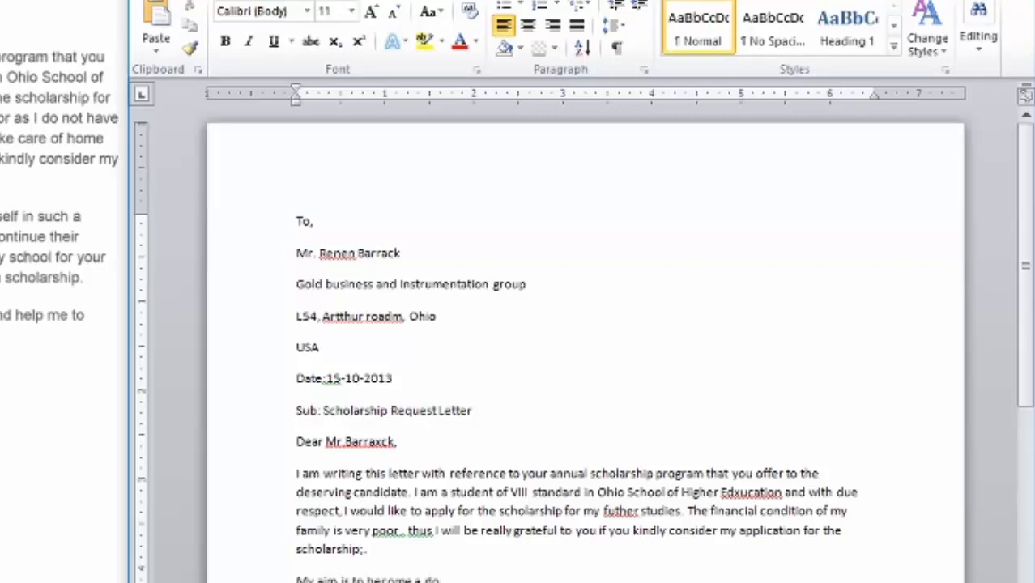
{"action": "type", "text": "ctor and serve the sor"}
{"action": "type", "text": "ie"}
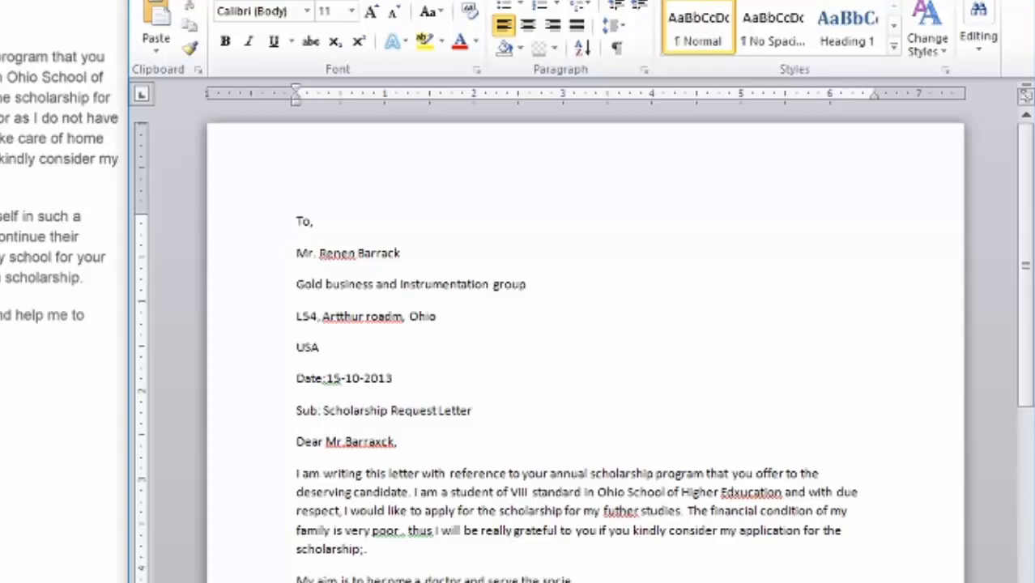
{"action": "type", "text": "ty and take myself is "}
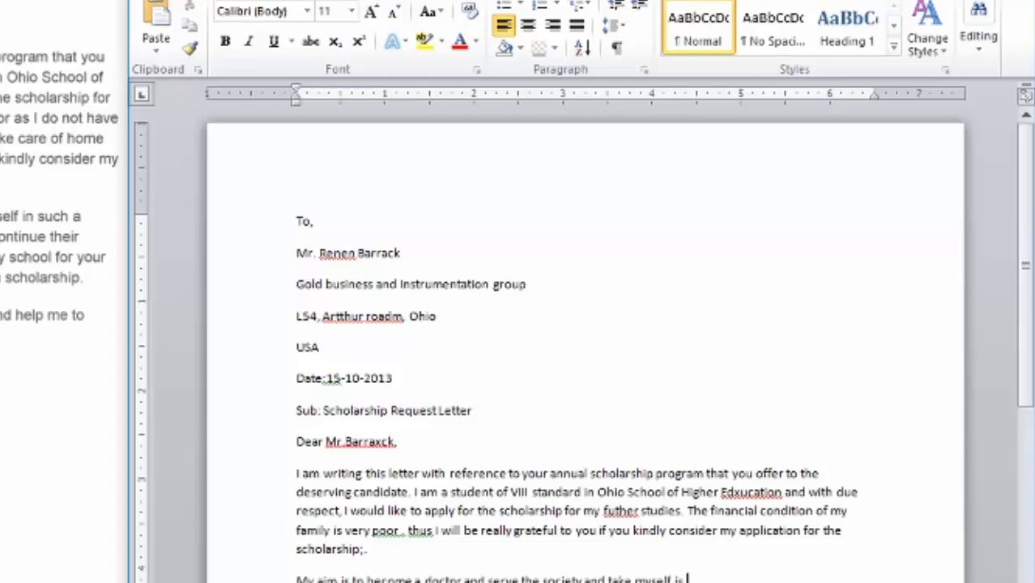
- Continue the second paragraph's sentence with "In such a postion in career where I"
{"action": "type", "text": "n"}
{"action": "type", "text": "n"}
{"action": "type", "text": " such a postition in career"}
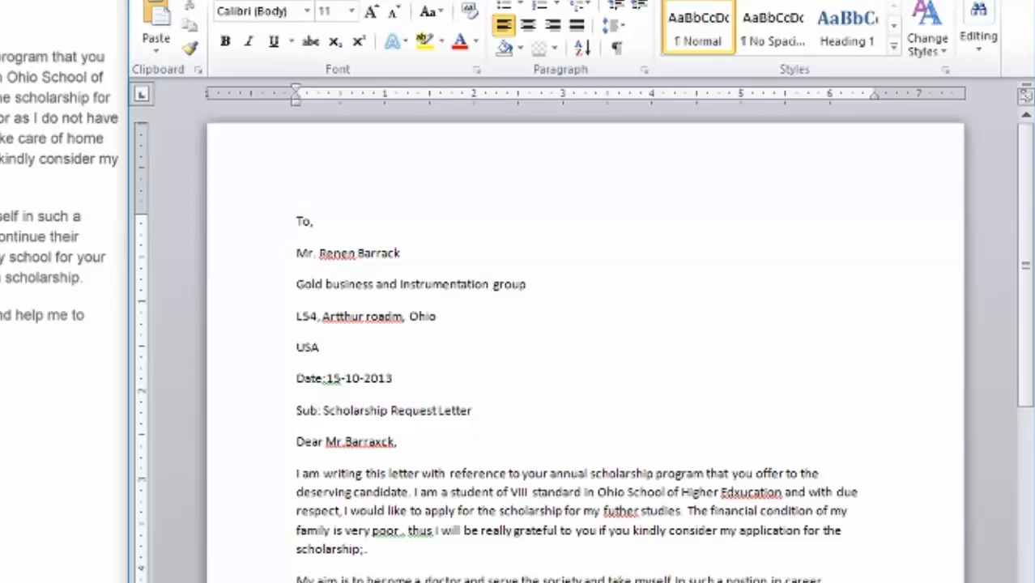
{"action": "type", "text": " where I"}
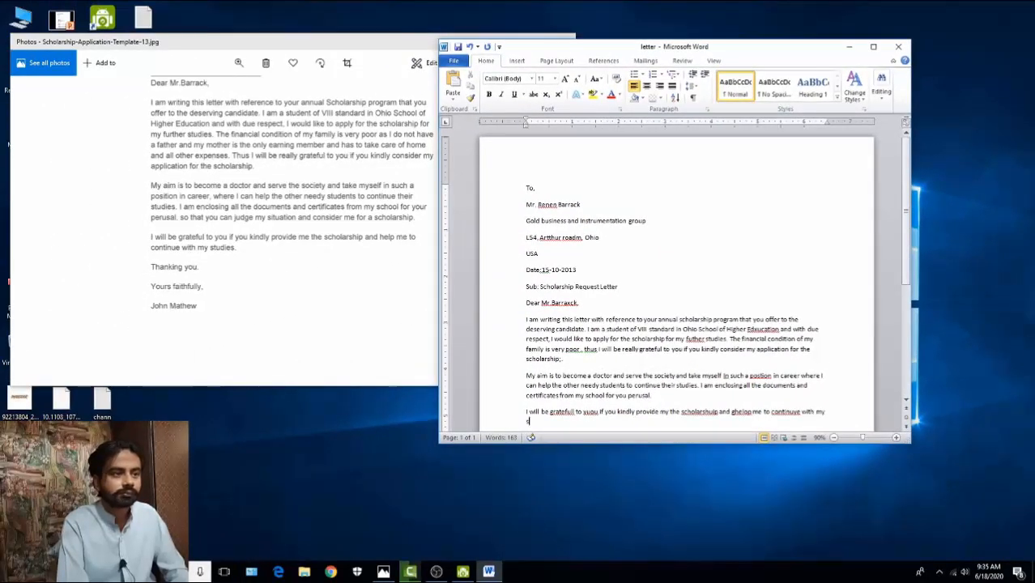
- Finish the last body paragraph with "studies" and add the line "Thaning you" below it
{"action": "type", "text": "studies"}
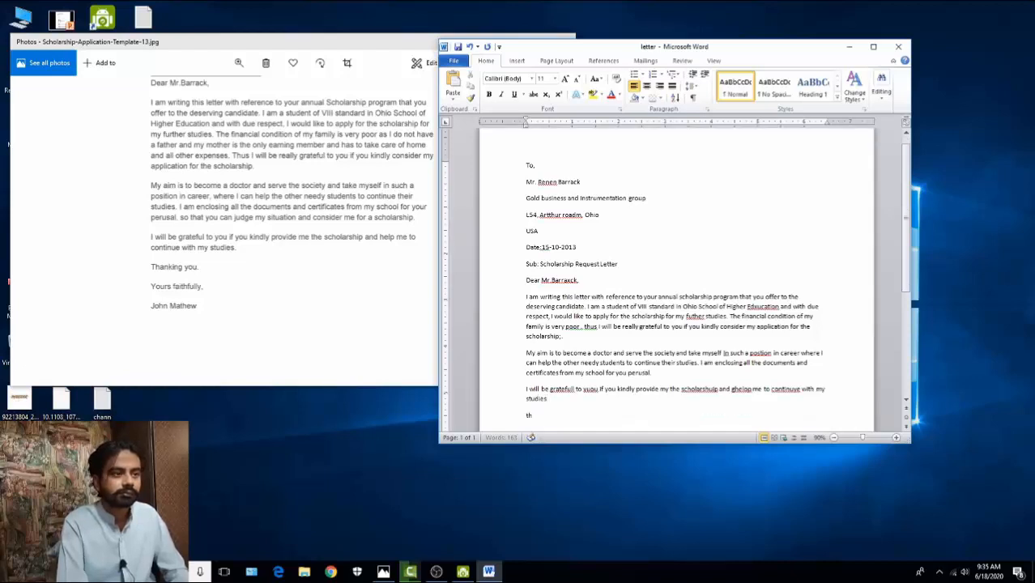
{"action": "key", "text": "Return"}
{"action": "type", "text": "thaning you"}
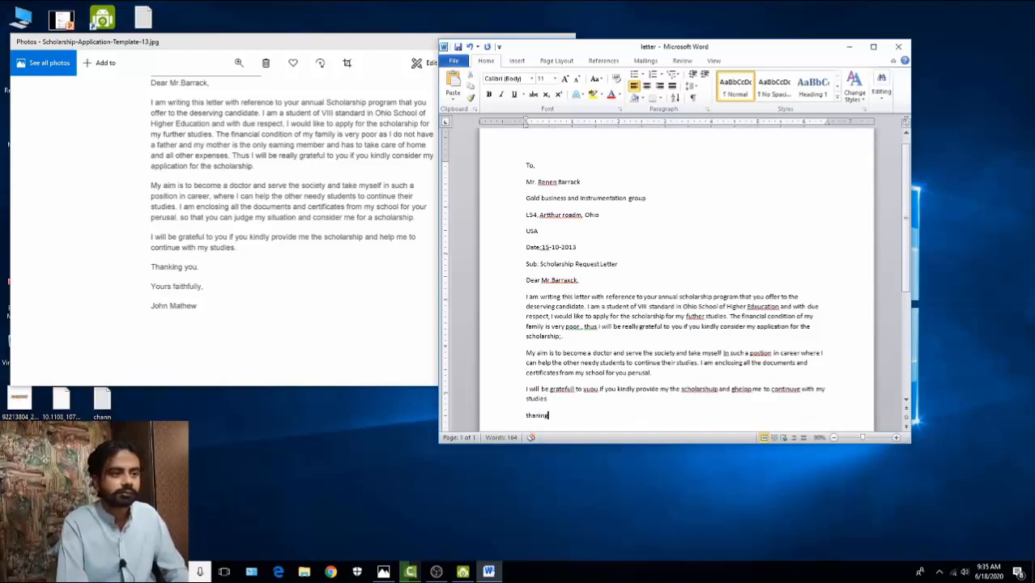
- Close the letter with the line "Yours faithfully" and the sender's full name on the line below
{"action": "key", "text": "Return"}
{"action": "type", "text": "you"}
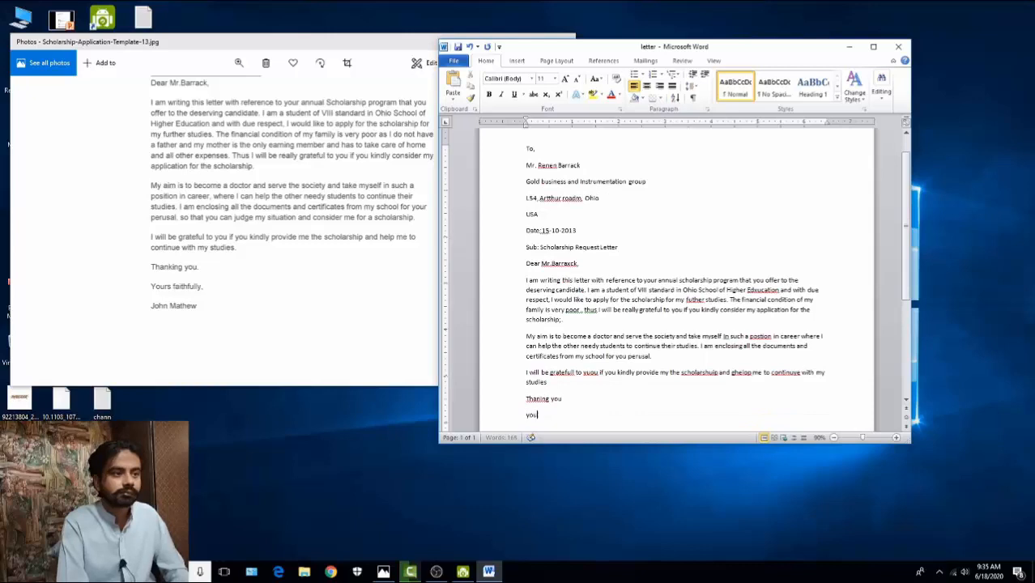
{"action": "type", "text": "rs faithfu"}
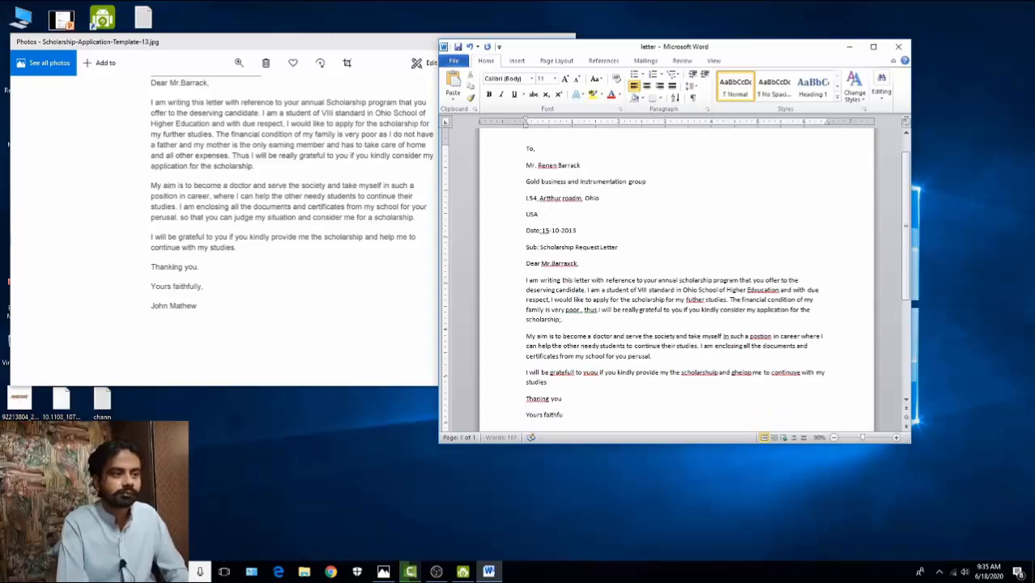
{"action": "type", "text": "lly"}
{"action": "key", "text": "Return"}
{"action": "type", "text": "john"}
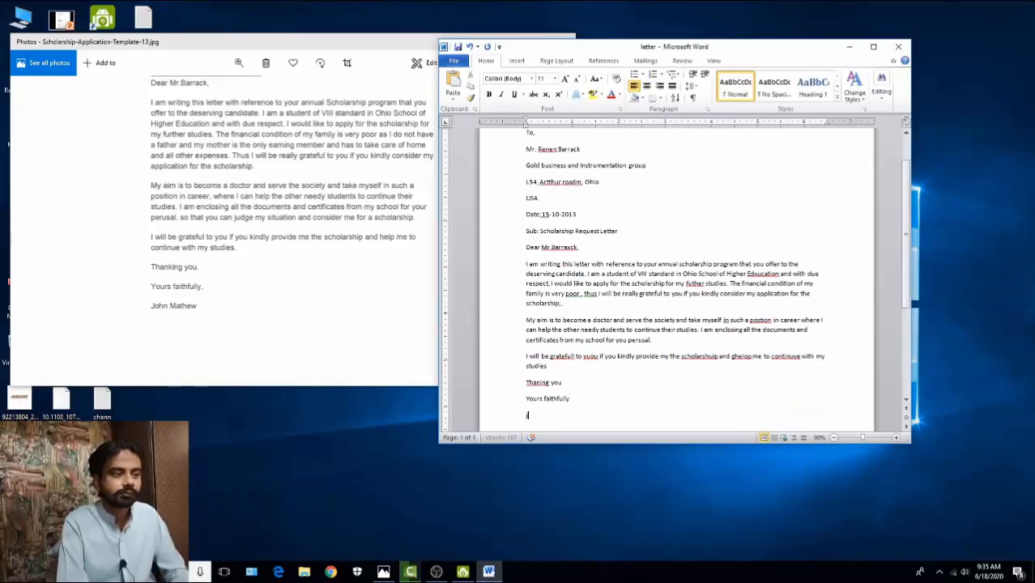
{"action": "type", "text": " mathew"}
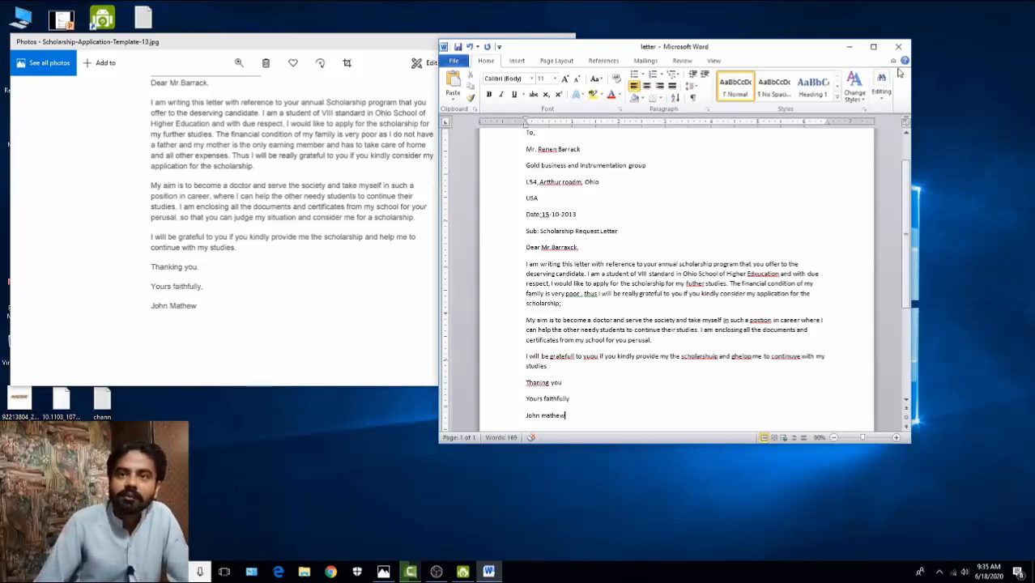
- Maximize the letter's document window and set the page zoom to 100%
{"action": "left_click", "coordinate": [873, 47]}
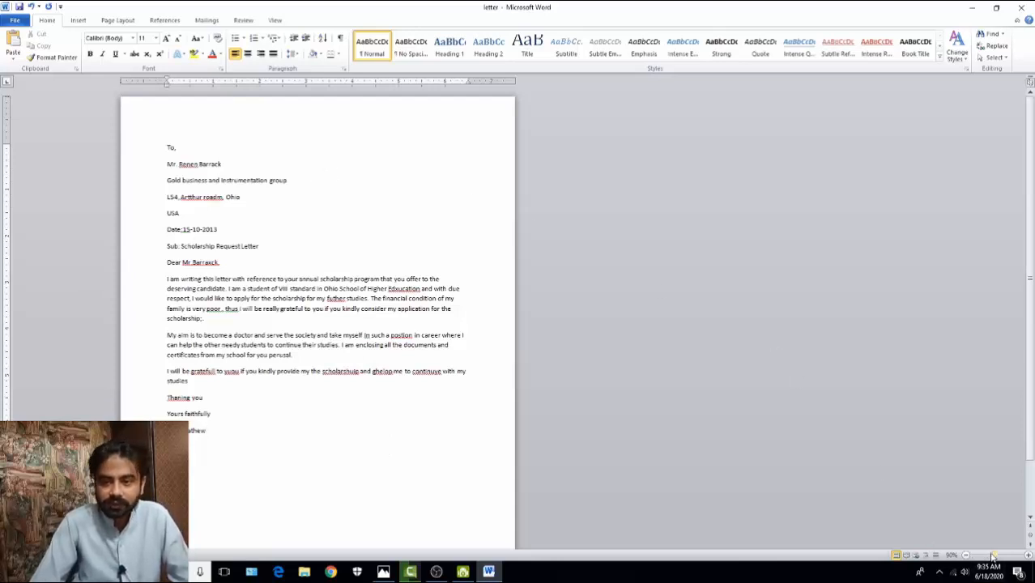
{"action": "left_click_drag", "start_coordinate": [997, 557], "coordinate": [997, 559]}
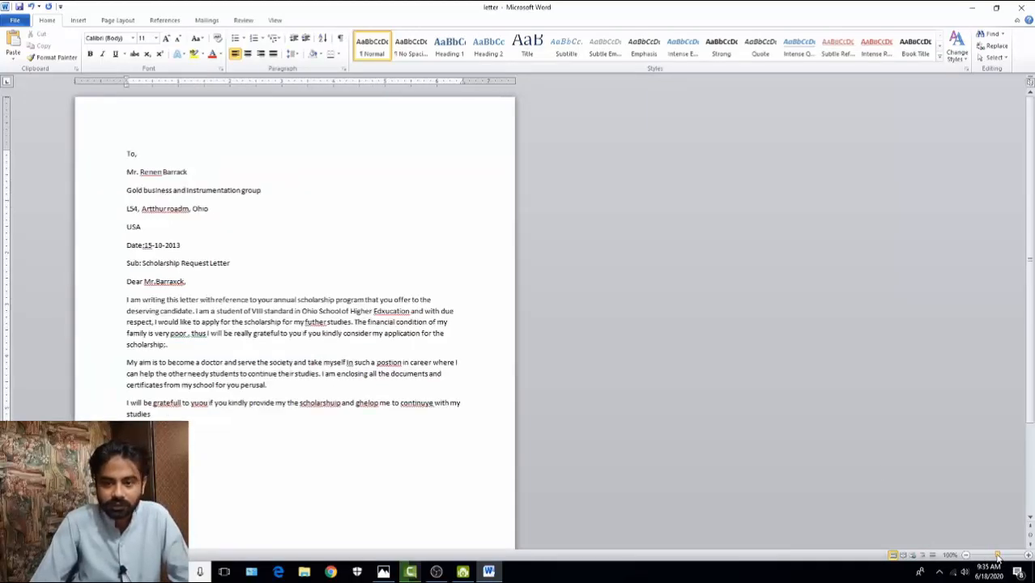
{"action": "left_click", "coordinate": [268, 21]}
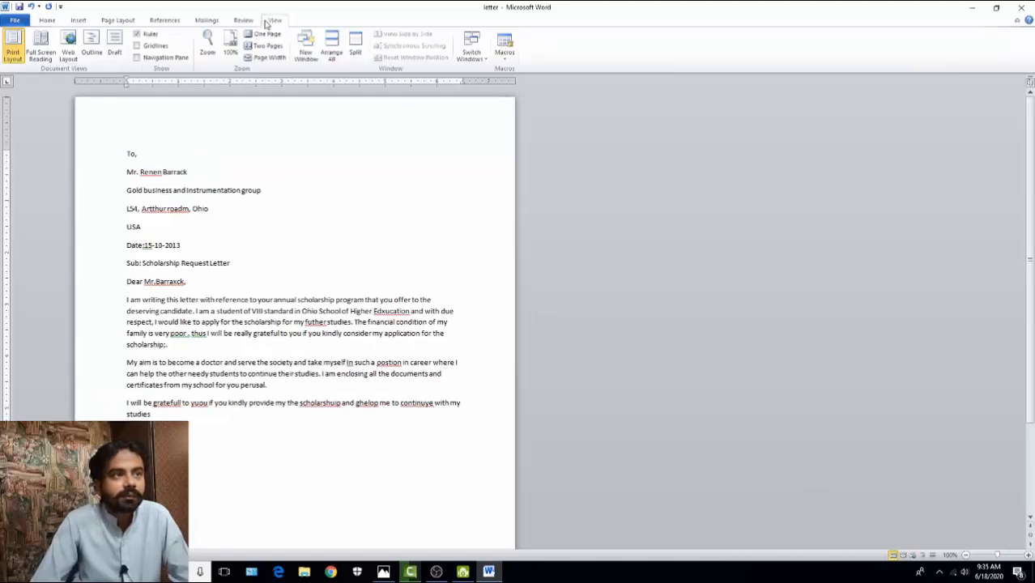
{"action": "left_click", "coordinate": [251, 62]}
{"action": "scroll", "coordinate": [326, 174], "scroll_direction": "up", "scroll_amount": 10}
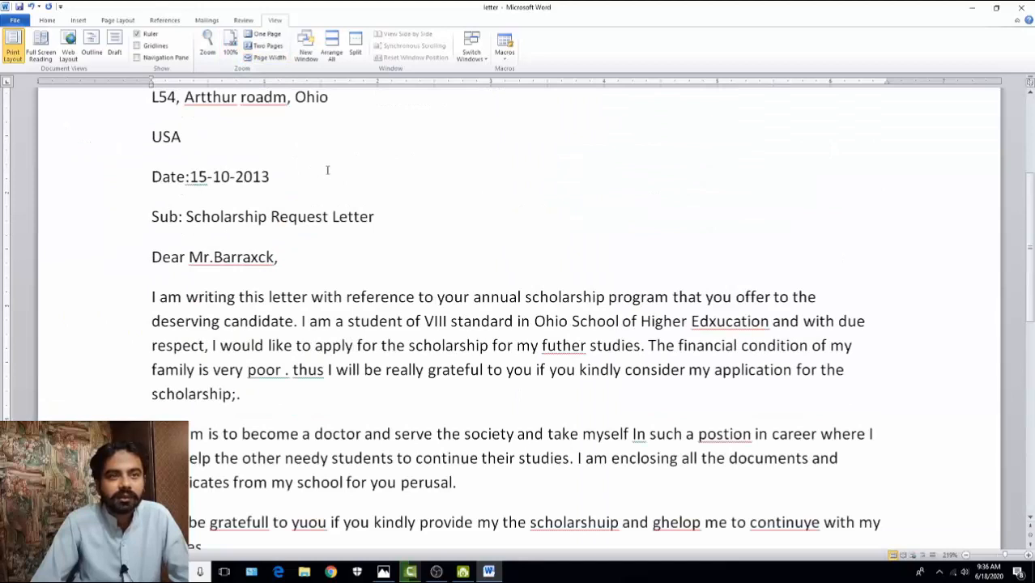
{"action": "left_click", "coordinate": [230, 46]}
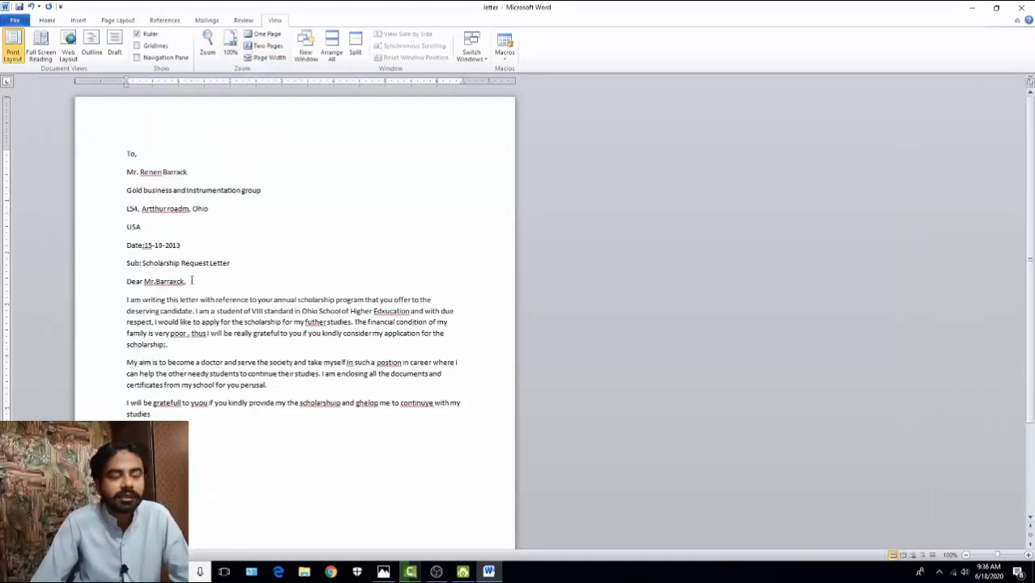
- Correct the misspelled street name in the address line with its first spelling suggestion and change "roadm" to the suggested "roadman"
{"action": "left_click", "coordinate": [1029, 557]}
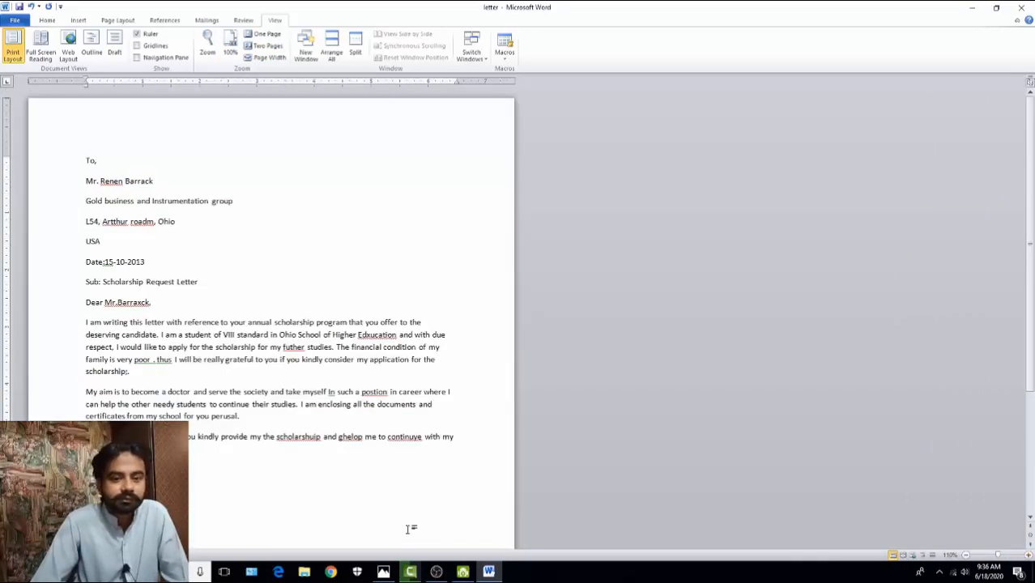
{"action": "scroll", "coordinate": [234, 301], "scroll_direction": "down", "scroll_amount": 4}
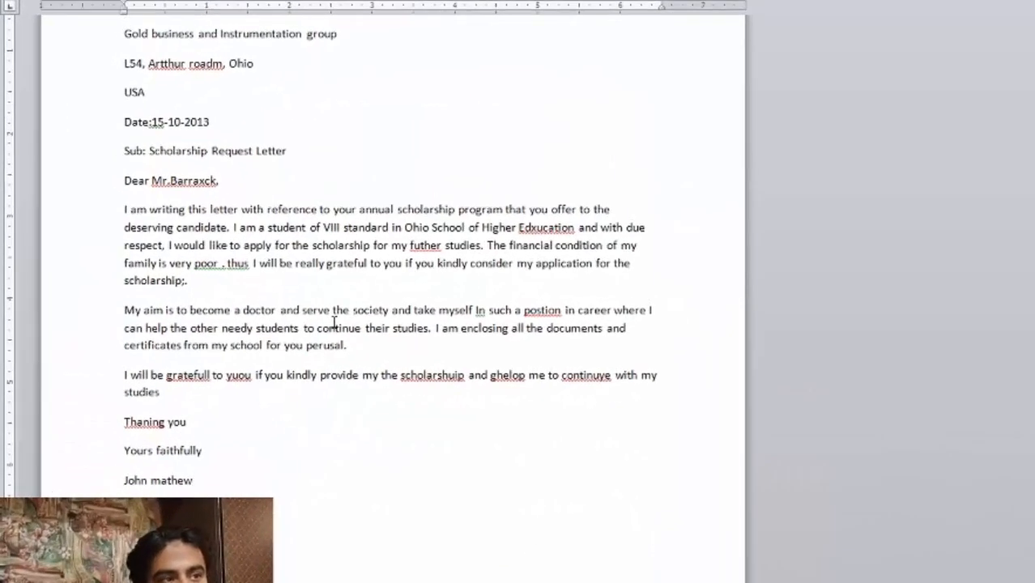
{"action": "scroll", "coordinate": [334, 323], "scroll_direction": "up", "scroll_amount": 2}
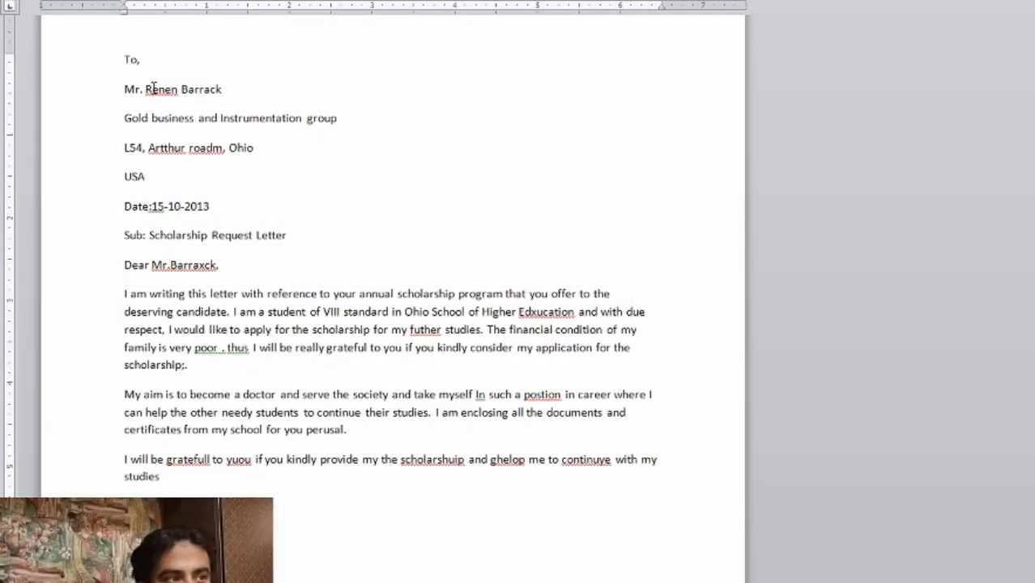
{"action": "right_click", "coordinate": [173, 147]}
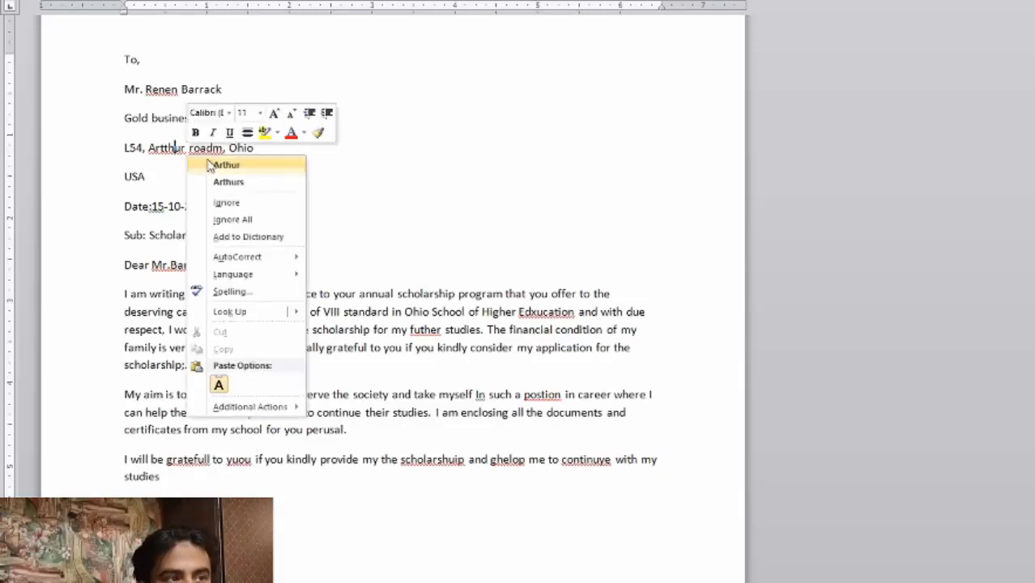
{"action": "left_click", "coordinate": [209, 166]}
{"action": "right_click", "coordinate": [206, 148]}
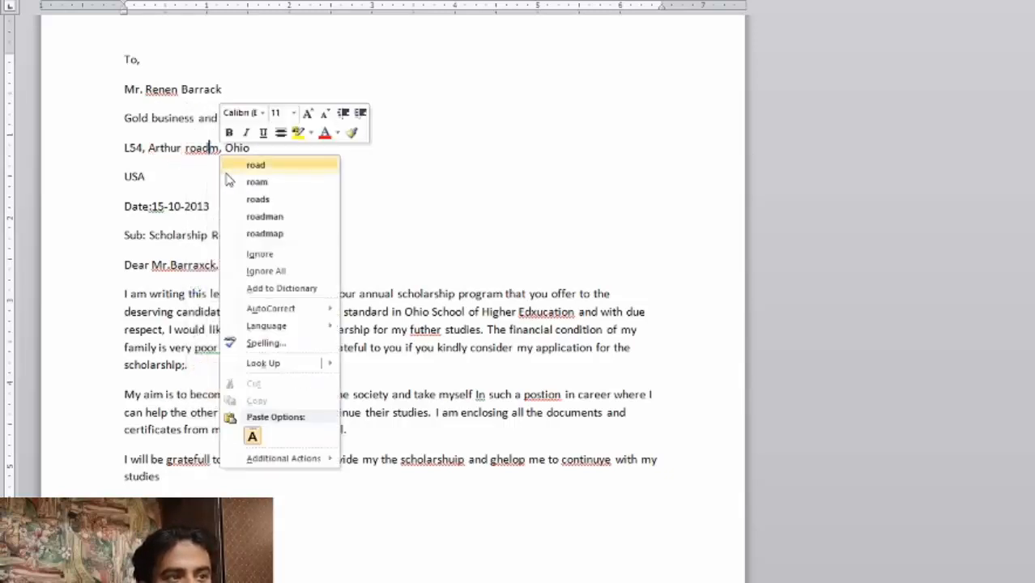
{"action": "left_click", "coordinate": [251, 216]}
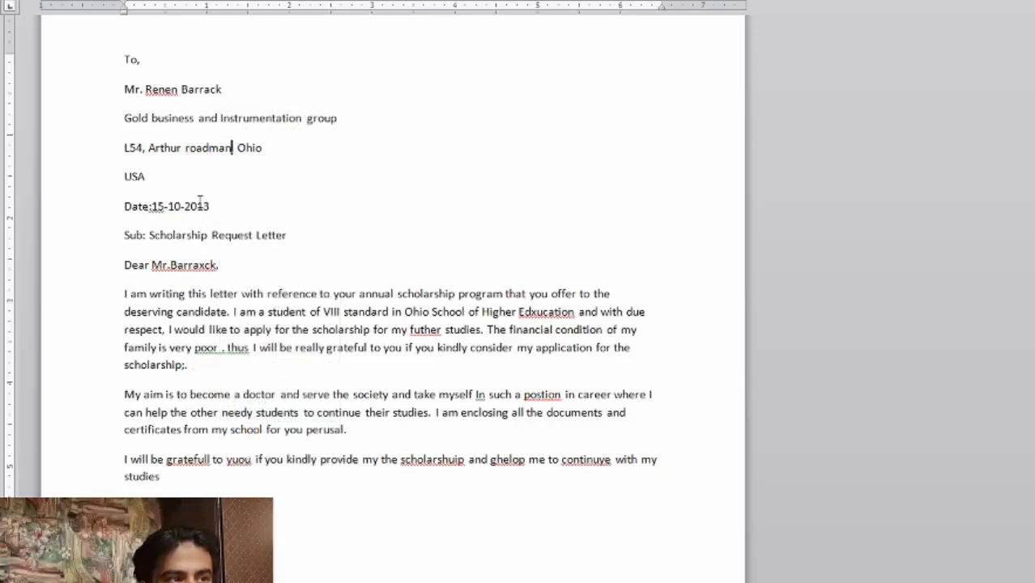
- Replace the misspelled surname in the salutation with a different first name and add a space after "Mr."
{"action": "right_click", "coordinate": [189, 266]}
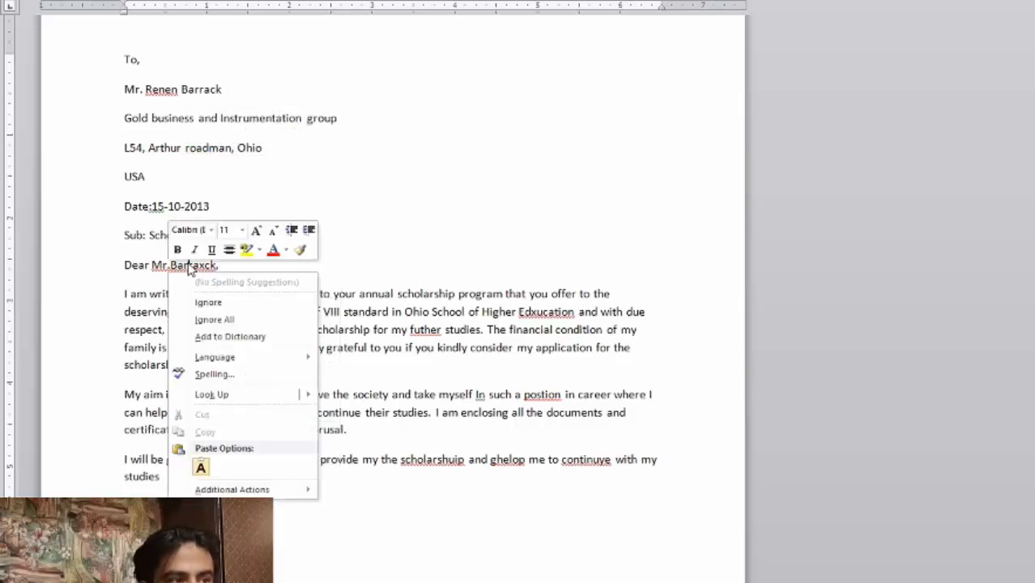
{"action": "left_click", "coordinate": [170, 266]}
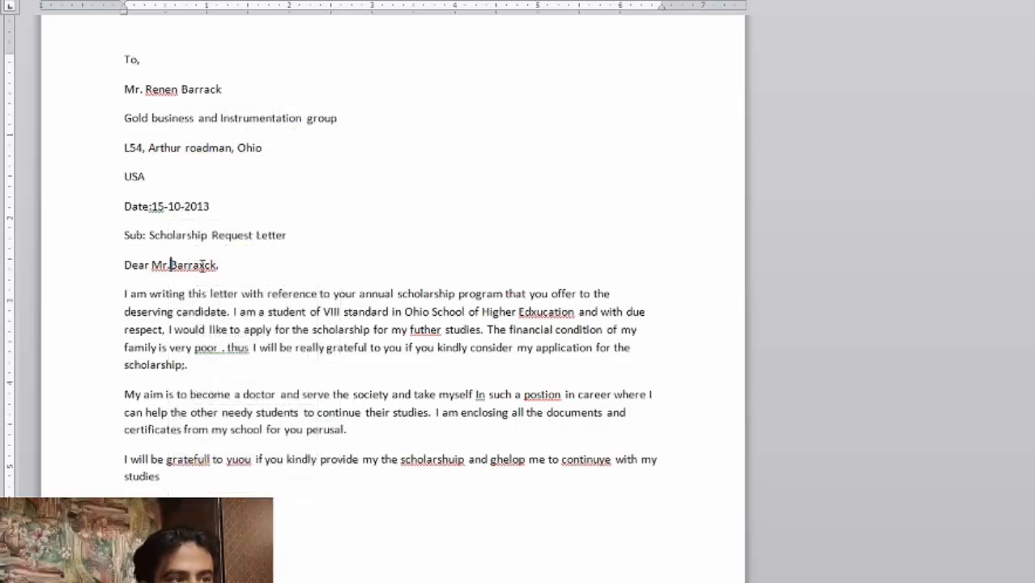
{"action": "left_click_drag", "start_coordinate": [170, 266], "coordinate": [247, 272]}
{"action": "type", "text": "Vi"}
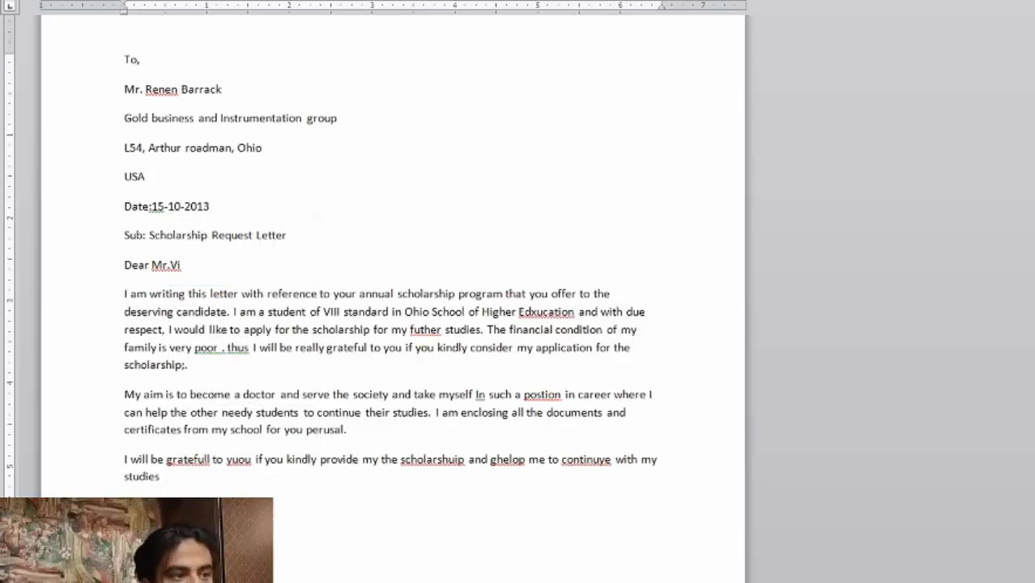
{"action": "type", "text": "ctor"}
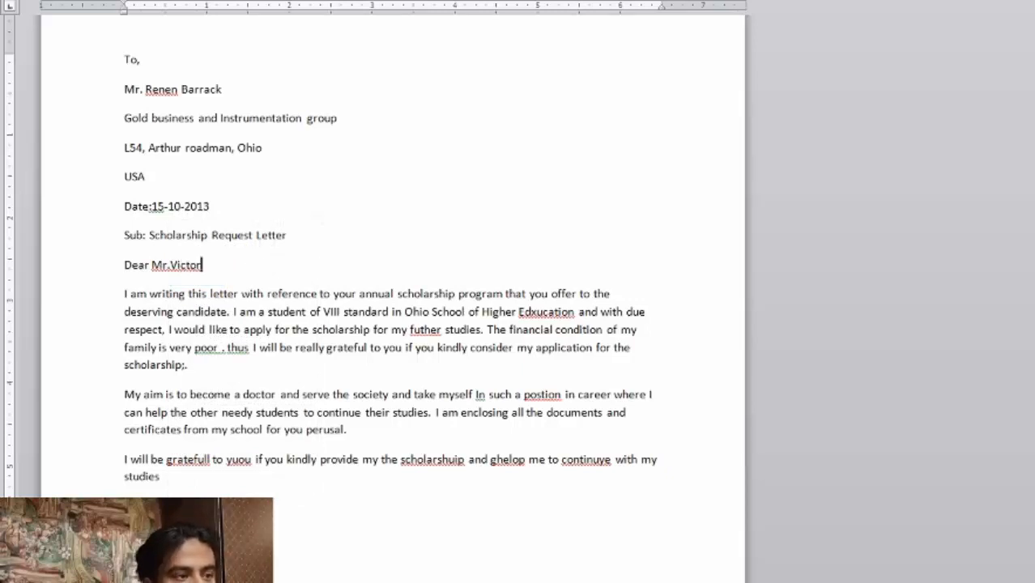
{"action": "key", "text": "Left"}
{"action": "key", "text": "Left"}
{"action": "key", "text": "Left"}
{"action": "key", "text": "Left"}
{"action": "key", "text": "Left"}
{"action": "key", "text": "Left"}
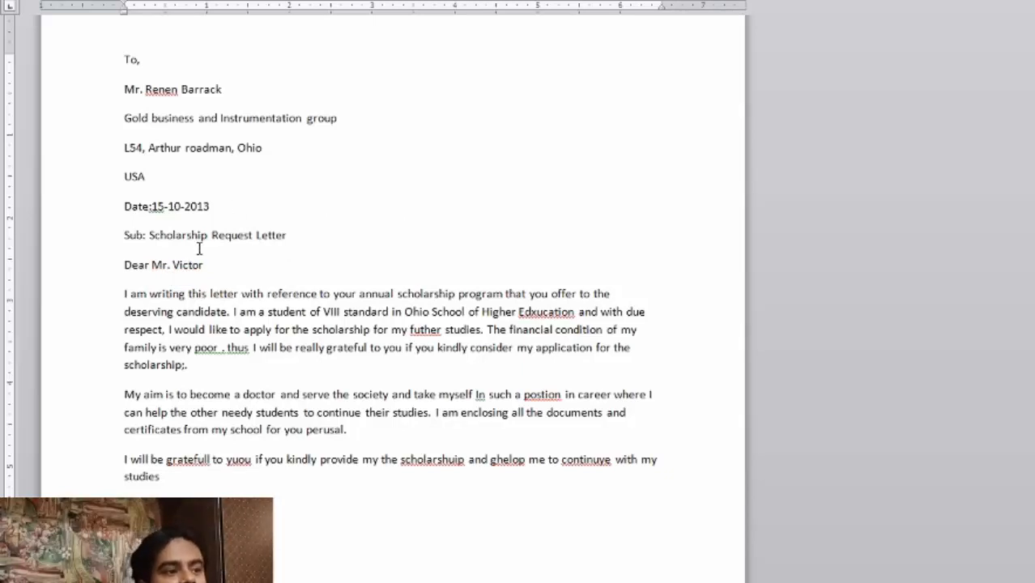
- Replace the name after "Dear Mr." with the recipient's correctly spelled surname
{"action": "left_click_drag", "start_coordinate": [169, 268], "coordinate": [215, 268]}
{"action": "key", "text": "Right"}
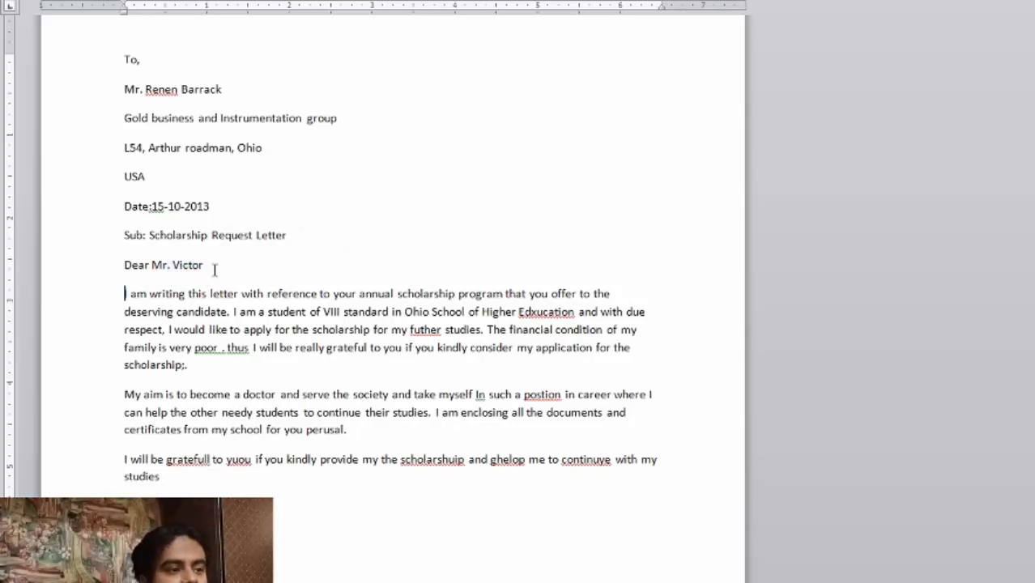
{"action": "key", "text": "Left"}
{"action": "key", "text": "shift+Left"}
{"action": "key", "text": "shift+Left"}
{"action": "key", "text": "shift+Left"}
{"action": "key", "text": "shift+Left"}
{"action": "key", "text": "shift+Left"}
{"action": "key", "text": "shift+Left"}
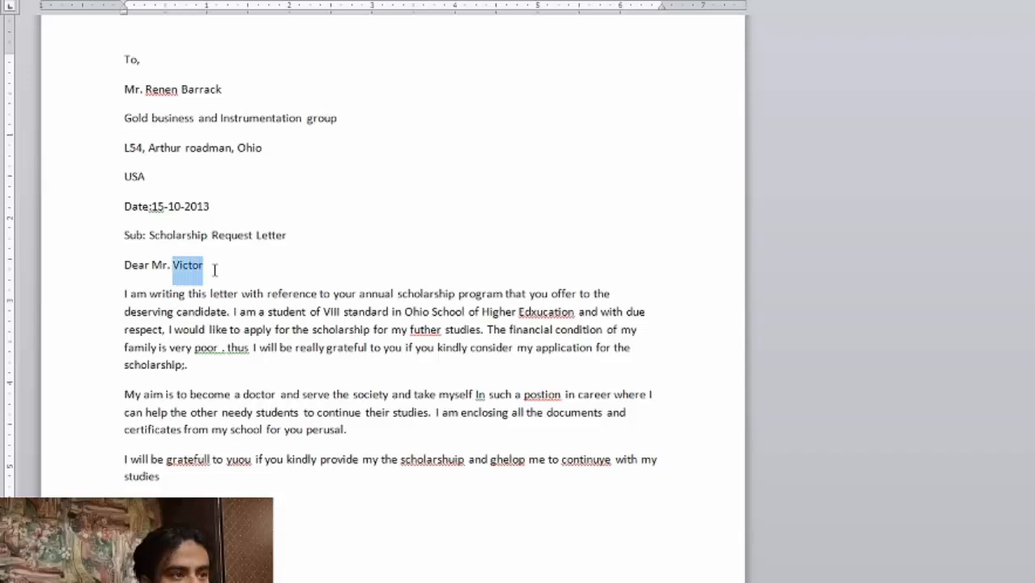
{"action": "type", "text": "Barrack"}
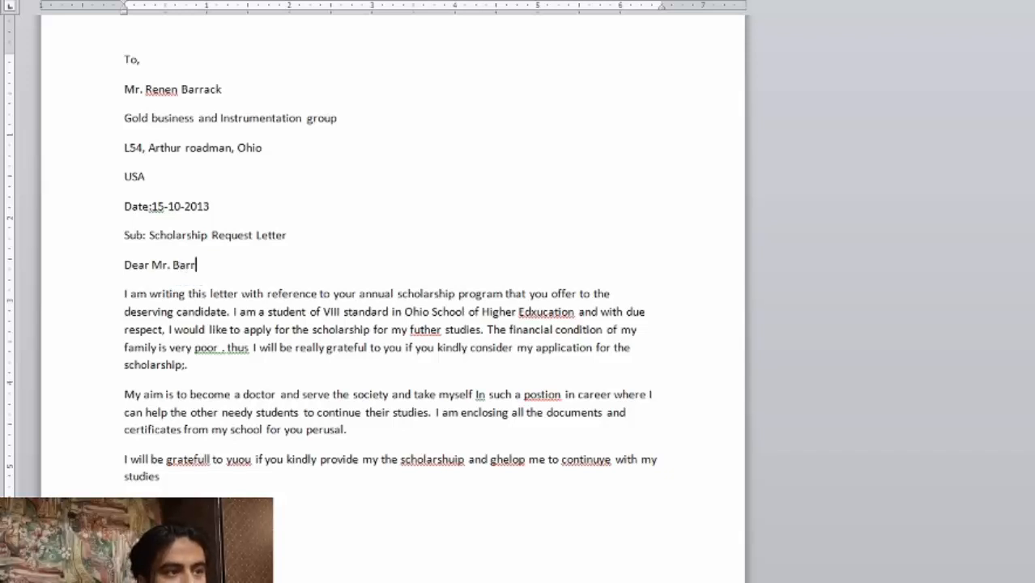
- Add a space after "Date:" and insert the missing "d" in the recipient's first name in the address block
{"action": "left_click", "coordinate": [151, 206]}
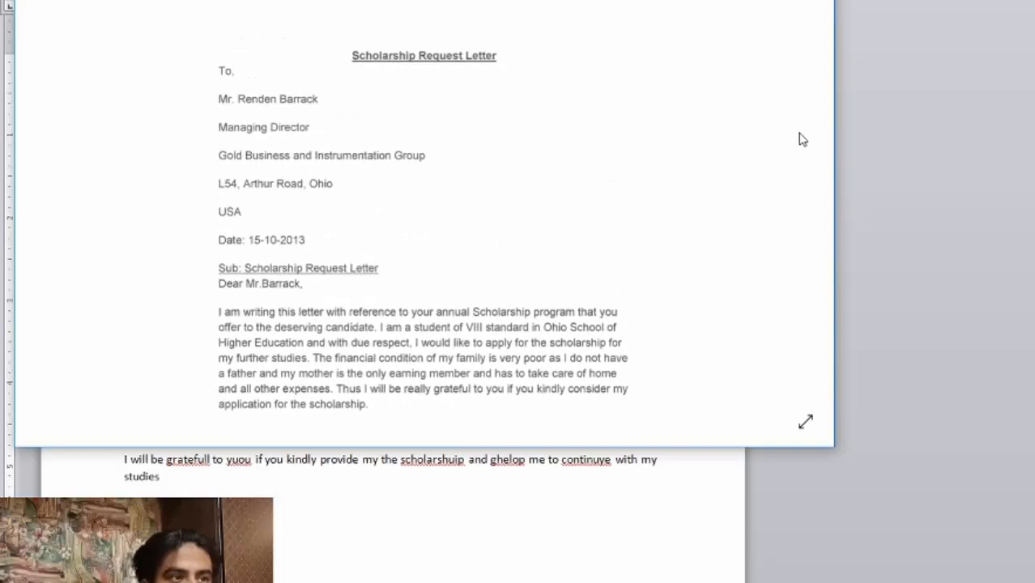
{"action": "left_click", "coordinate": [166, 91]}
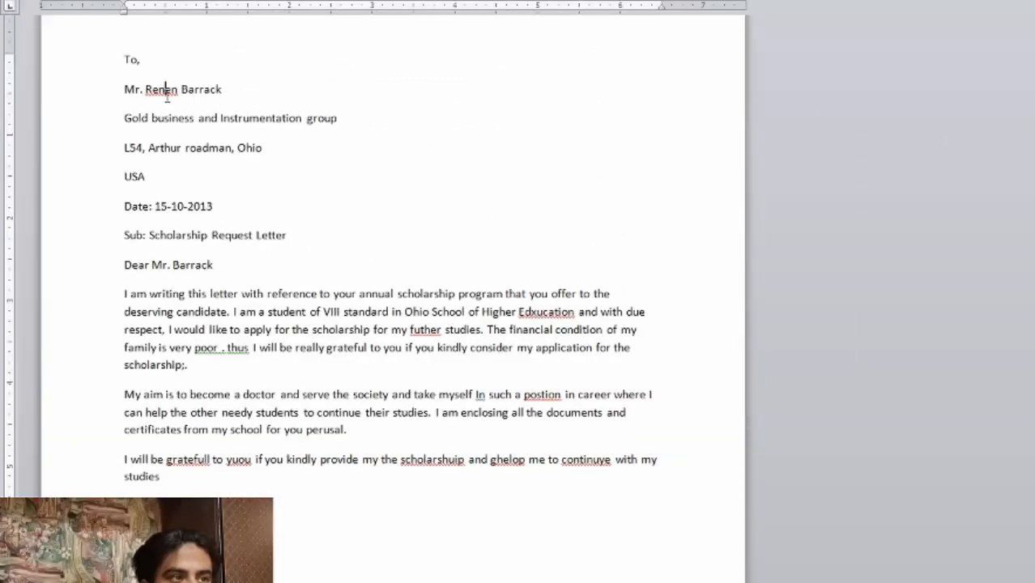
{"action": "type", "text": "d"}
{"action": "left_click", "coordinate": [219, 190]}
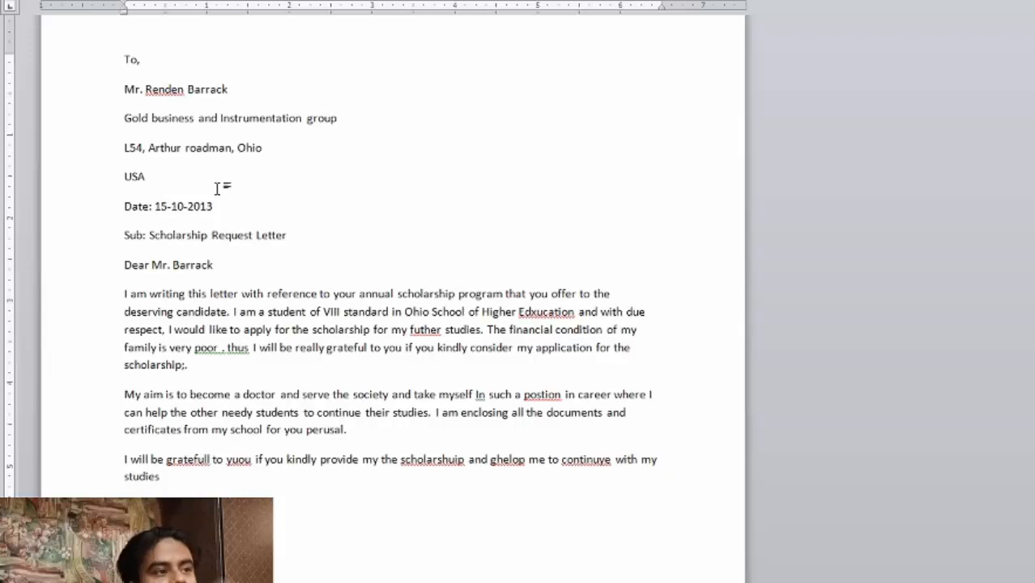
{"action": "right_click", "coordinate": [158, 86]}
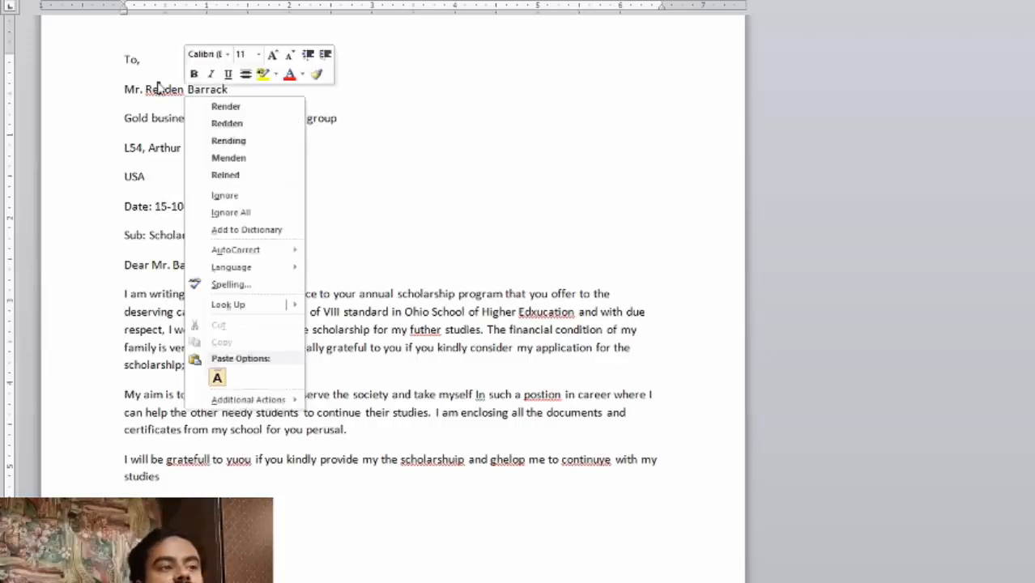
{"action": "left_click", "coordinate": [336, 148]}
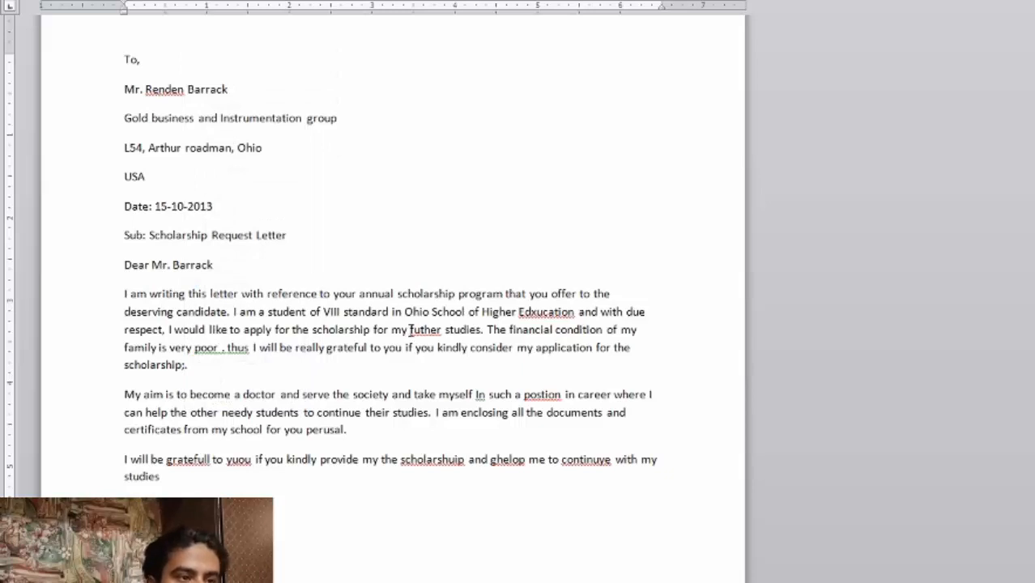
- Correct "Edxucation" to "Education" and "futher" to "further" in the first body paragraph using the spelling suggestions
{"action": "right_click", "coordinate": [539, 315]}
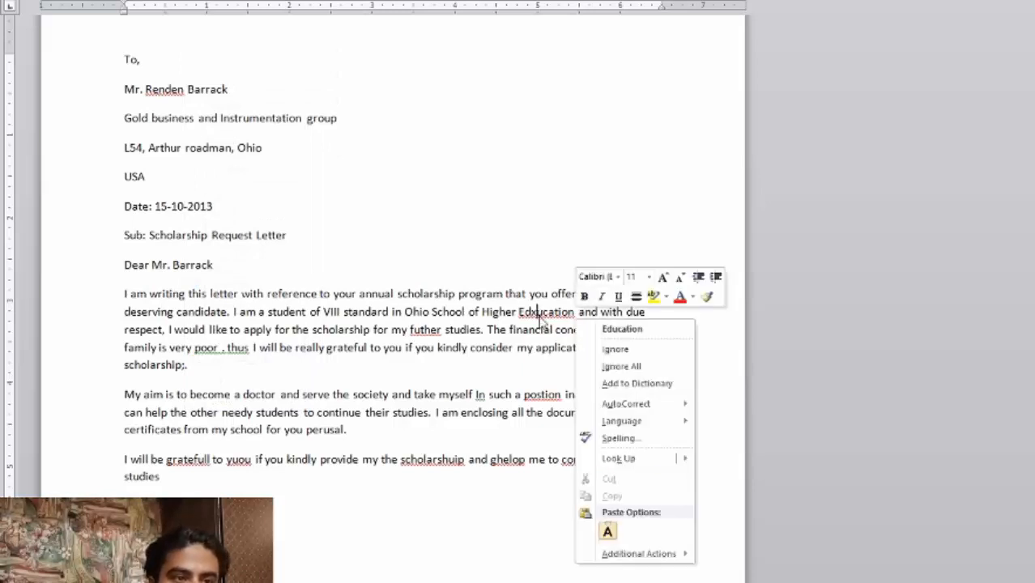
{"action": "left_click", "coordinate": [609, 330]}
{"action": "right_click", "coordinate": [430, 332]}
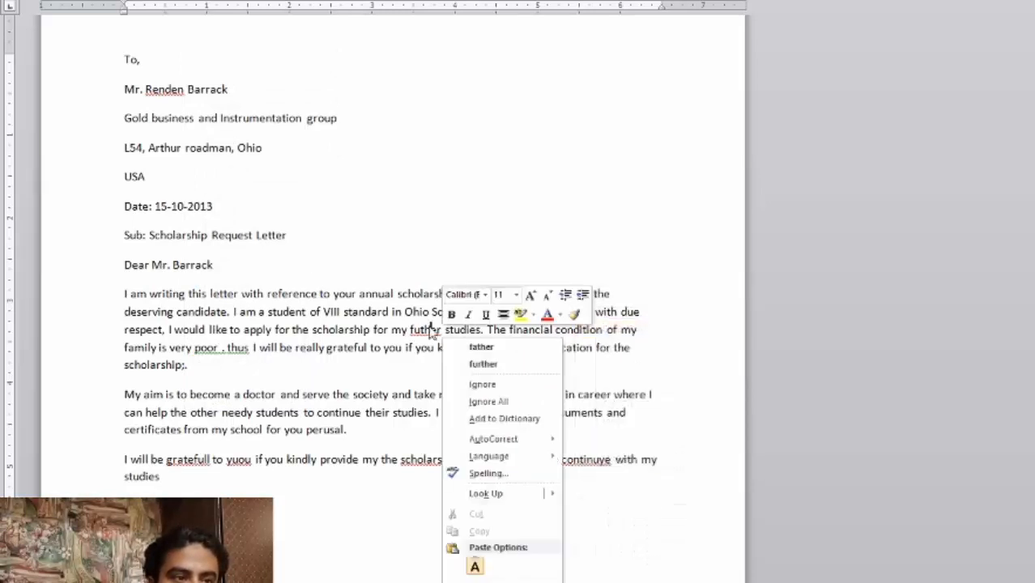
{"action": "left_click", "coordinate": [479, 364]}
- Remove the space before the full stop after "poor" and capitalise "thus" with the grammar suggestions
{"action": "right_click", "coordinate": [228, 349]}
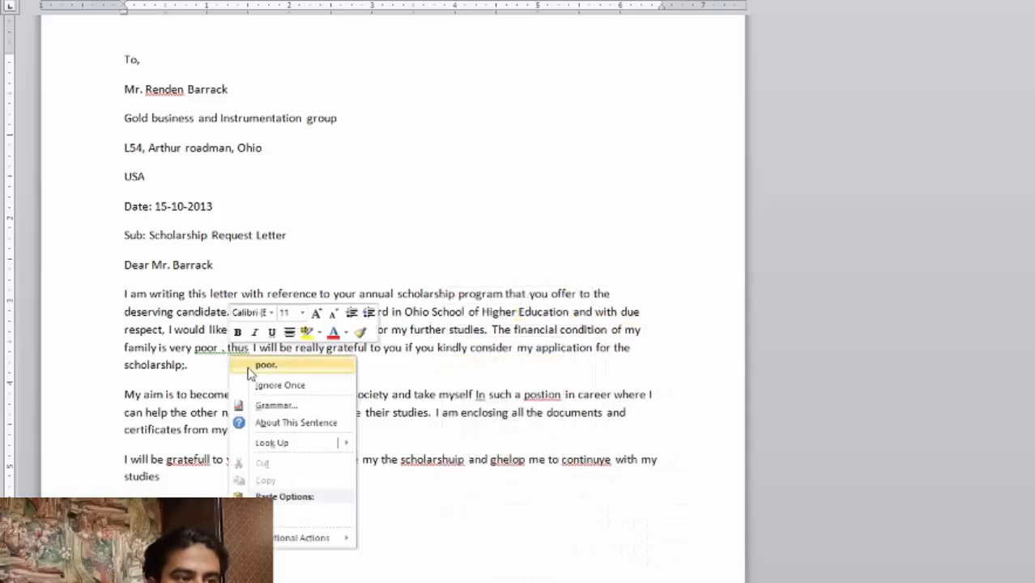
{"action": "left_click", "coordinate": [265, 365]}
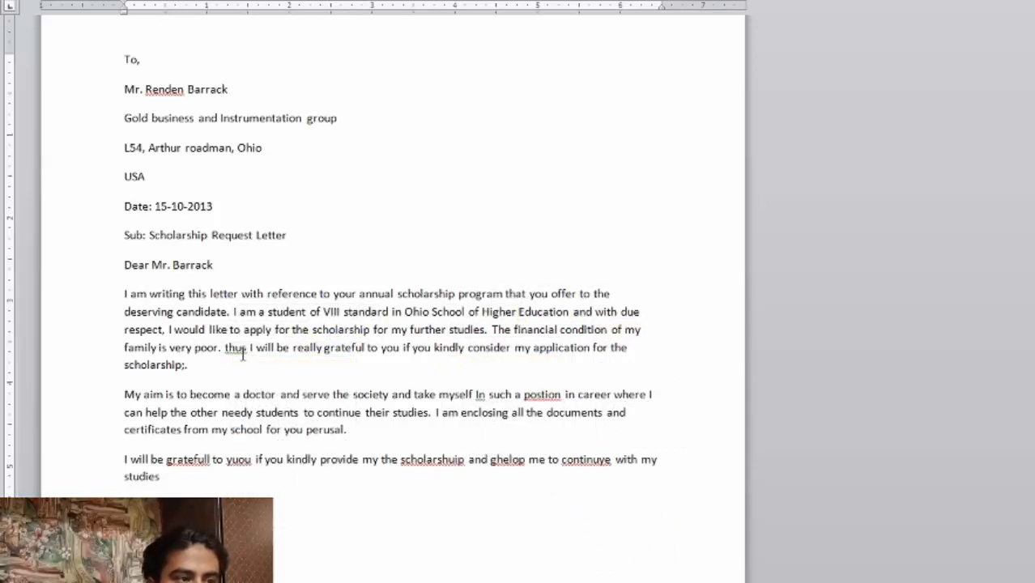
{"action": "right_click", "coordinate": [242, 353]}
{"action": "left_click", "coordinate": [280, 363]}
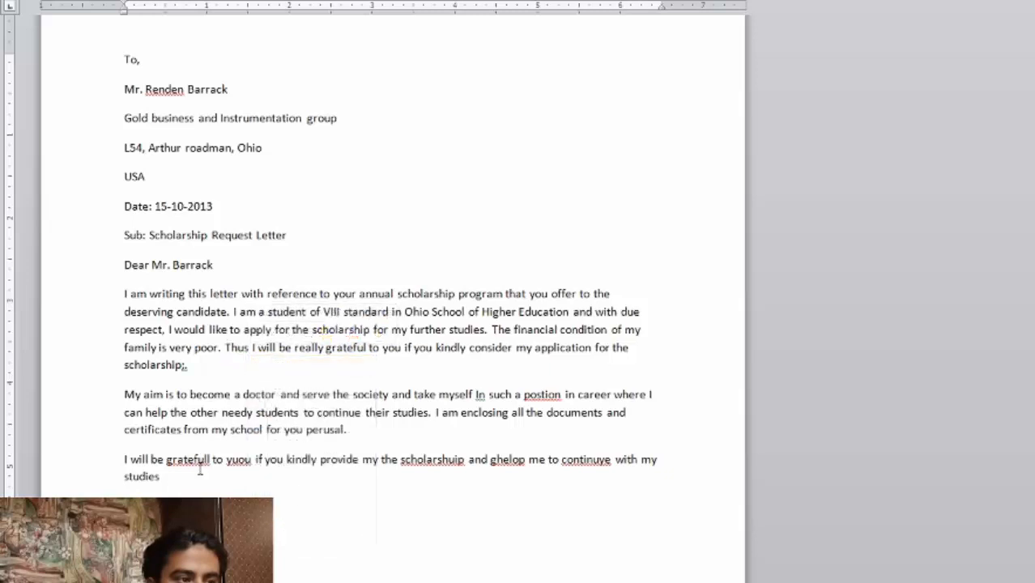
- Correct "gratefull" to "grateful" and "scholarshuip" to "scholarship" in the last body paragraph using the spelling suggestions
{"action": "right_click", "coordinate": [189, 459]}
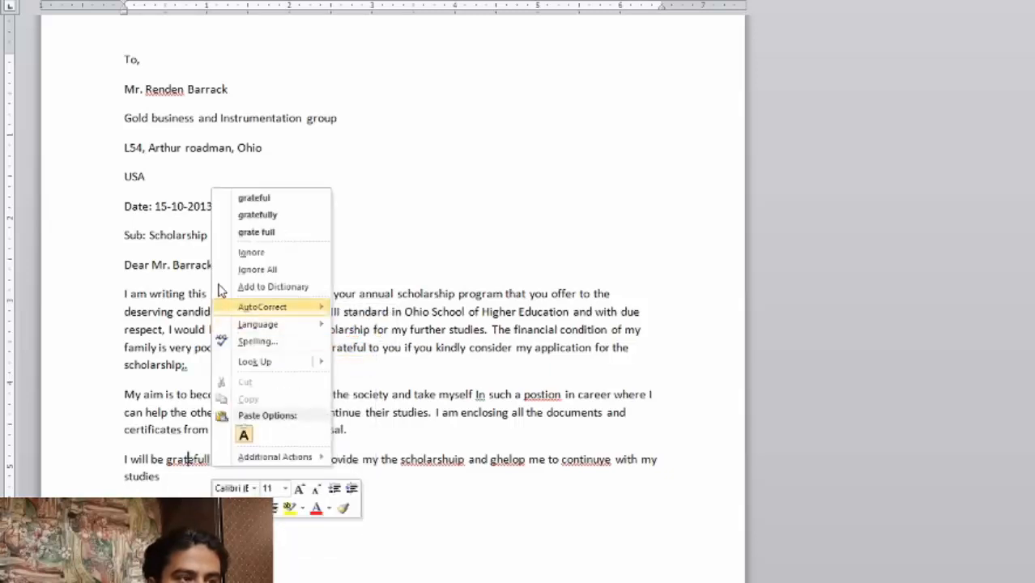
{"action": "left_click", "coordinate": [279, 199]}
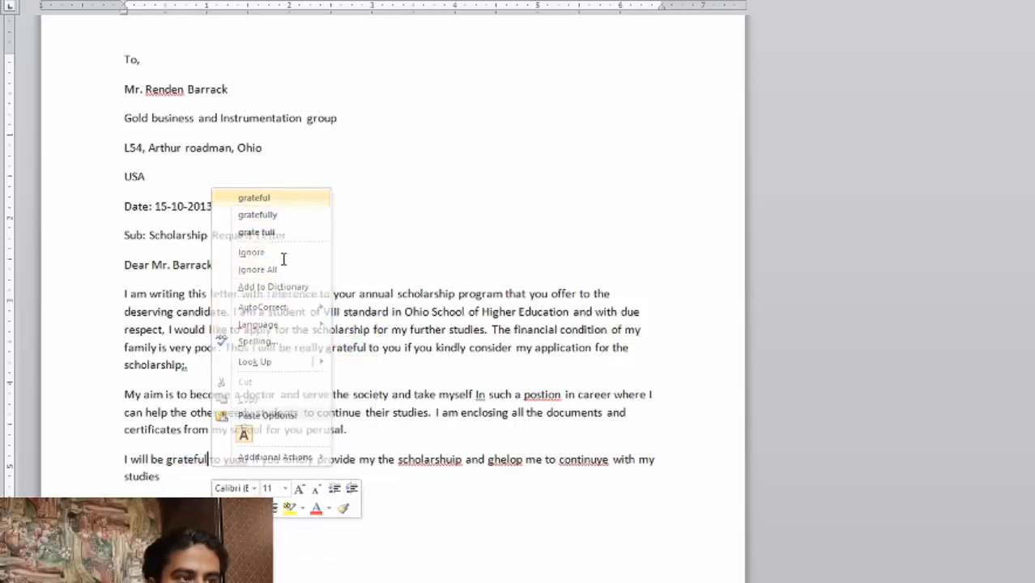
{"action": "right_click", "coordinate": [466, 461]}
{"action": "right_click", "coordinate": [437, 462]}
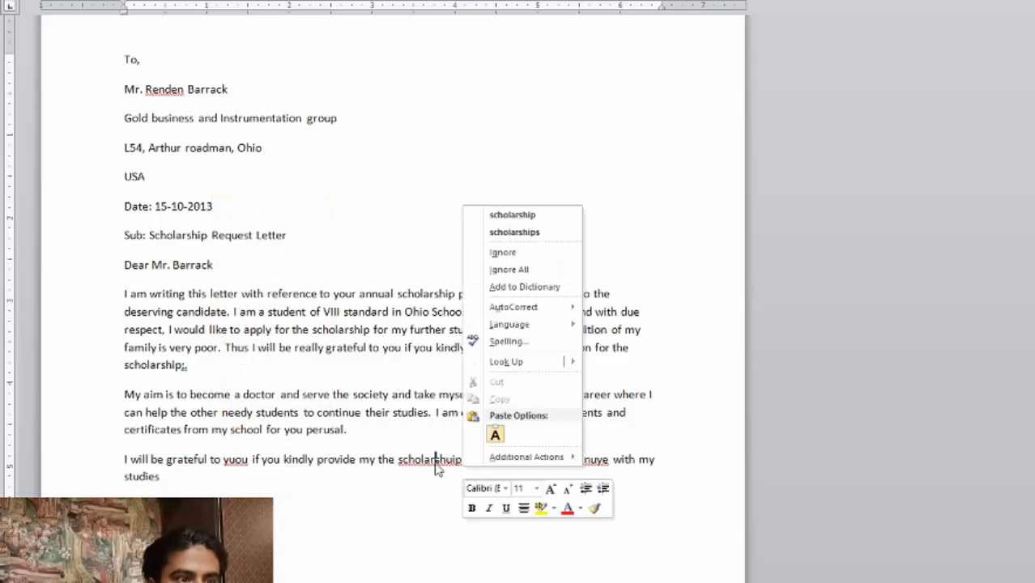
{"action": "left_click", "coordinate": [513, 215]}
- Manually correct "ghelop" to "help" and "continuye" to "continue" in the last body paragraph
{"action": "right_click", "coordinate": [498, 459]}
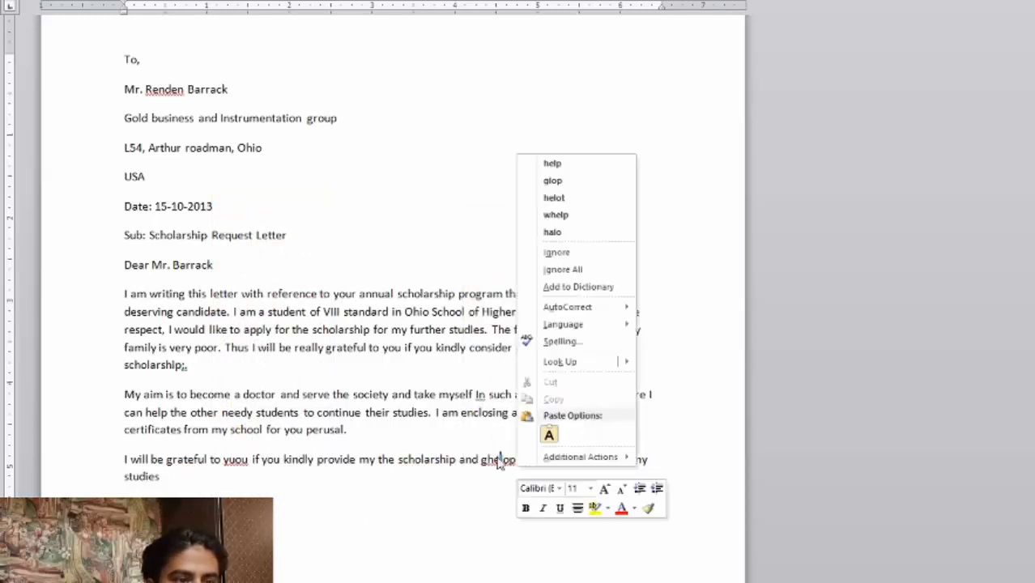
{"action": "left_click", "coordinate": [498, 460]}
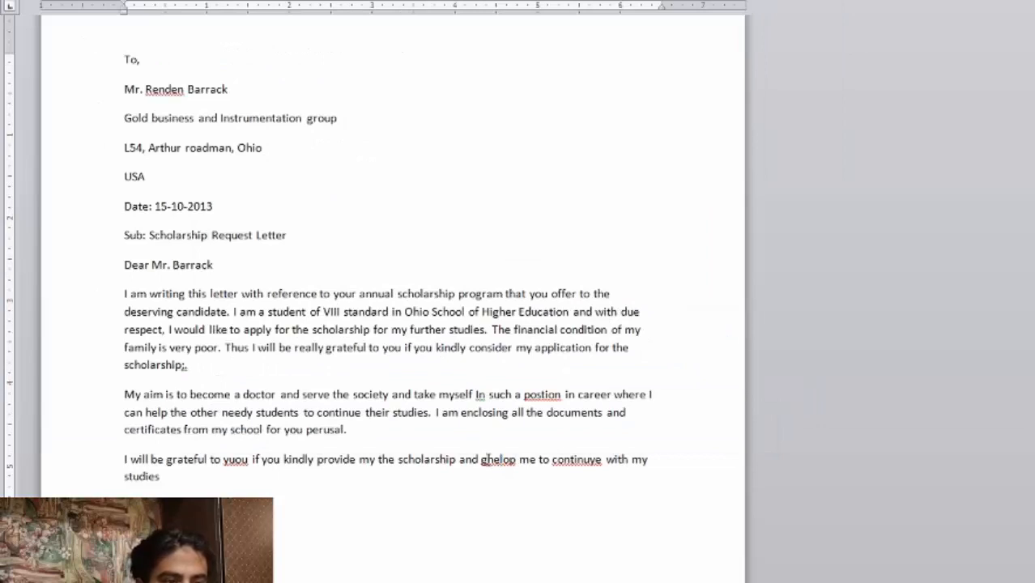
{"action": "left_click", "coordinate": [487, 460]}
{"action": "key", "text": "BackSpace"}
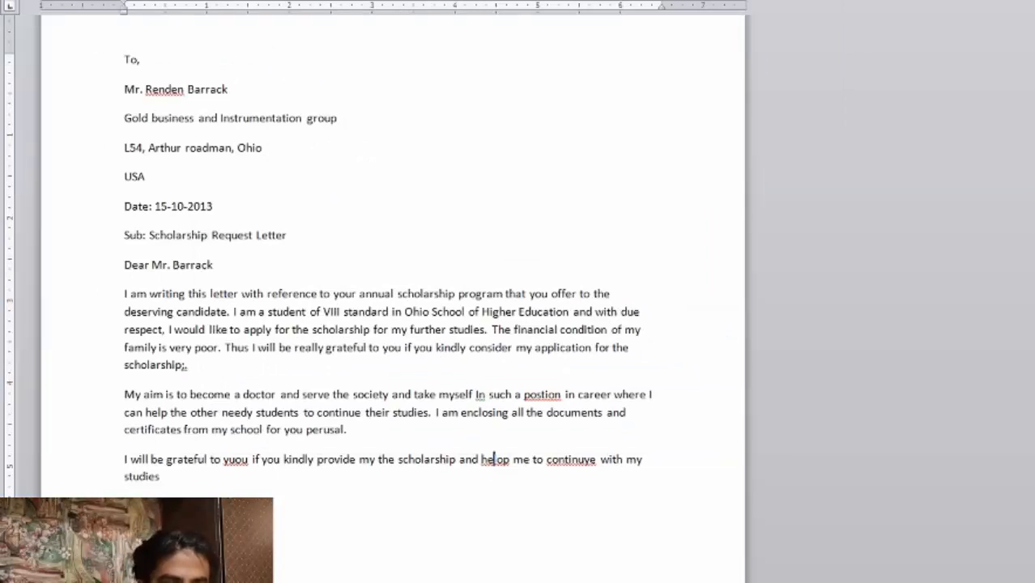
{"action": "left_click", "coordinate": [493, 459]}
{"action": "key", "text": "Delete"}
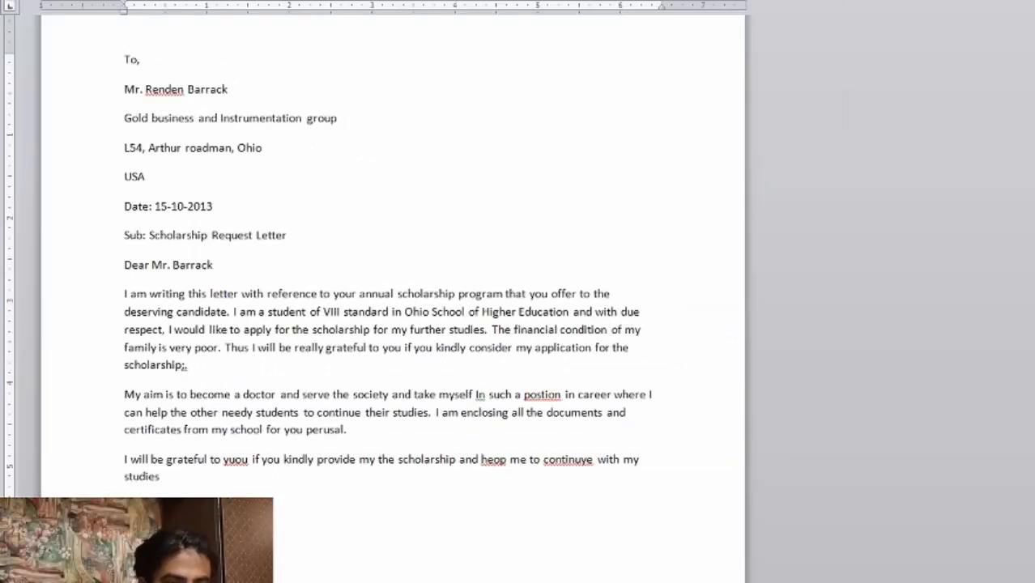
{"action": "left_click", "coordinate": [488, 460]}
{"action": "key", "text": "Delete"}
{"action": "type", "text": "l"}
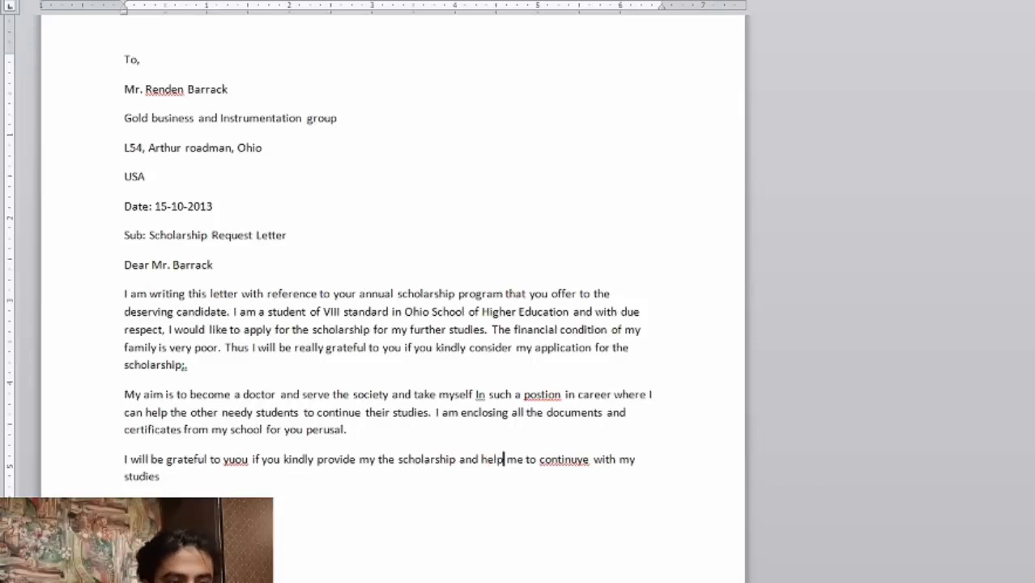
{"action": "left_click", "coordinate": [577, 459]}
{"action": "key", "text": "Delete"}
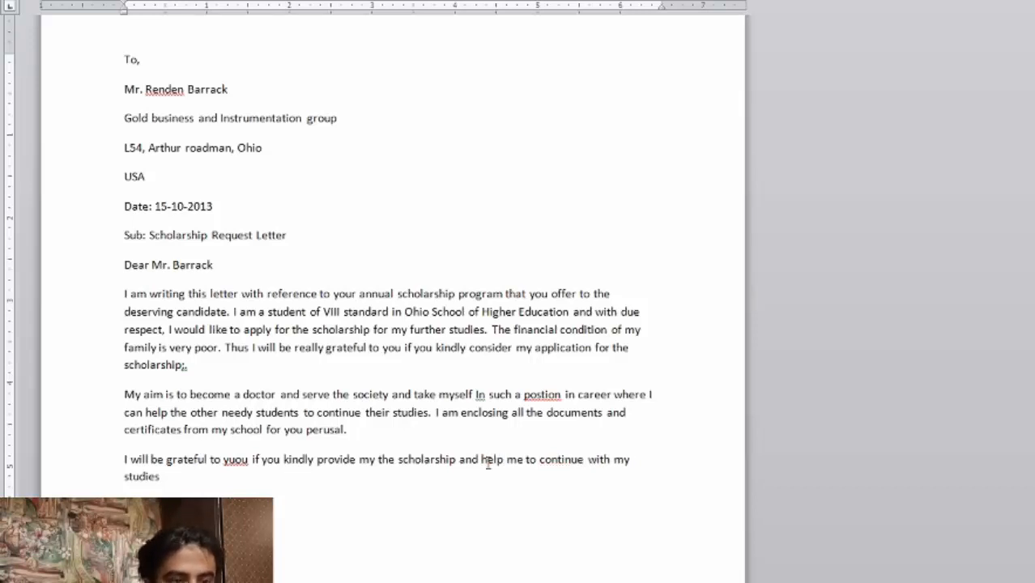
- Correct "Thaning" to "Thanking" and the misspelled part of the sender's name in the closing with their first spelling suggestions
{"action": "right_click", "coordinate": [165, 512]}
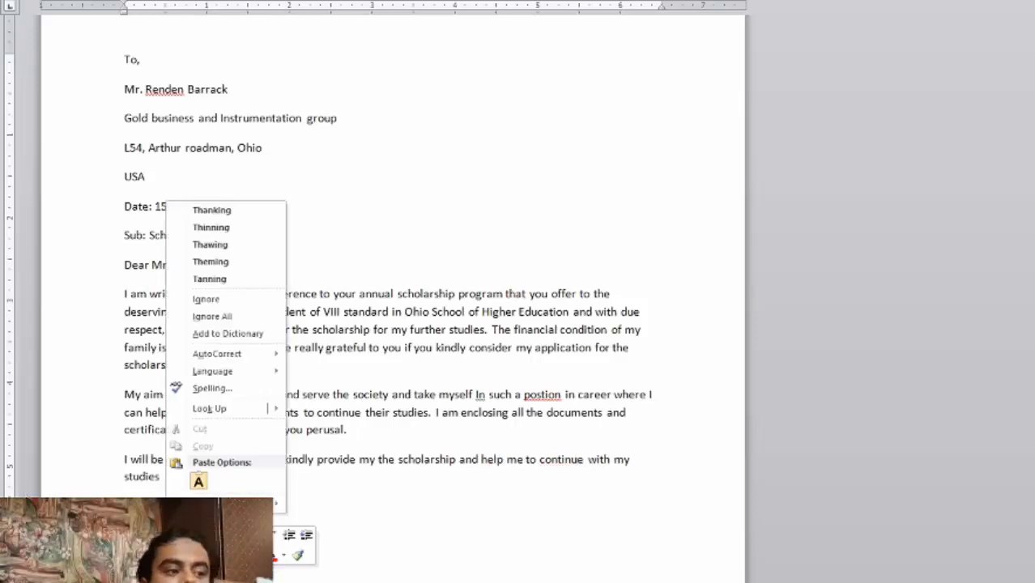
{"action": "left_click", "coordinate": [200, 215]}
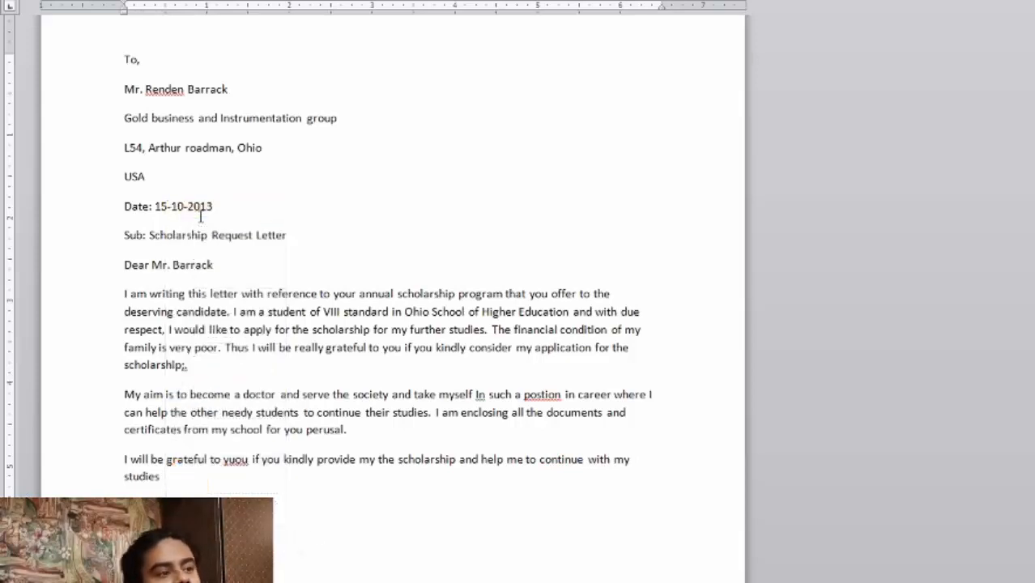
{"action": "right_click", "coordinate": [194, 570]}
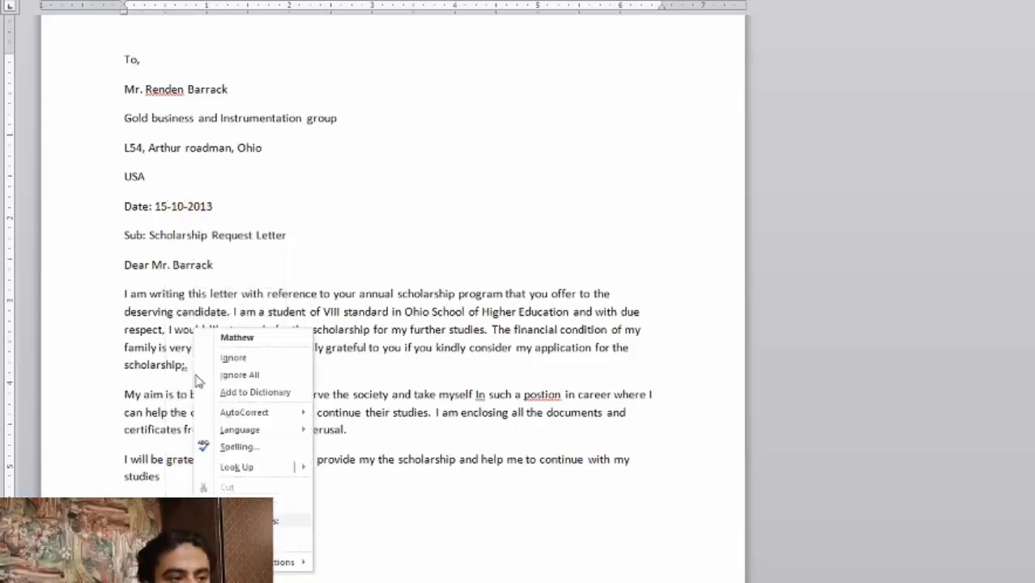
{"action": "left_click", "coordinate": [237, 336]}
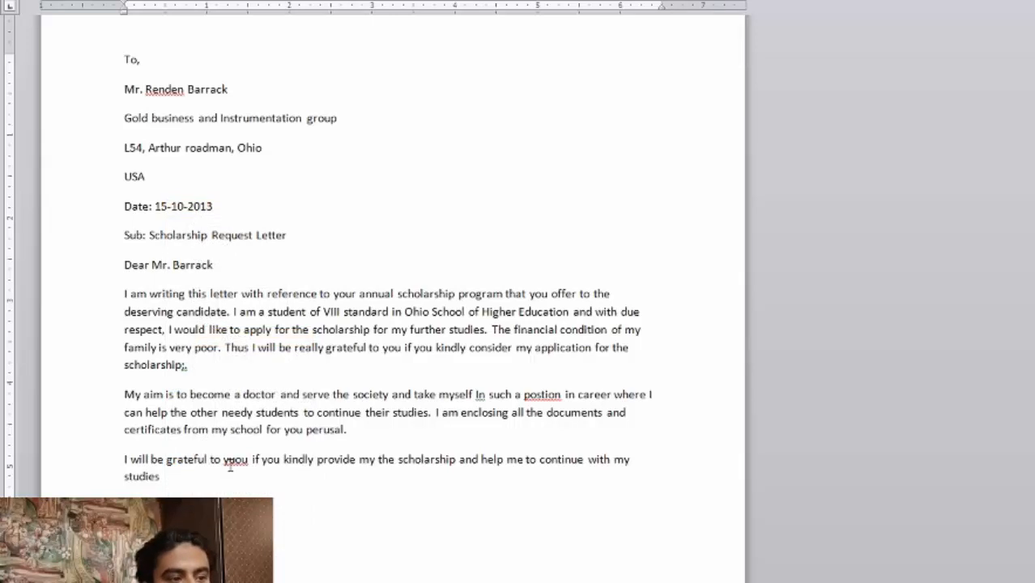
- Correct the flagged body words "yuou" to "you", "postion" to "position" and "In" to "in" using the suggested corrections
{"action": "right_click", "coordinate": [230, 463]}
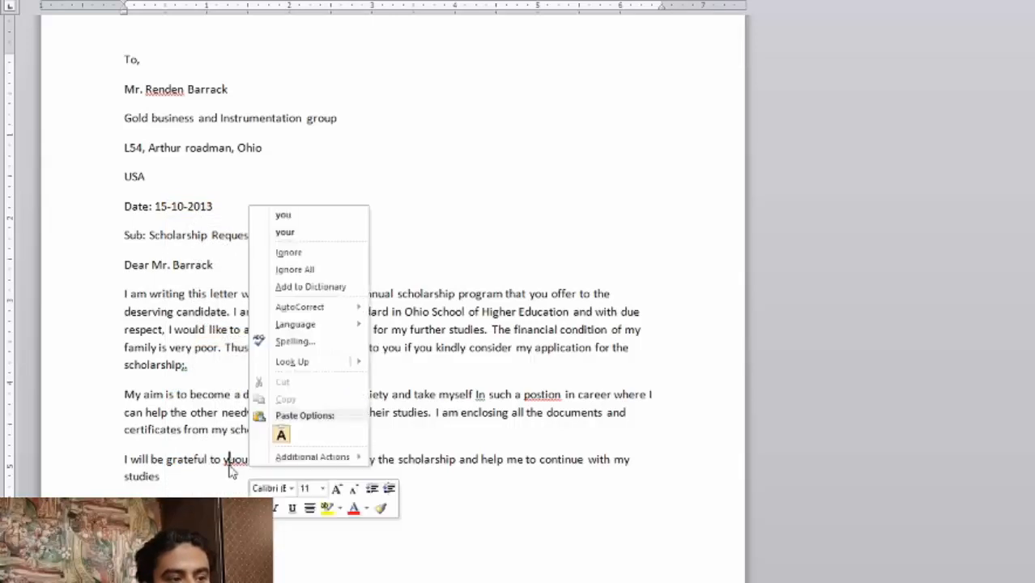
{"action": "left_click", "coordinate": [280, 215]}
{"action": "right_click", "coordinate": [536, 394]}
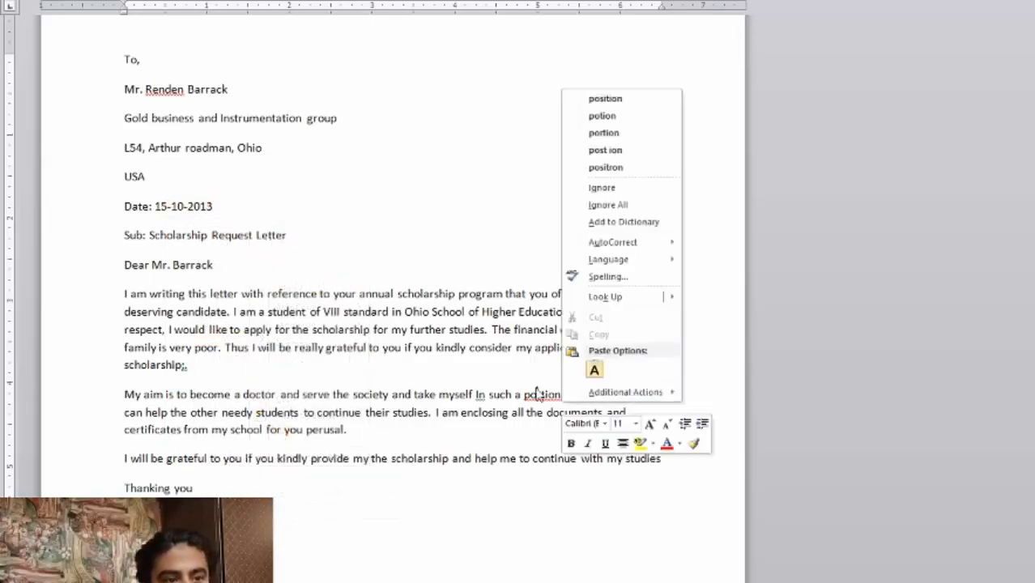
{"action": "left_click", "coordinate": [615, 100]}
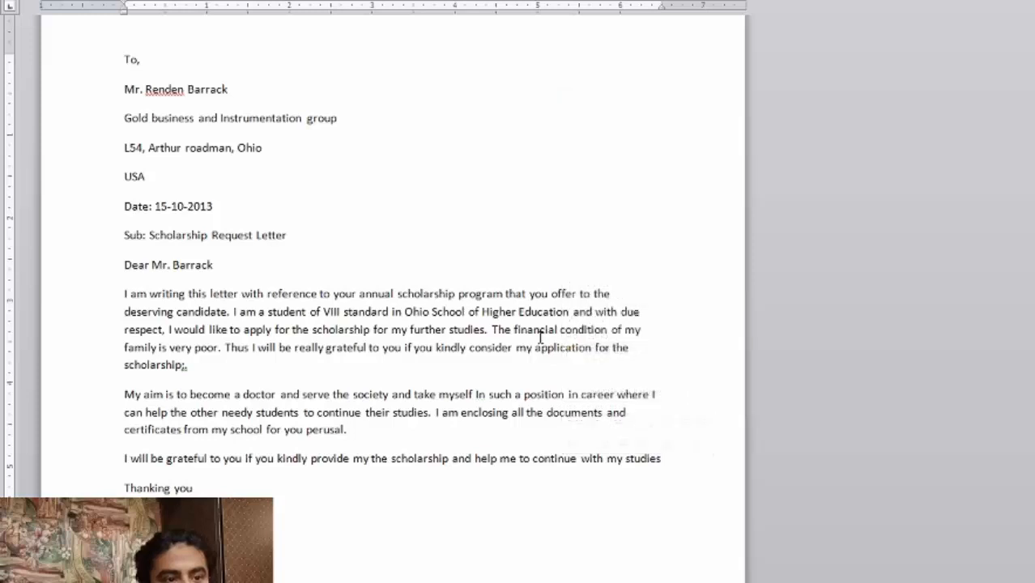
{"action": "right_click", "coordinate": [478, 394]}
{"action": "left_click", "coordinate": [522, 409]}
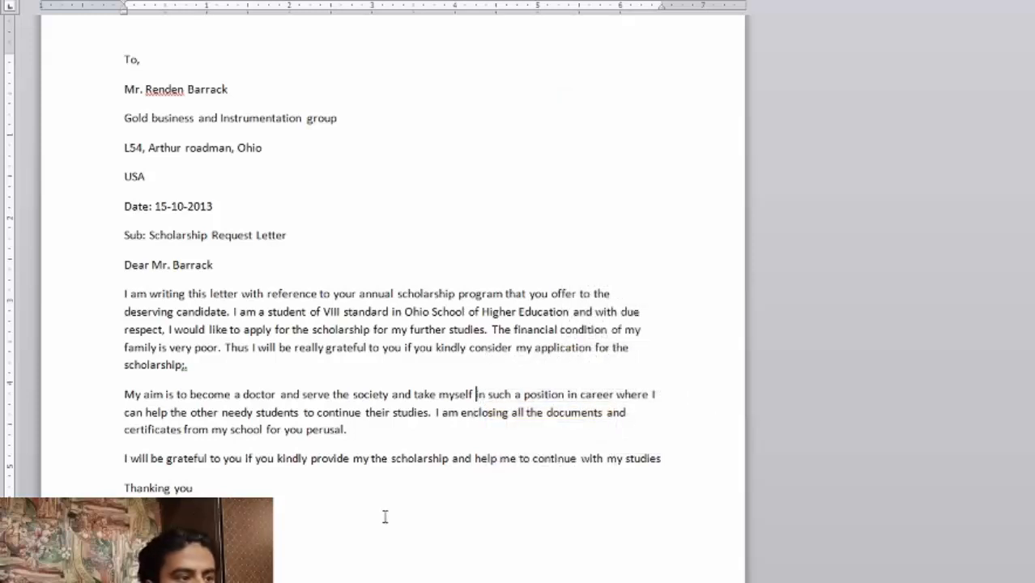
- Replace the flagged punctuation after "scholarship" at the end of the first body paragraph with the suggested semicolon
{"action": "right_click", "coordinate": [184, 367]}
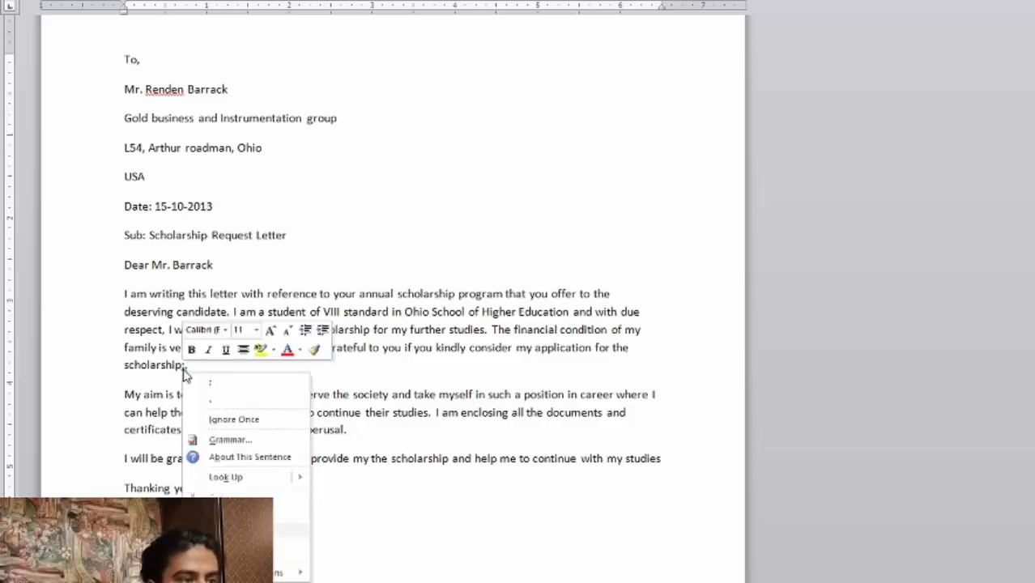
{"action": "left_click", "coordinate": [208, 383]}
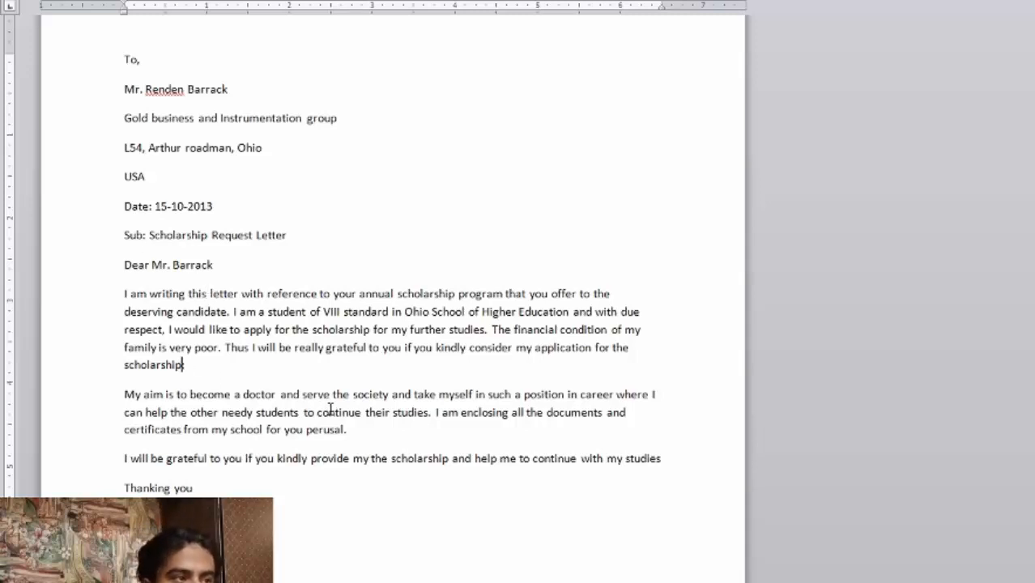
{"action": "scroll", "coordinate": [331, 407], "scroll_direction": "down", "scroll_amount": 2}
{"action": "scroll", "coordinate": [331, 409], "scroll_direction": "up", "scroll_amount": 3}
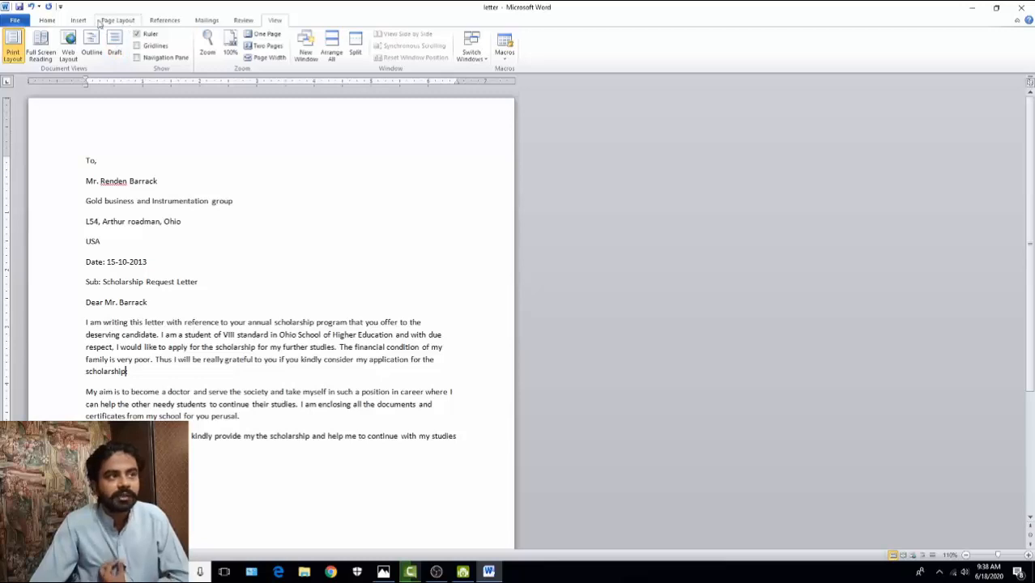
- Check the available paper sizes, keep the current one, and widen the letter's left page margin by about 0.25 inch
{"action": "left_click", "coordinate": [102, 24]}
{"action": "type", "text": ";"}
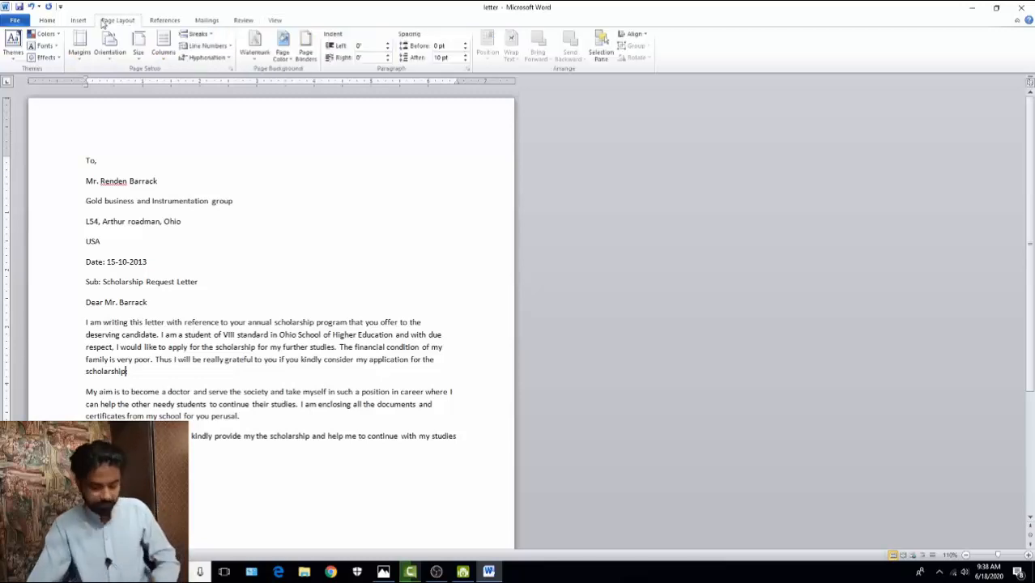
{"action": "left_click", "coordinate": [136, 52]}
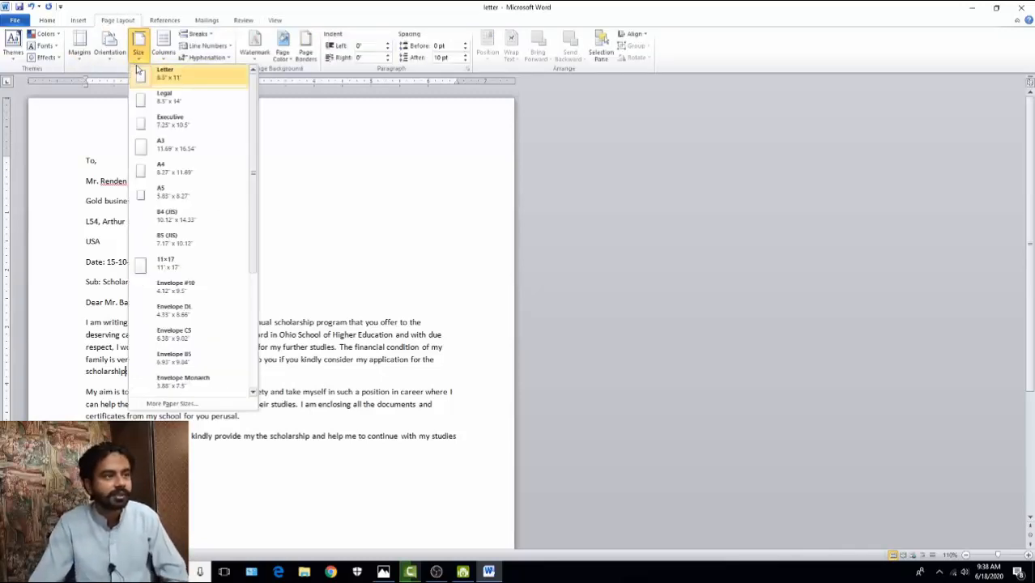
{"action": "left_click", "coordinate": [346, 155]}
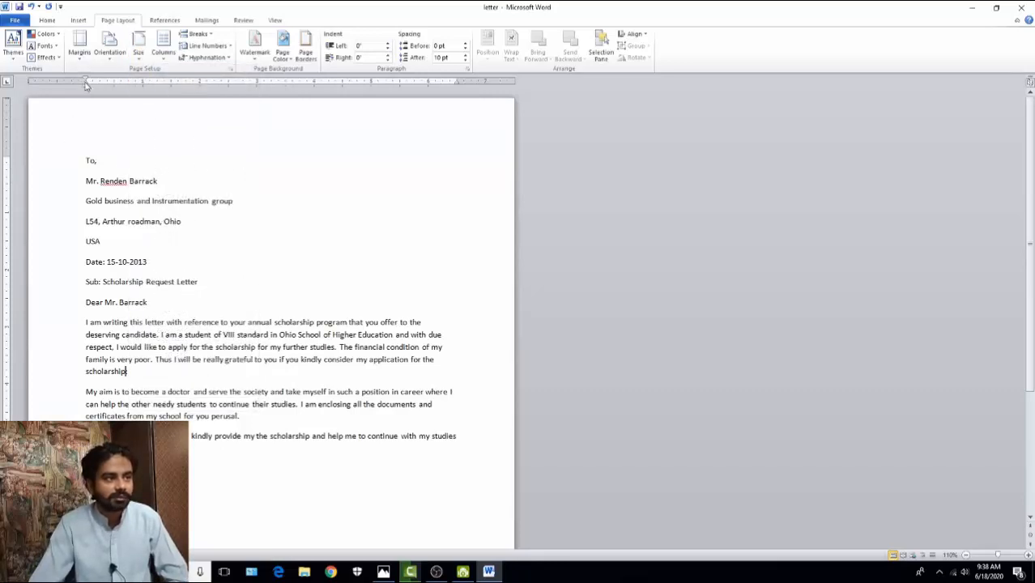
{"action": "left_click_drag", "start_coordinate": [87, 79], "coordinate": [100, 80]}
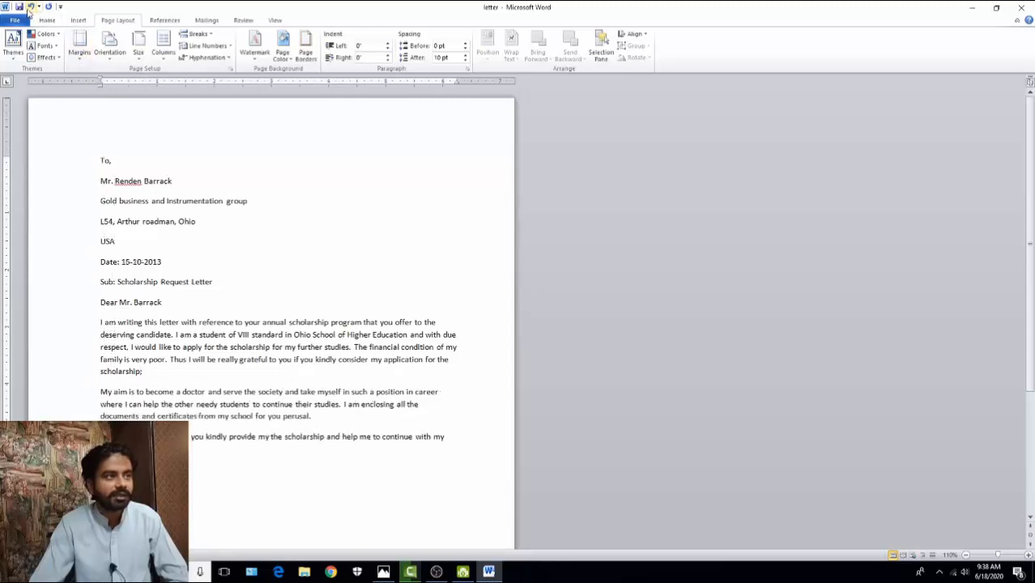
- Preview the letter through a newly added Print Preview and Print shortcut on the Quick Access Toolbar, and widen the left page margin slightly more
{"action": "left_click", "coordinate": [60, 8]}
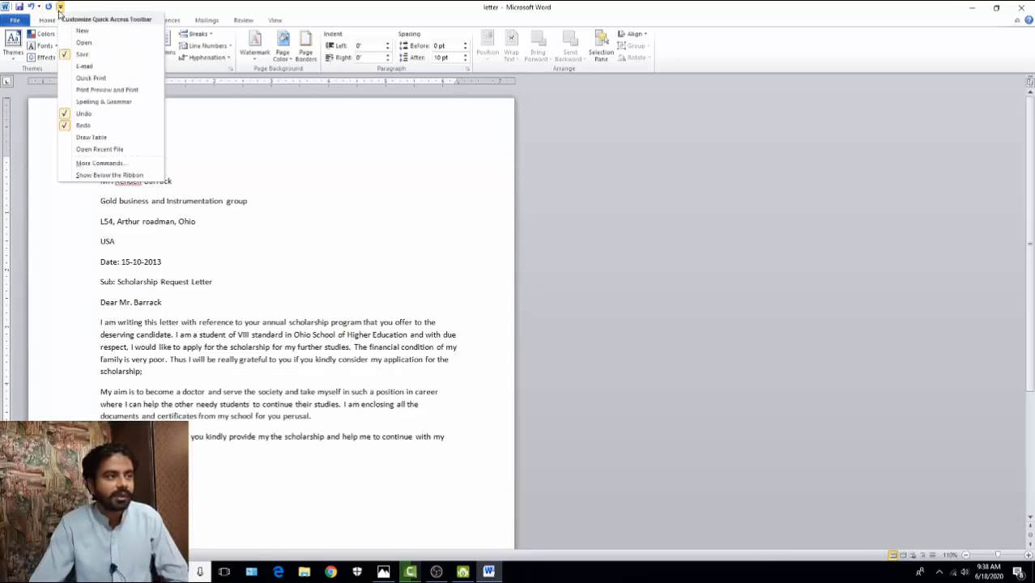
{"action": "left_click", "coordinate": [81, 89]}
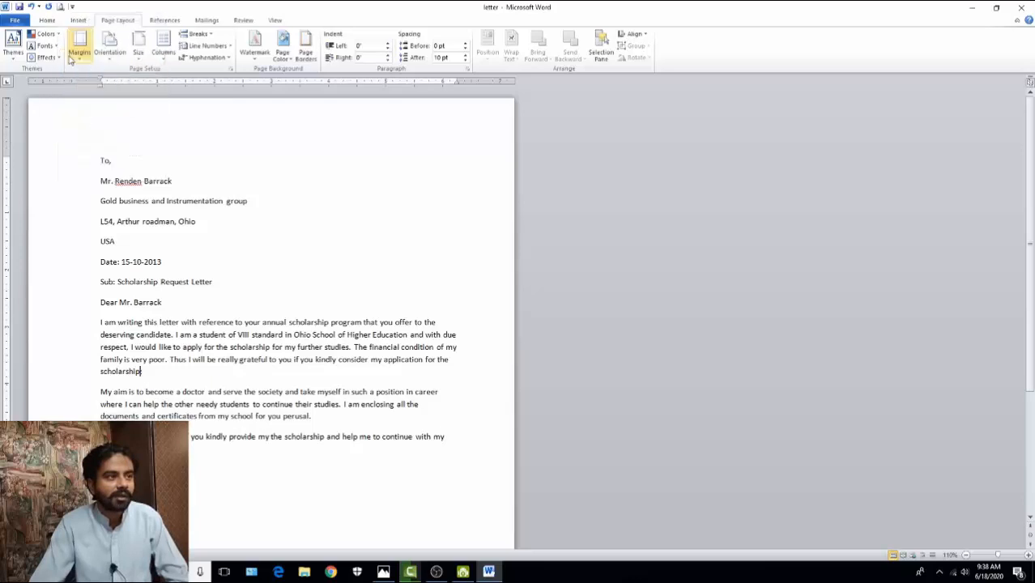
{"action": "left_click", "coordinate": [60, 6]}
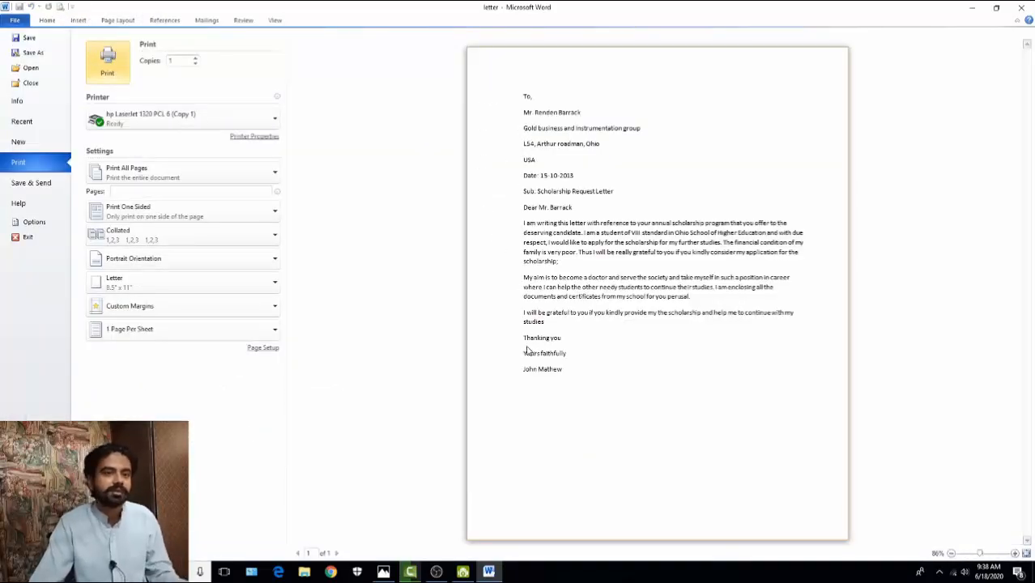
{"action": "key", "text": "Escape"}
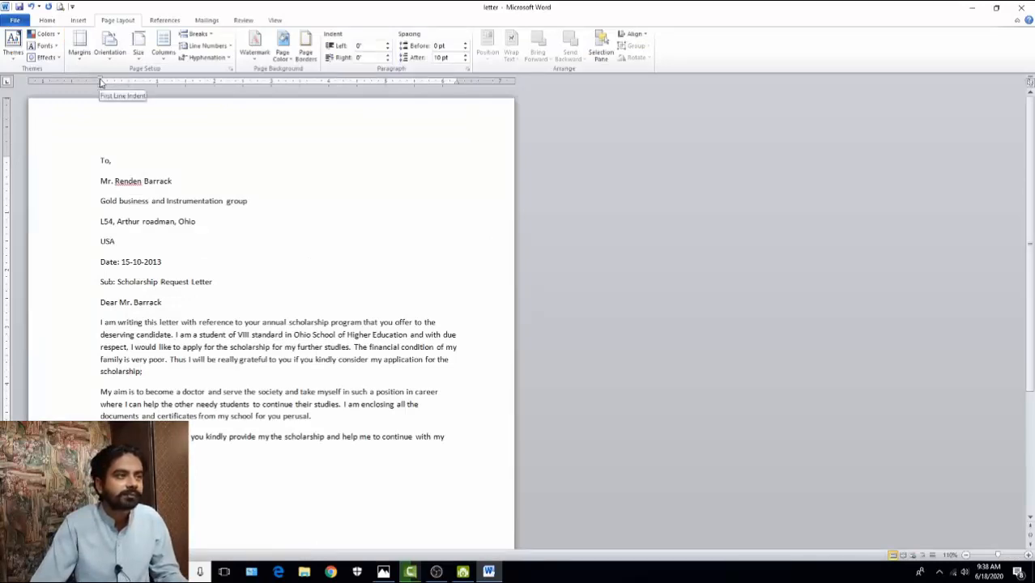
{"action": "left_click_drag", "start_coordinate": [101, 82], "coordinate": [109, 81]}
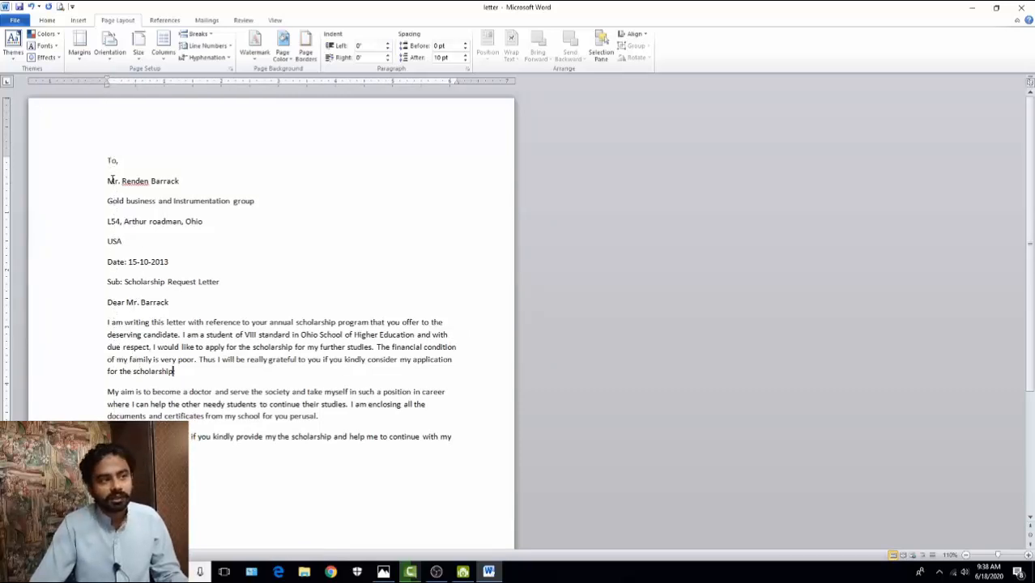
- Remove the space after the paragraphs from the recipient's name to the date, and insert two blank lines above the subject line
{"action": "left_click_drag", "start_coordinate": [112, 192], "coordinate": [178, 261]}
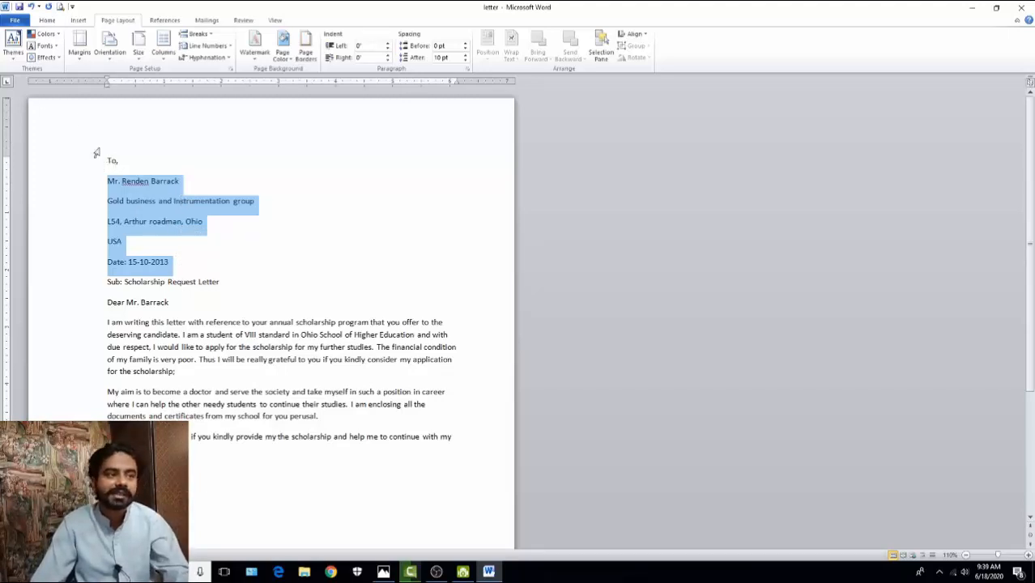
{"action": "left_click", "coordinate": [47, 20]}
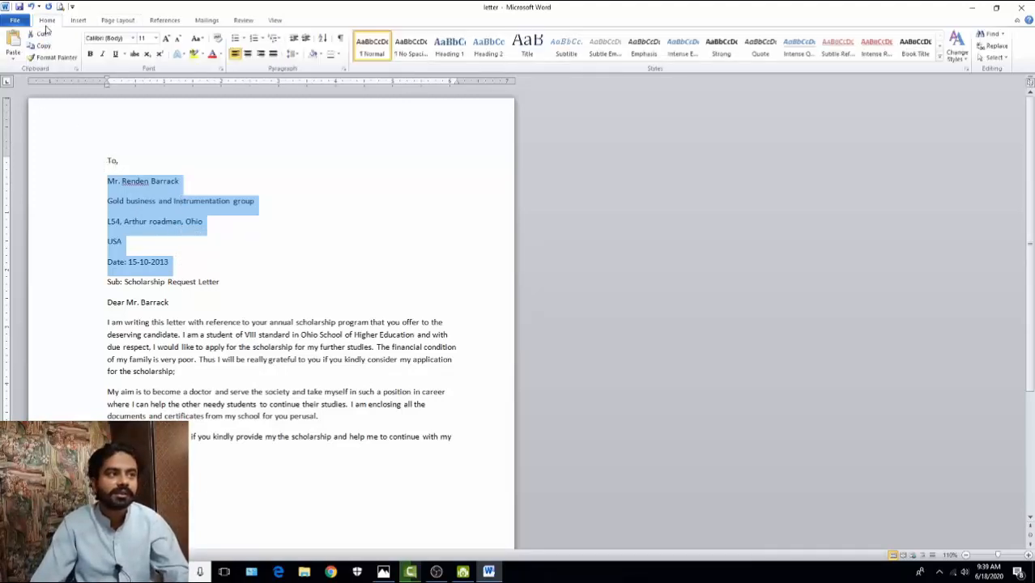
{"action": "left_click", "coordinate": [298, 55]}
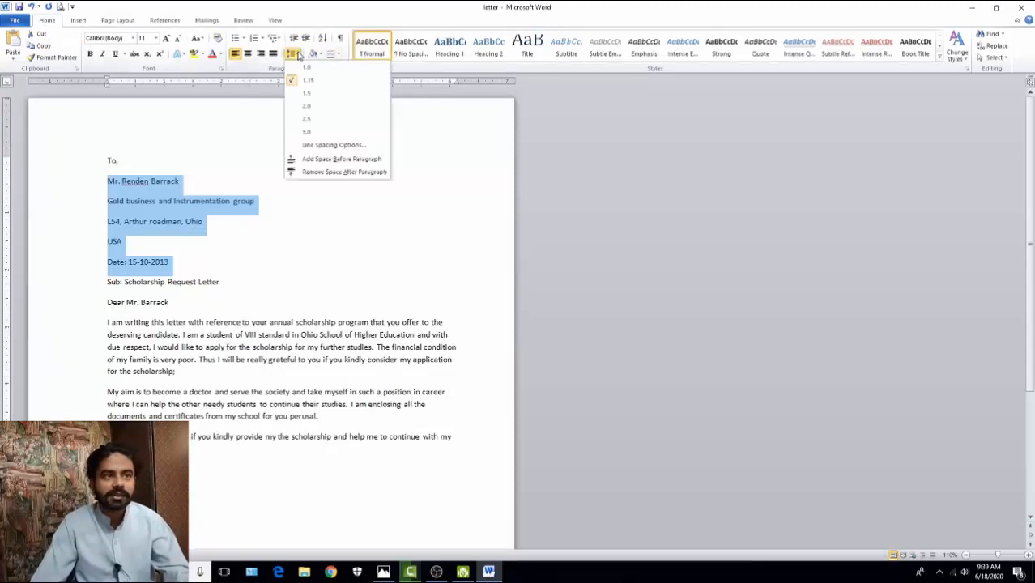
{"action": "left_click", "coordinate": [316, 173]}
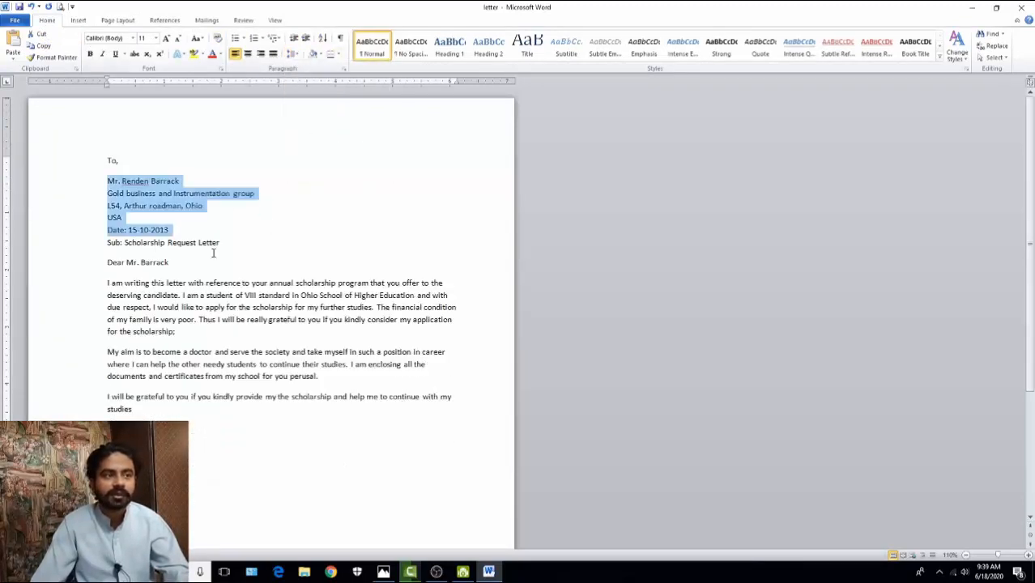
{"action": "left_click", "coordinate": [171, 230]}
{"action": "key", "text": "Return"}
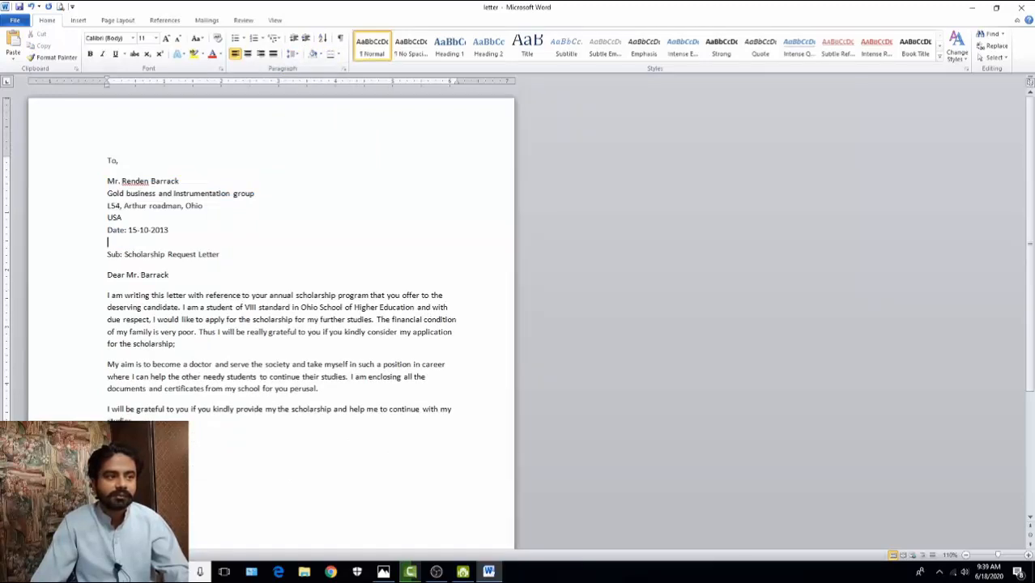
{"action": "key", "text": "Return"}
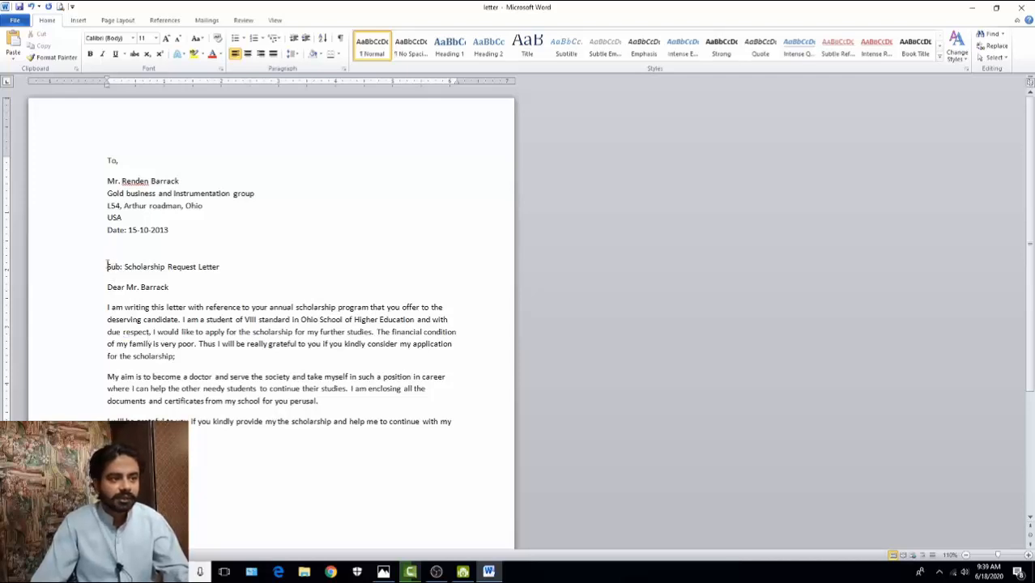
- Make the subject line "Sub: Scholarship Request Letter" underlined and bold
{"action": "left_click", "coordinate": [223, 264], "text": "shift"}
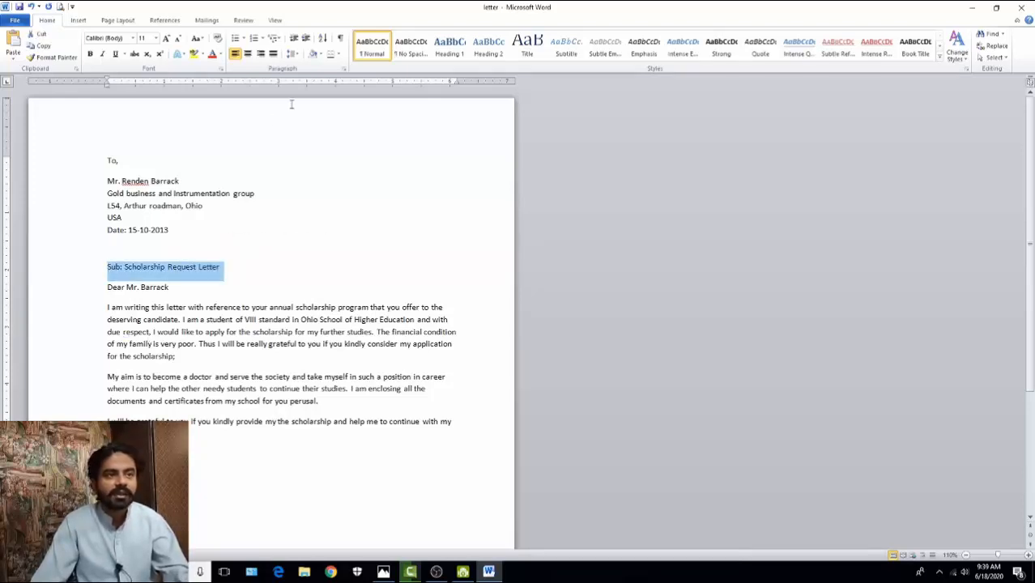
{"action": "left_click", "coordinate": [115, 54]}
{"action": "left_click", "coordinate": [91, 55]}
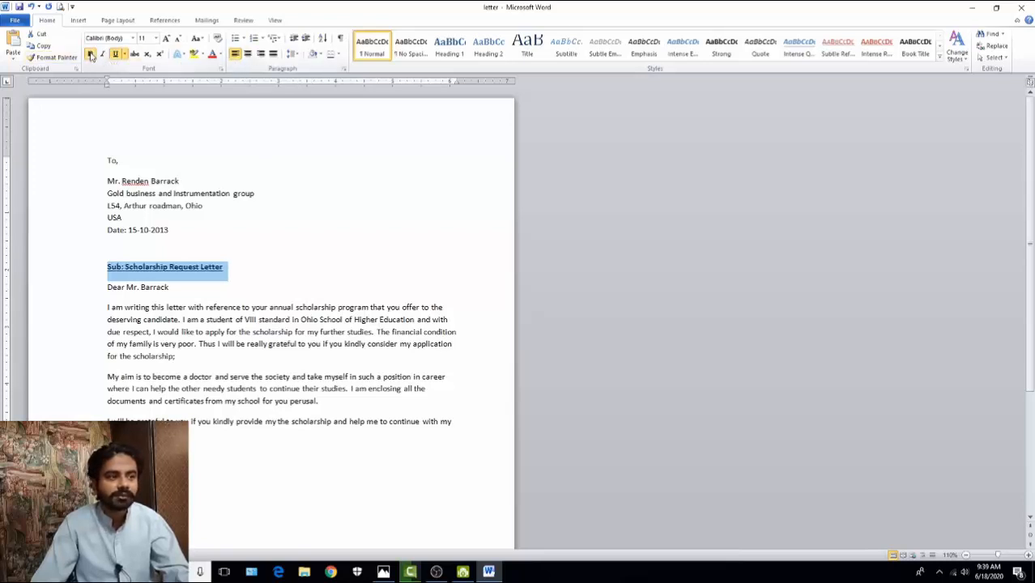
{"action": "left_click", "coordinate": [117, 274]}
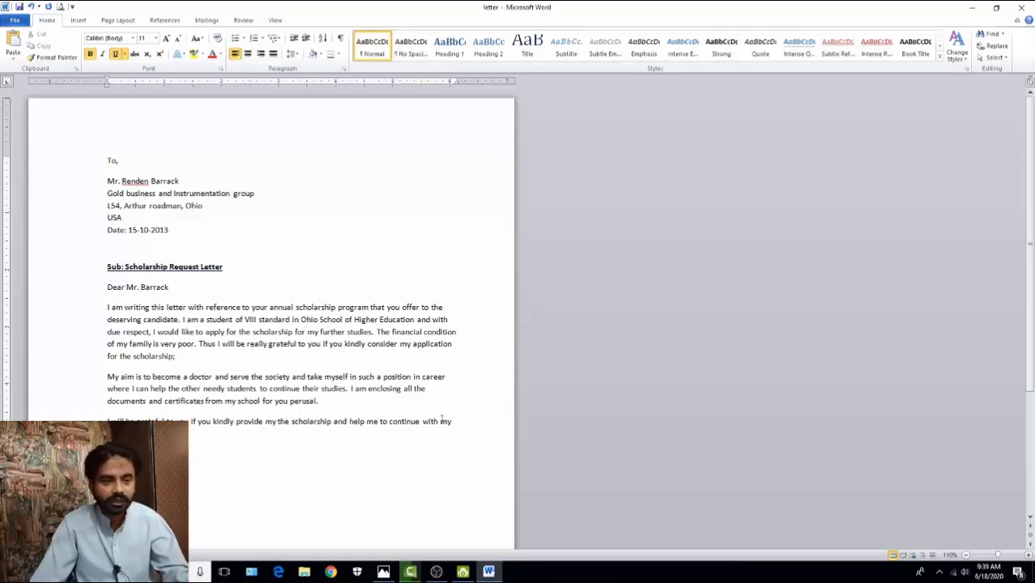
- Justify the three body paragraphs below the salutation
{"action": "left_click_drag", "start_coordinate": [452, 422], "coordinate": [107, 307]}
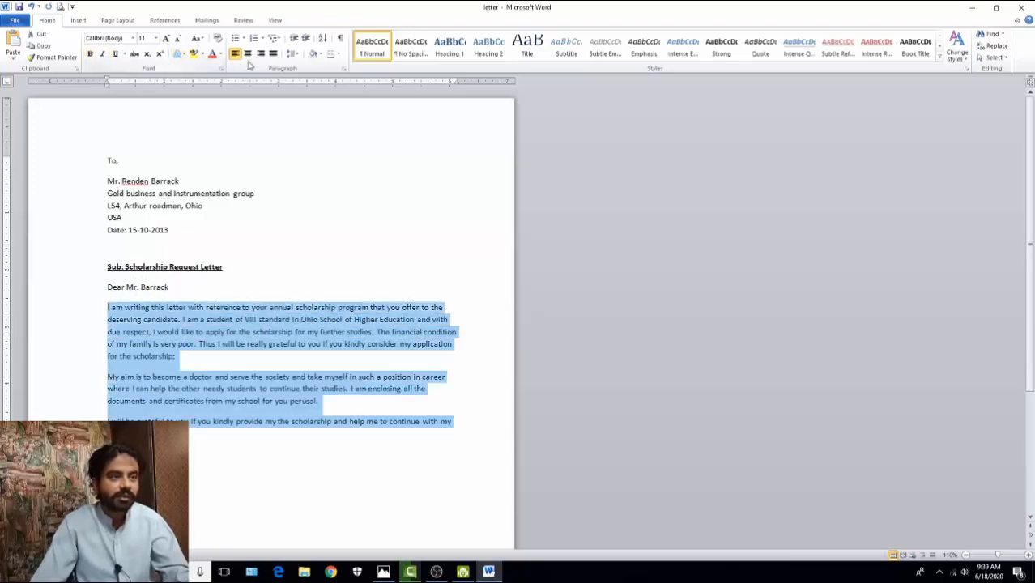
{"action": "left_click", "coordinate": [273, 55]}
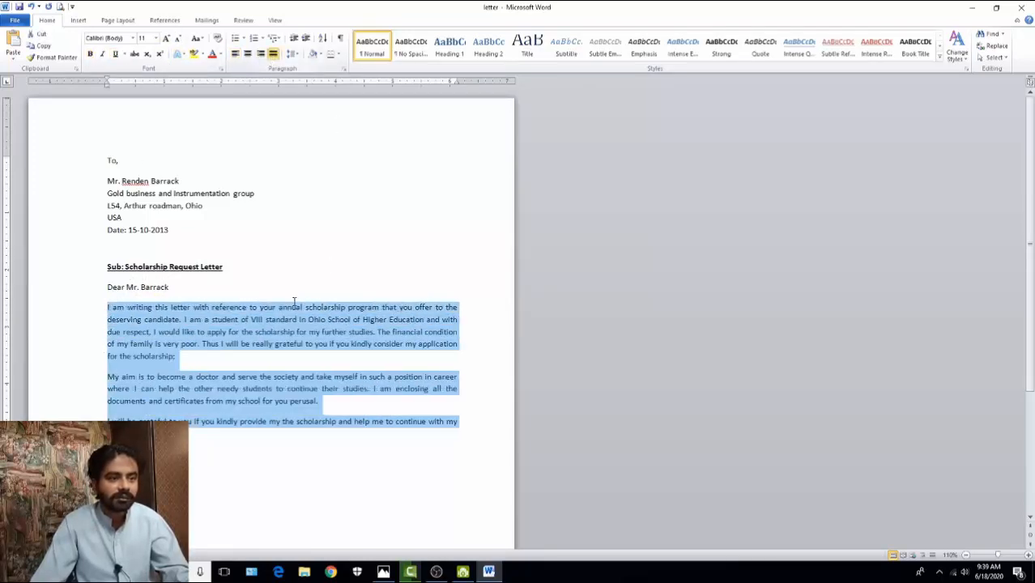
{"action": "left_click", "coordinate": [204, 361]}
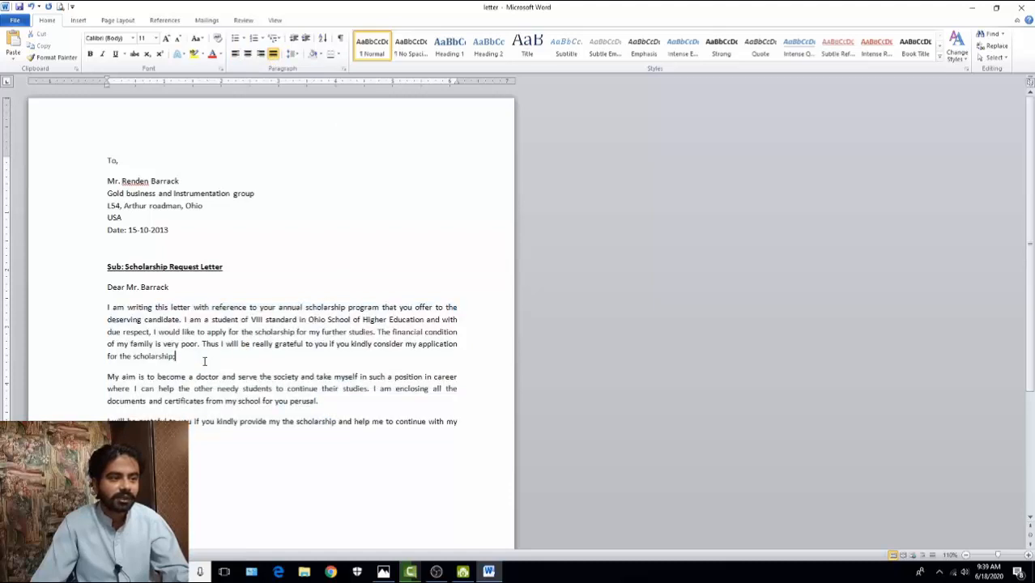
{"action": "left_click", "coordinate": [108, 287]}
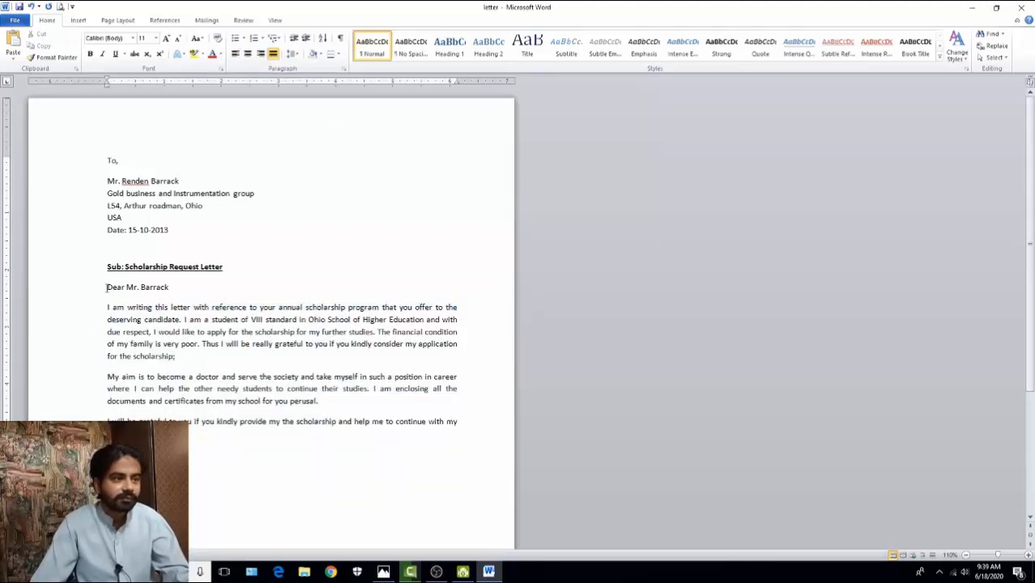
{"action": "left_click_drag", "start_coordinate": [107, 286], "coordinate": [142, 287]}
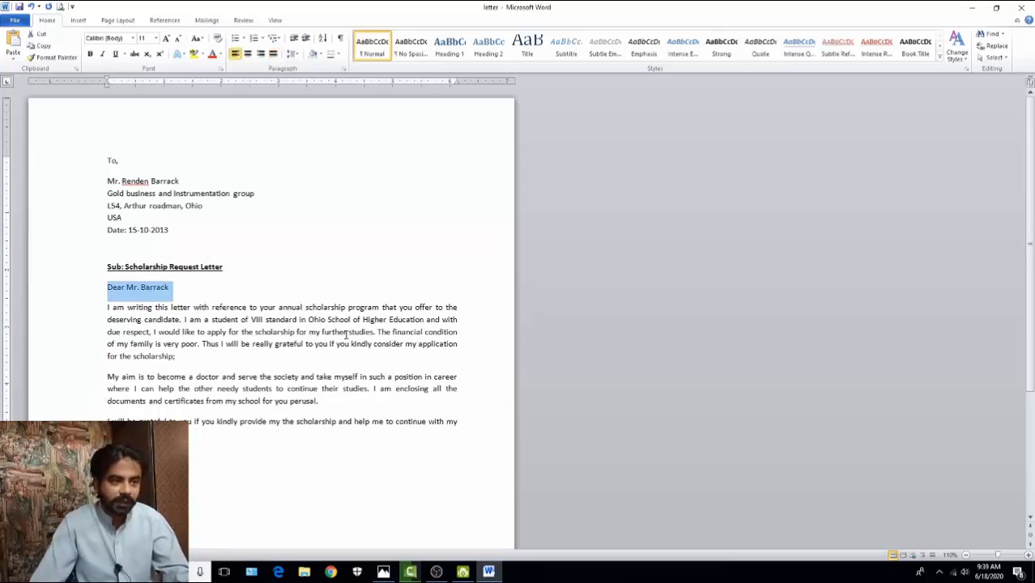
- Remove the space after the closing lines from "Thanking you" to the sender's name, and insert a blank line above them
{"action": "scroll", "coordinate": [210, 416], "scroll_direction": "down", "scroll_amount": 2}
{"action": "left_click_drag", "start_coordinate": [106, 395], "coordinate": [163, 416]}
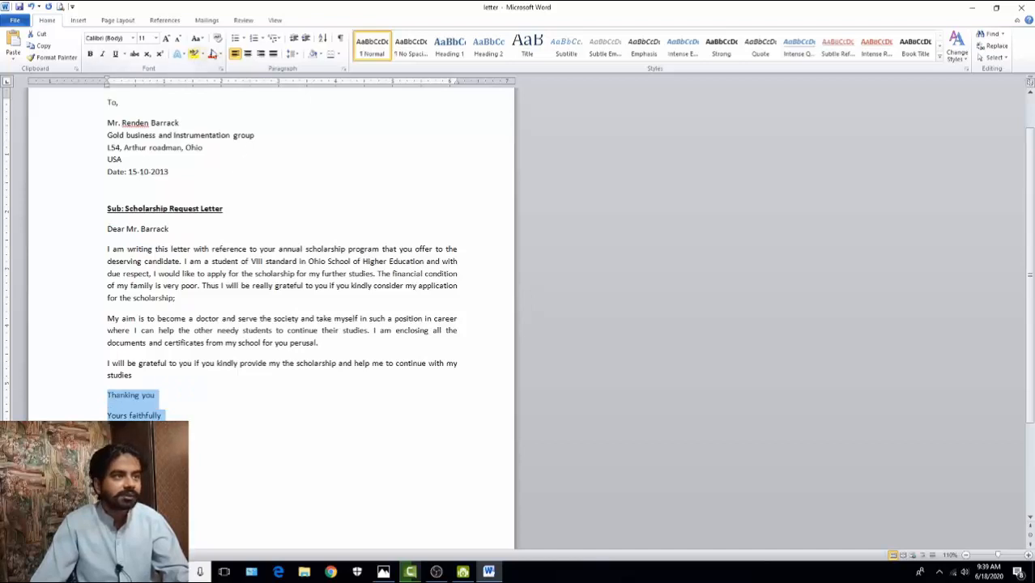
{"action": "left_click", "coordinate": [293, 54]}
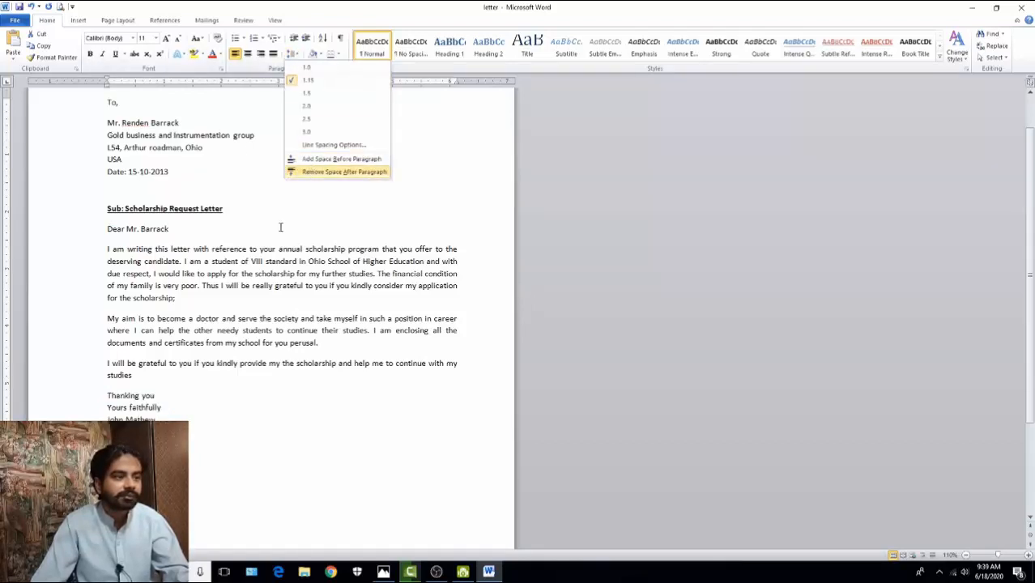
{"action": "left_click", "coordinate": [180, 382]}
{"action": "left_click", "coordinate": [179, 382]}
{"action": "key", "text": "Return"}
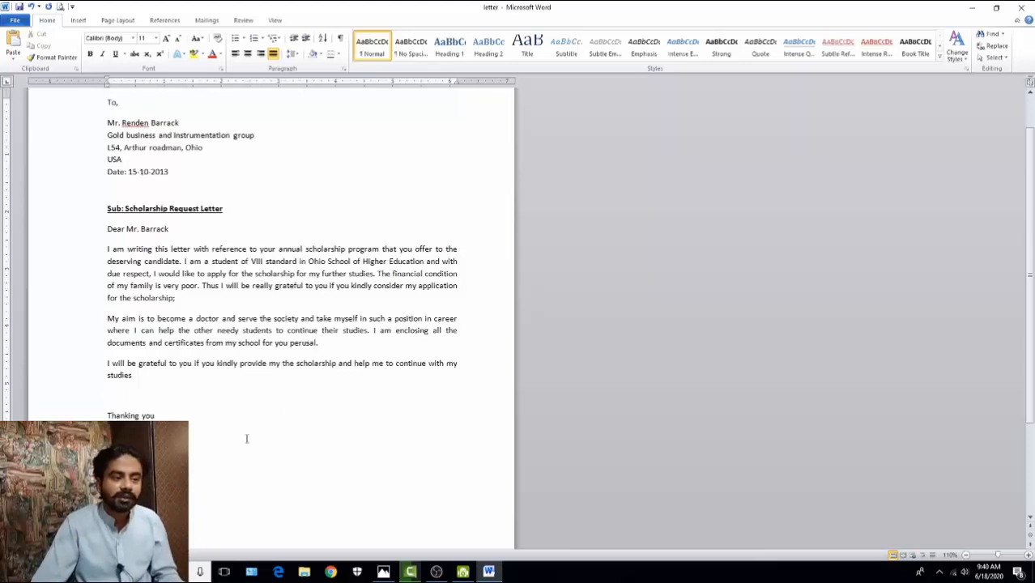
- Indent "Thanking you" to about the 5-inch mark so the whole phrase stays on one line
{"action": "left_click", "coordinate": [108, 417]}
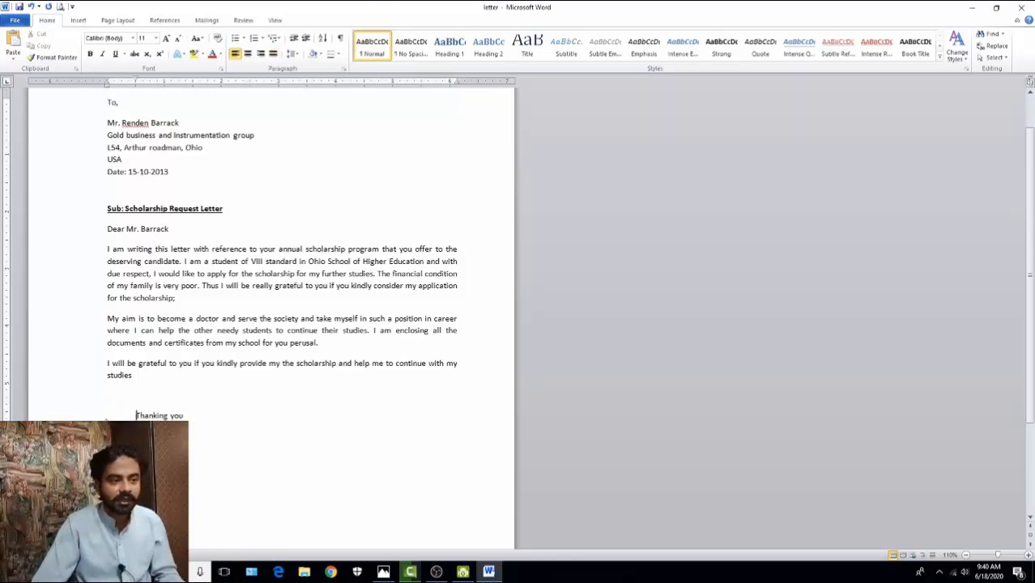
{"action": "key", "text": "Tab"}
{"action": "key", "text": "Tab"}
{"action": "key", "text": "Tab"}
{"action": "key", "text": "Tab"}
{"action": "key", "text": "Tab"}
{"action": "key", "text": "Tab"}
{"action": "key", "text": "Tab"}
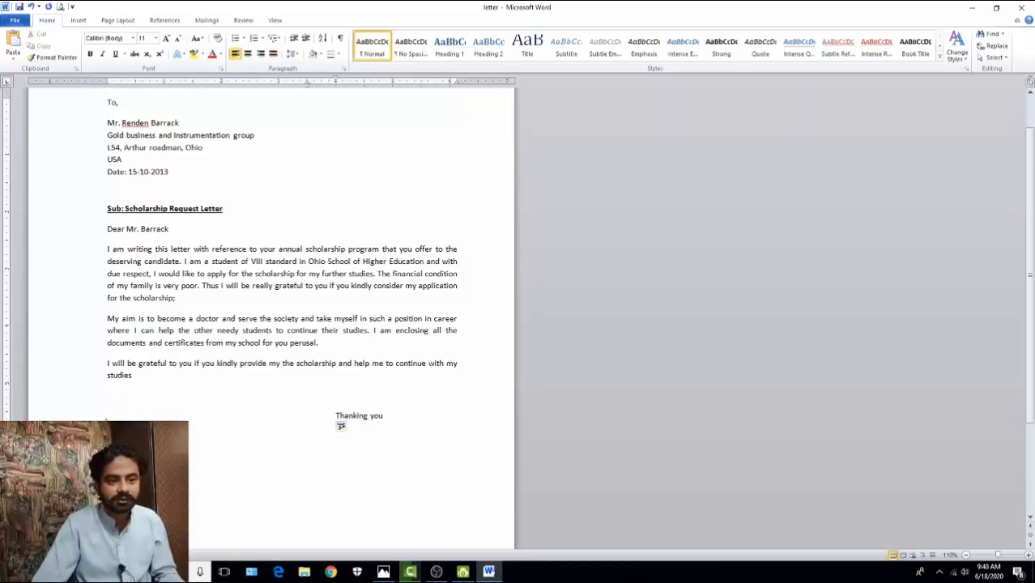
{"action": "key", "text": "Tab"}
{"action": "key", "text": "Tab"}
{"action": "key", "text": "Tab"}
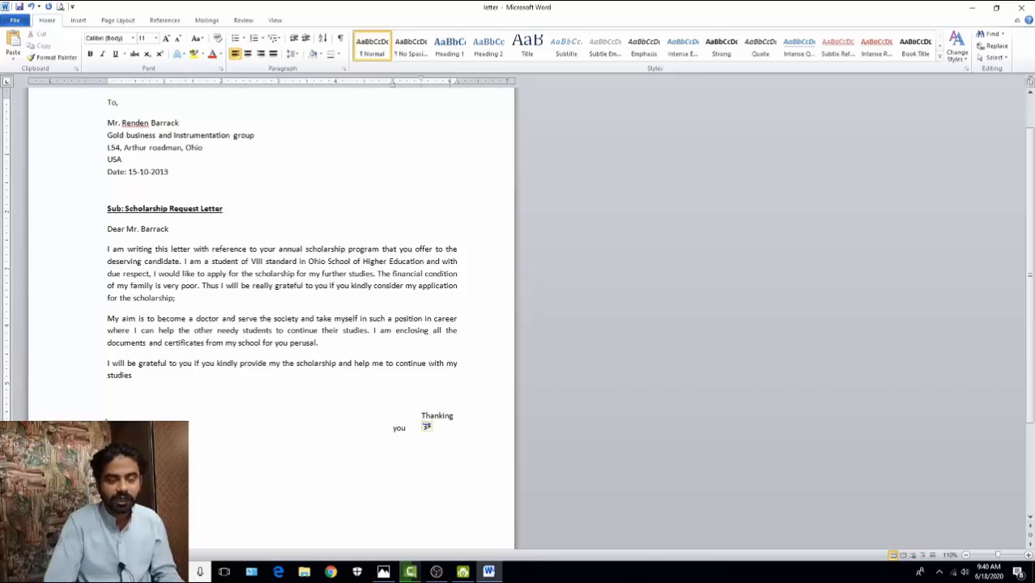
{"action": "key", "text": "BackSpace"}
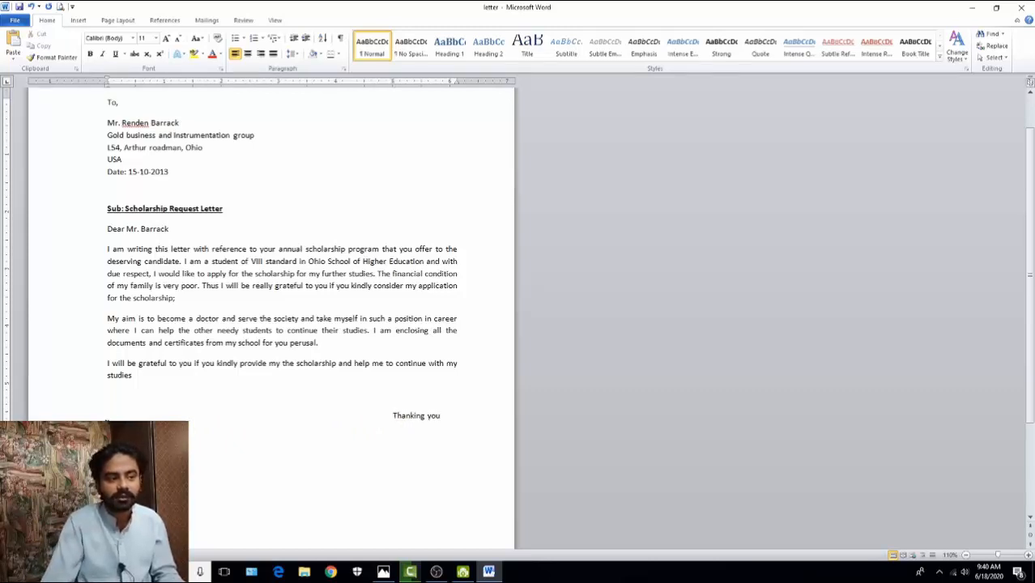
- Indent "Yours faithfully" so it lines up with "Thanking you" above it
{"action": "type", "text": "Yours faithfully"}
{"action": "key", "text": "Home"}
{"action": "key", "text": "Tab"}
{"action": "key", "text": "Tab"}
{"action": "key", "text": "Tab"}
{"action": "key", "text": "Tab"}
{"action": "key", "text": "Tab"}
{"action": "key", "text": "Tab"}
{"action": "key", "text": "Tab"}
{"action": "key", "text": "Tab"}
{"action": "key", "text": "Tab"}
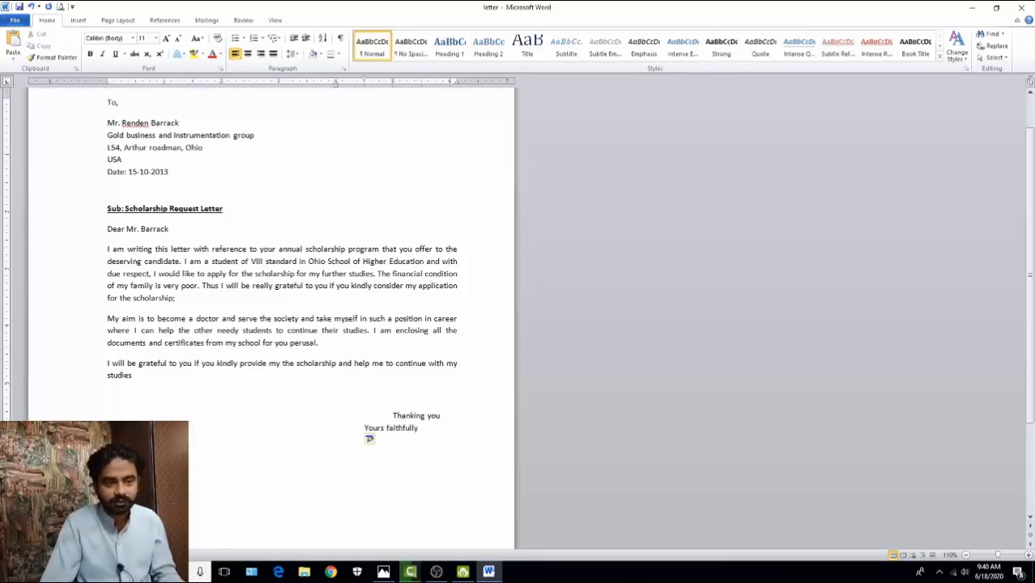
{"action": "key", "text": "Tab"}
- Indent the sender's name at the end of the letter so it lines up with "Yours faithfully" above it
{"action": "key", "text": "Return"}
{"action": "type", "text": "John Mathew"}
{"action": "key", "text": "Home"}
{"action": "key", "text": "Tab"}
{"action": "key", "text": "Tab"}
{"action": "key", "text": "Tab"}
{"action": "key", "text": "Tab"}
{"action": "key", "text": "Tab"}
{"action": "key", "text": "Tab"}
{"action": "key", "text": "Tab"}
{"action": "key", "text": "Tab"}
{"action": "key", "text": "Tab"}
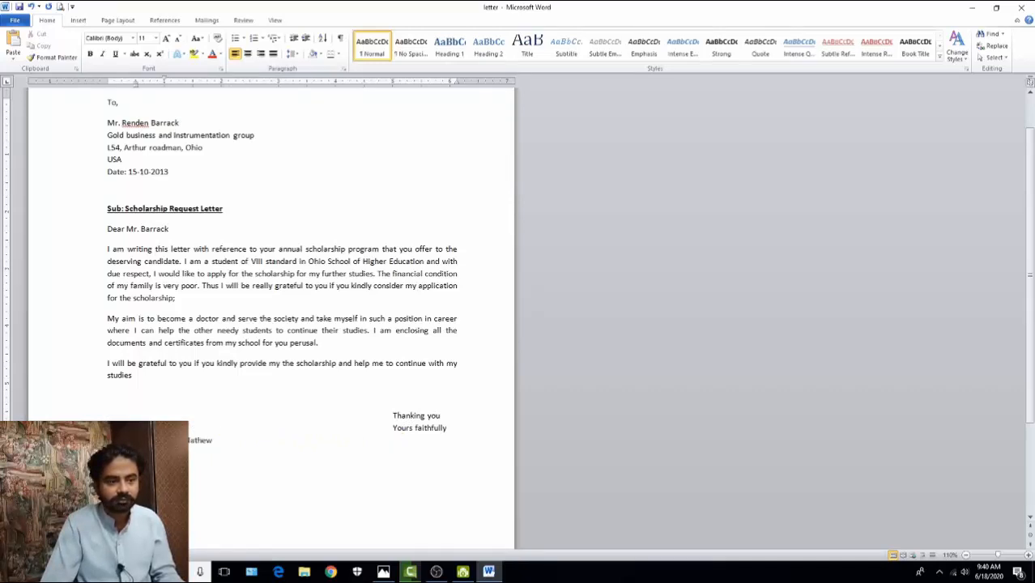
{"action": "key", "text": "Tab"}
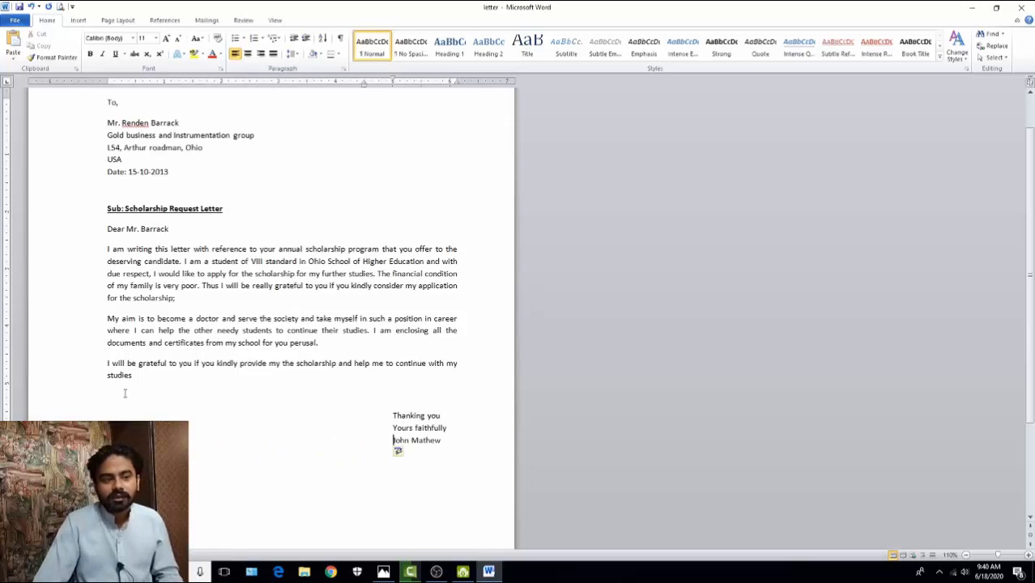
{"action": "key", "text": "Up"}
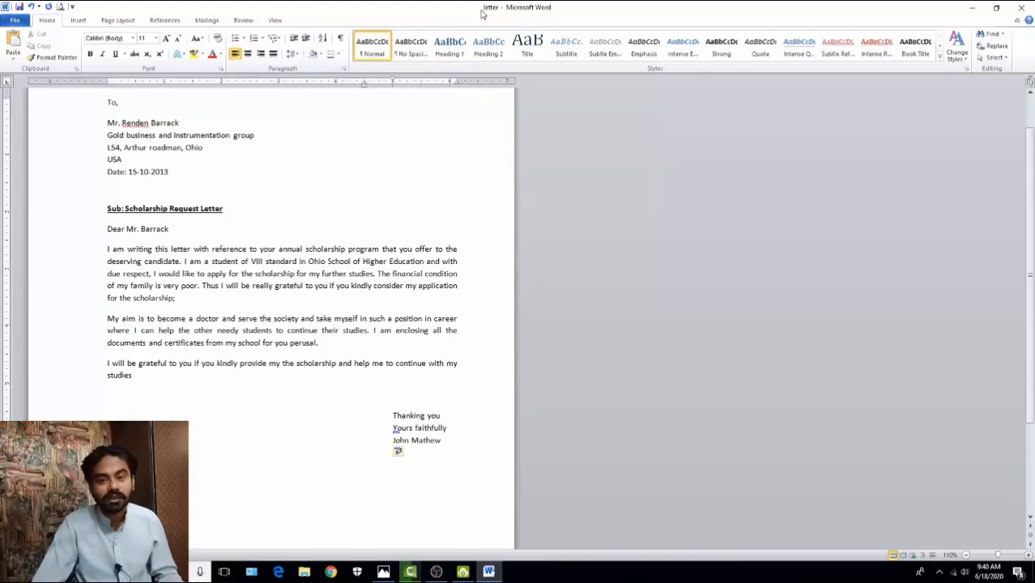
- Save the letter, review it from top to bottom, and check the full page in print preview
{"action": "scroll", "coordinate": [271, 324], "scroll_direction": "up", "scroll_amount": 2}
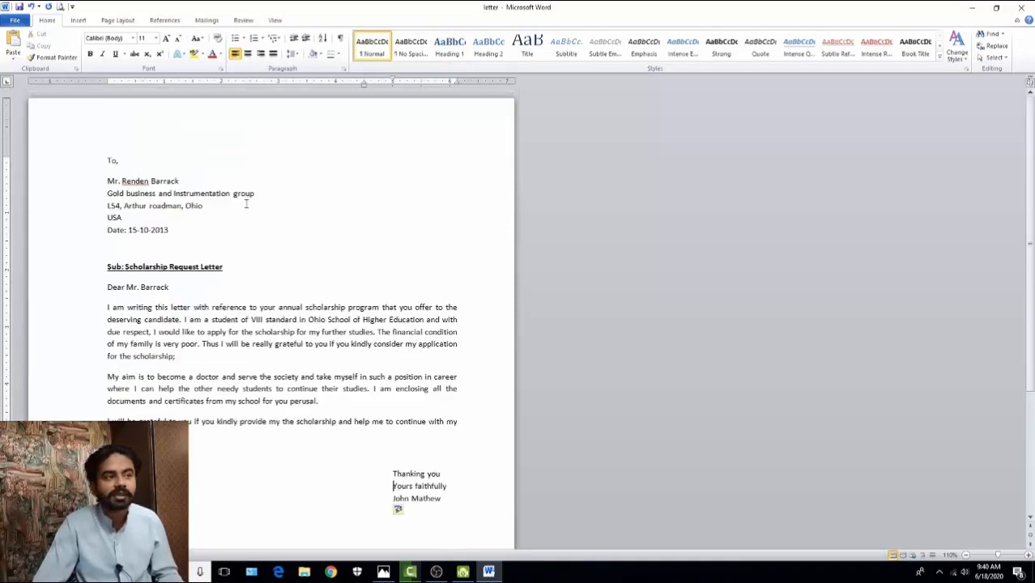
{"action": "scroll", "coordinate": [402, 422], "scroll_direction": "down", "scroll_amount": 2}
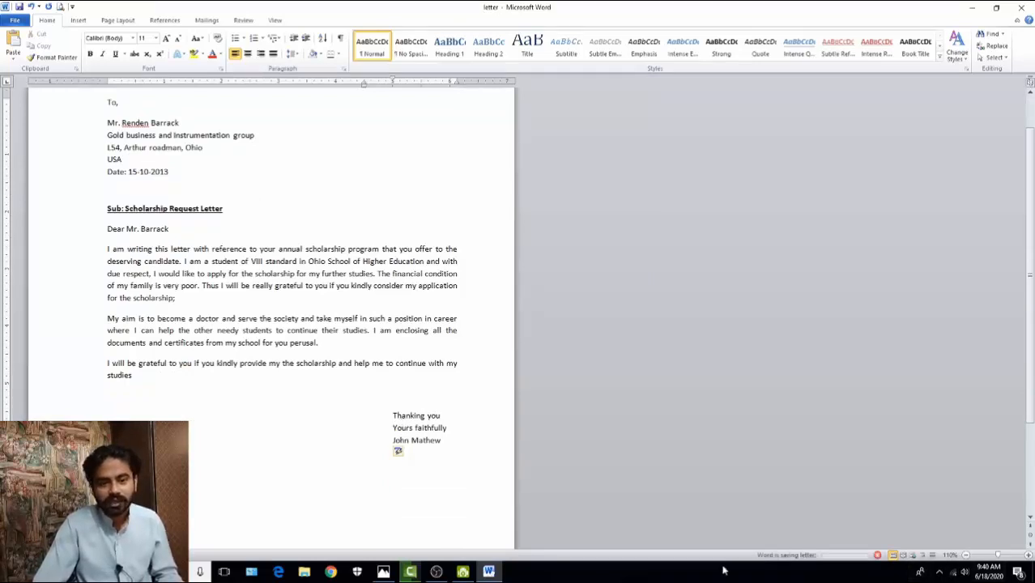
{"action": "scroll", "coordinate": [250, 514], "scroll_direction": "up", "scroll_amount": 2}
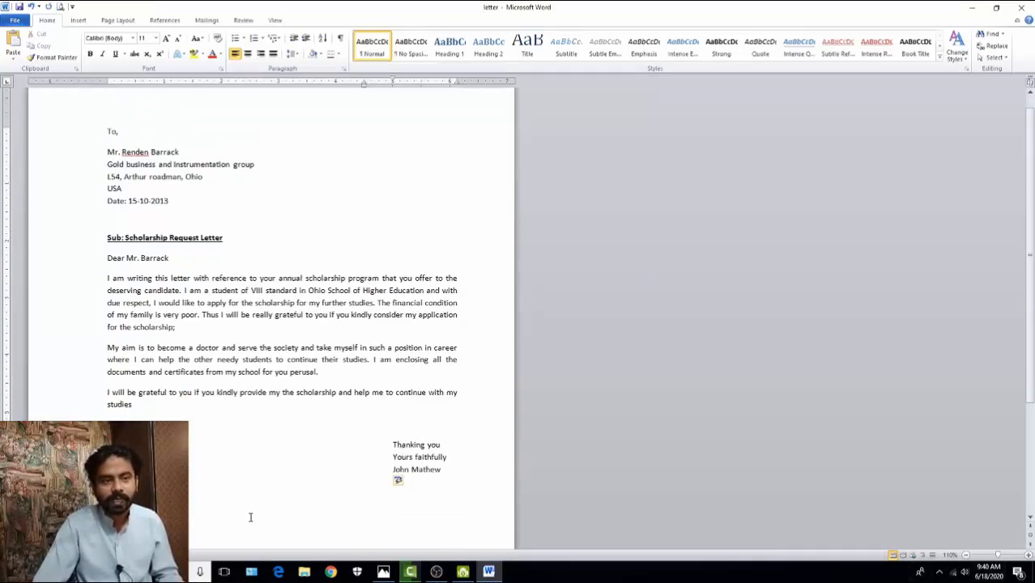
{"action": "left_click", "coordinate": [61, 7]}
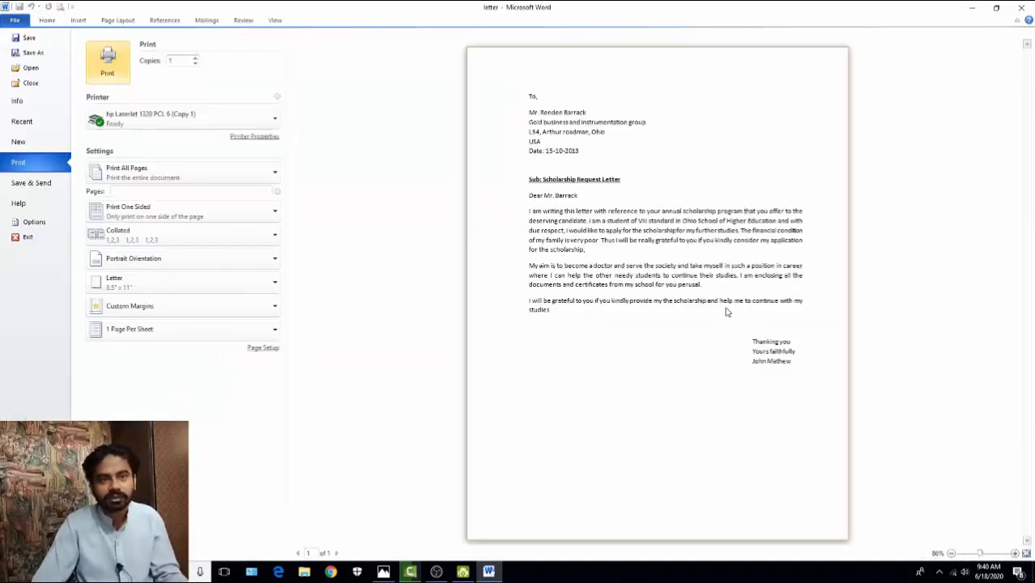
{"action": "key", "text": "Escape"}
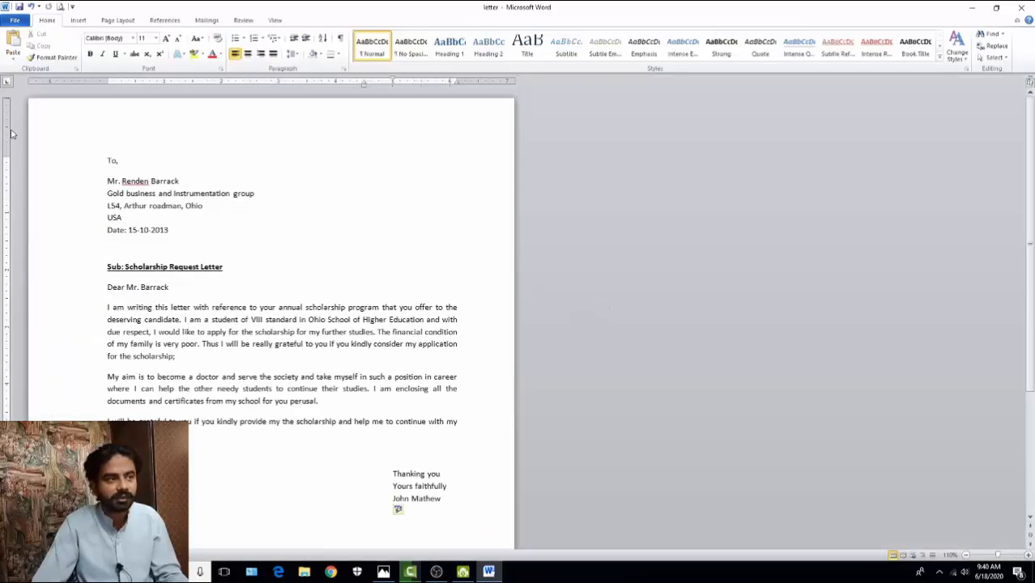
- Increase the page's top margin to about 1.4 inches and check the lowered text in print preview
{"action": "left_click_drag", "start_coordinate": [8, 152], "coordinate": [8, 173]}
{"action": "left_click", "coordinate": [60, 7]}
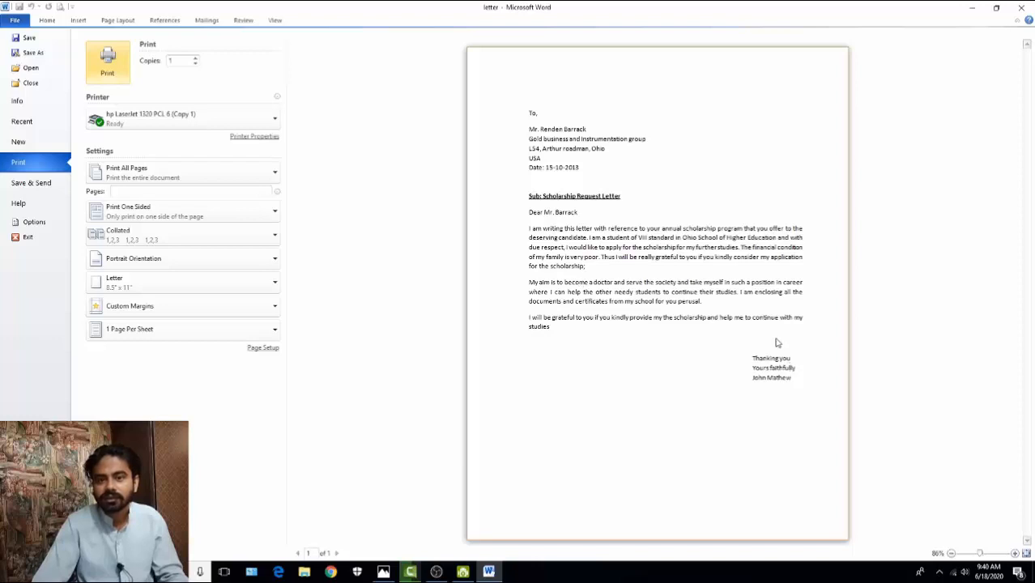
{"action": "key", "text": "Escape"}
- Add another blank line above "Thanking you" and check the closing's position in print preview
{"action": "left_click", "coordinate": [437, 468]}
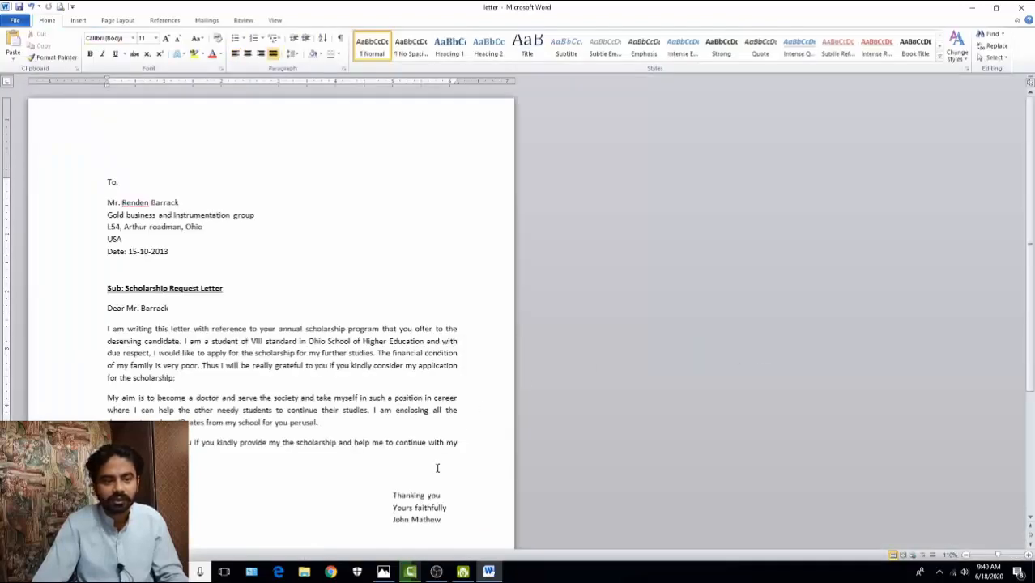
{"action": "key", "text": "Return"}
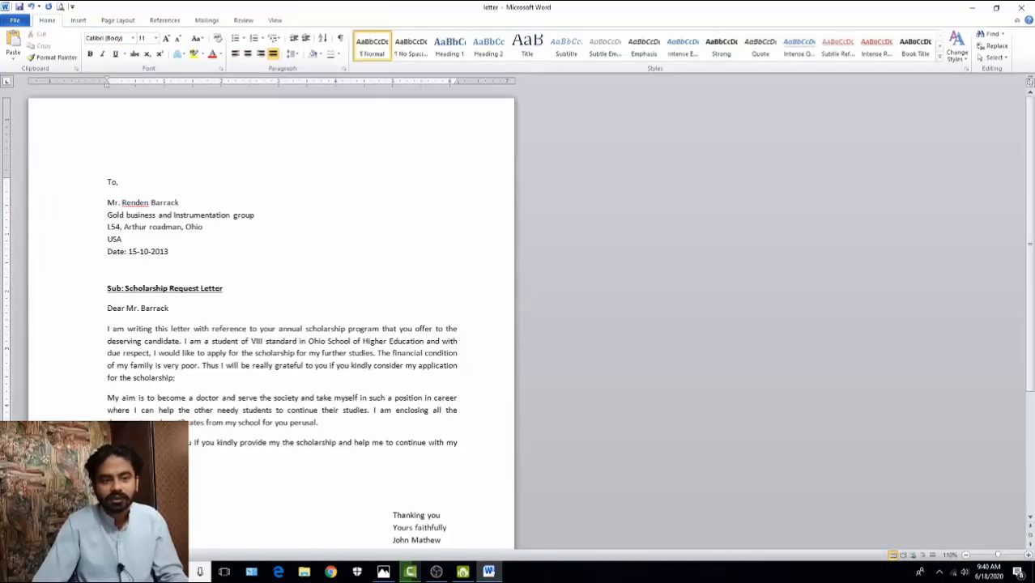
{"action": "left_click", "coordinate": [71, 6]}
{"action": "left_click", "coordinate": [60, 6]}
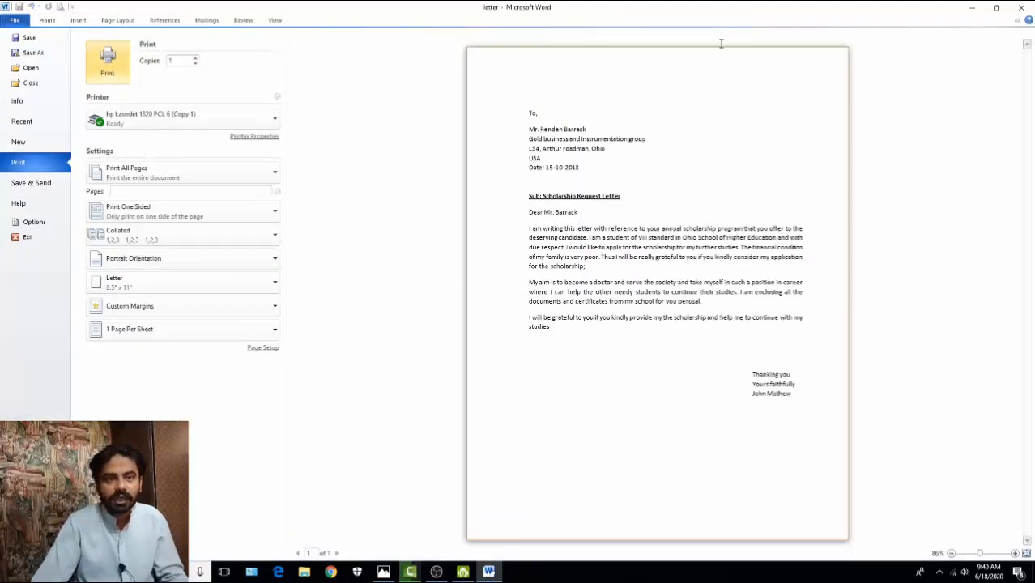
{"action": "key", "text": "Escape"}
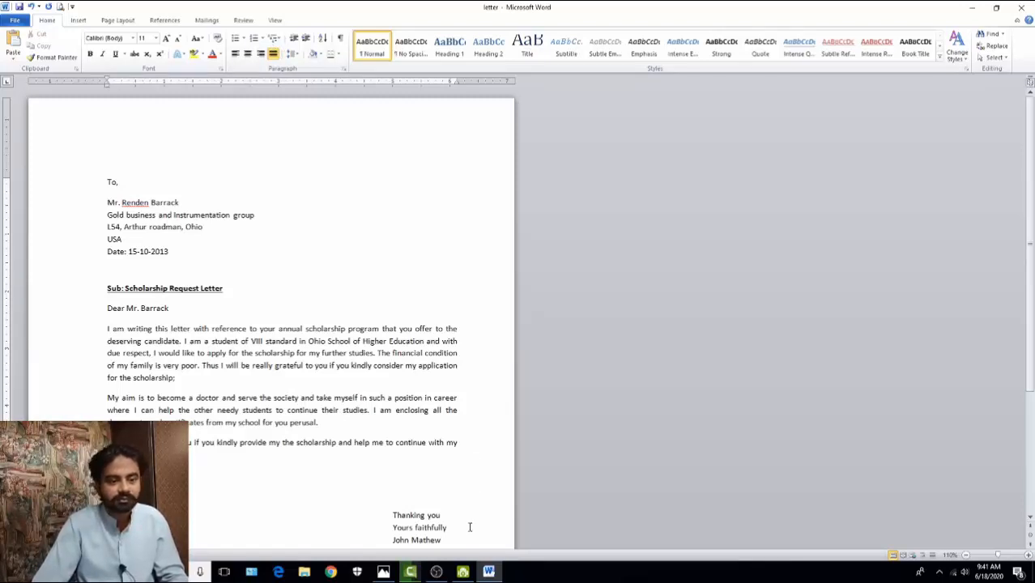
{"action": "left_click", "coordinate": [435, 572]}
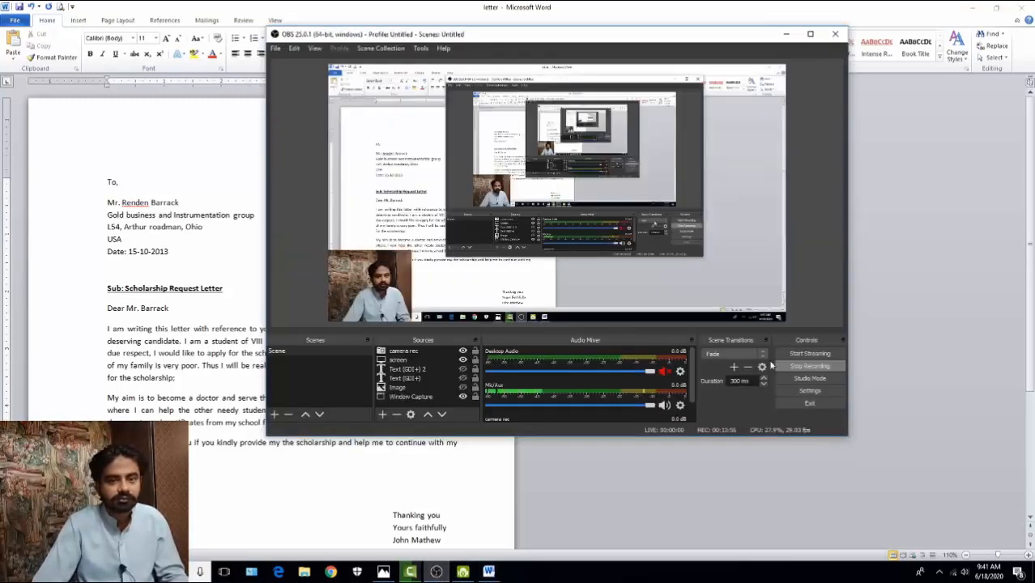